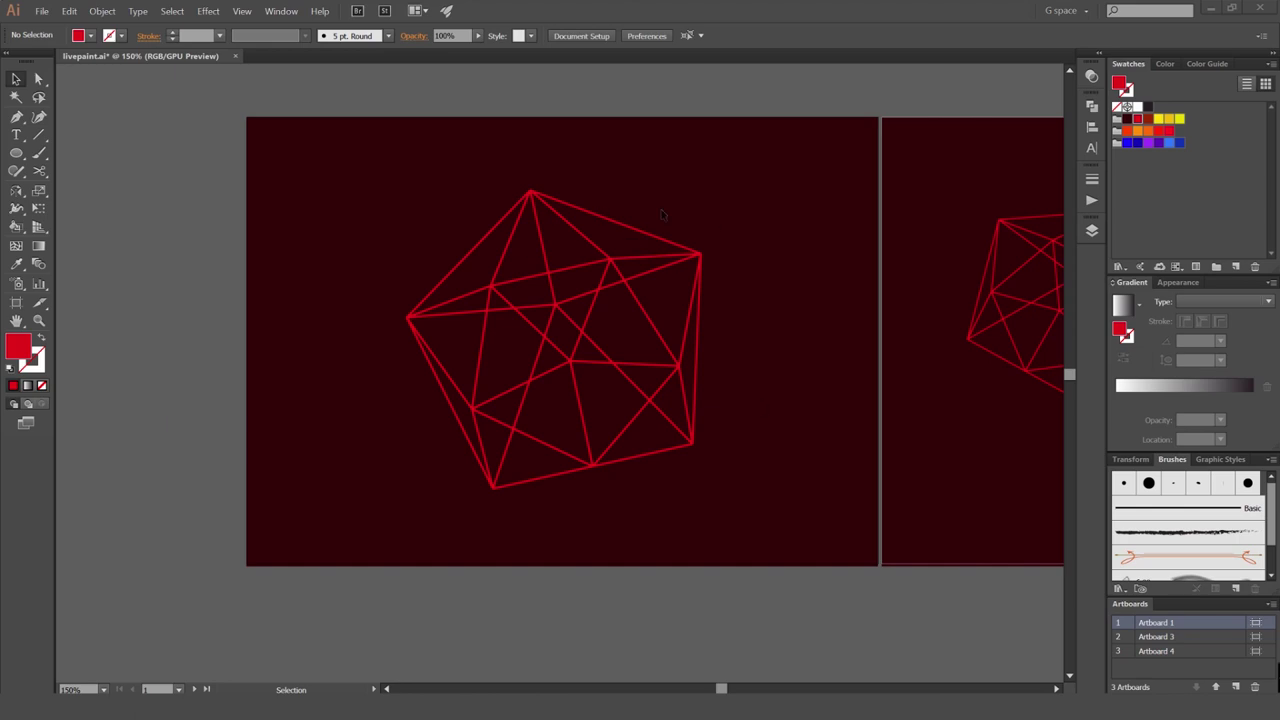
Convert the red wireframe polyhedron group on the first artboard into a Live Paint group
{"action": "scroll", "coordinate": [707, 204], "scroll_direction": "up", "scroll_amount": 1}
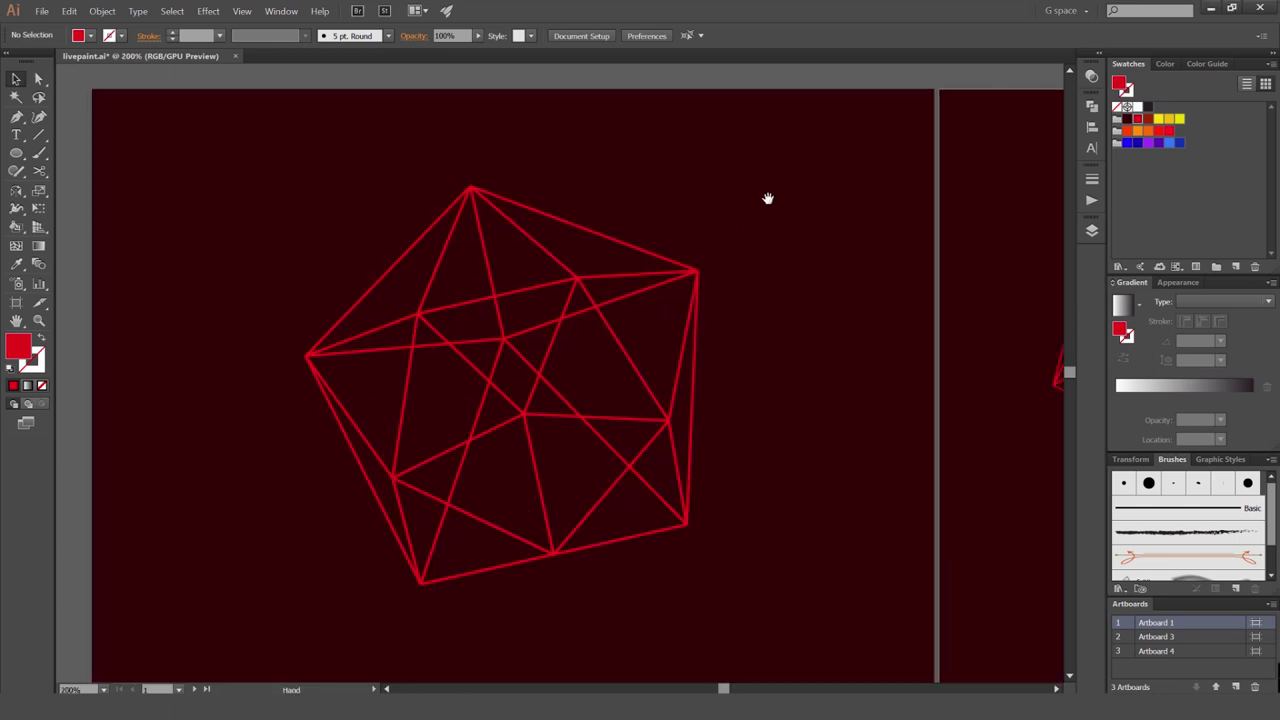
{"action": "left_click_drag", "start_coordinate": [834, 160], "coordinate": [471, 370]}
{"action": "left_click", "coordinate": [785, 321]}
{"action": "left_click_drag", "start_coordinate": [819, 280], "coordinate": [861, 258]}
{"action": "left_click_drag", "start_coordinate": [798, 180], "coordinate": [780, 180]}
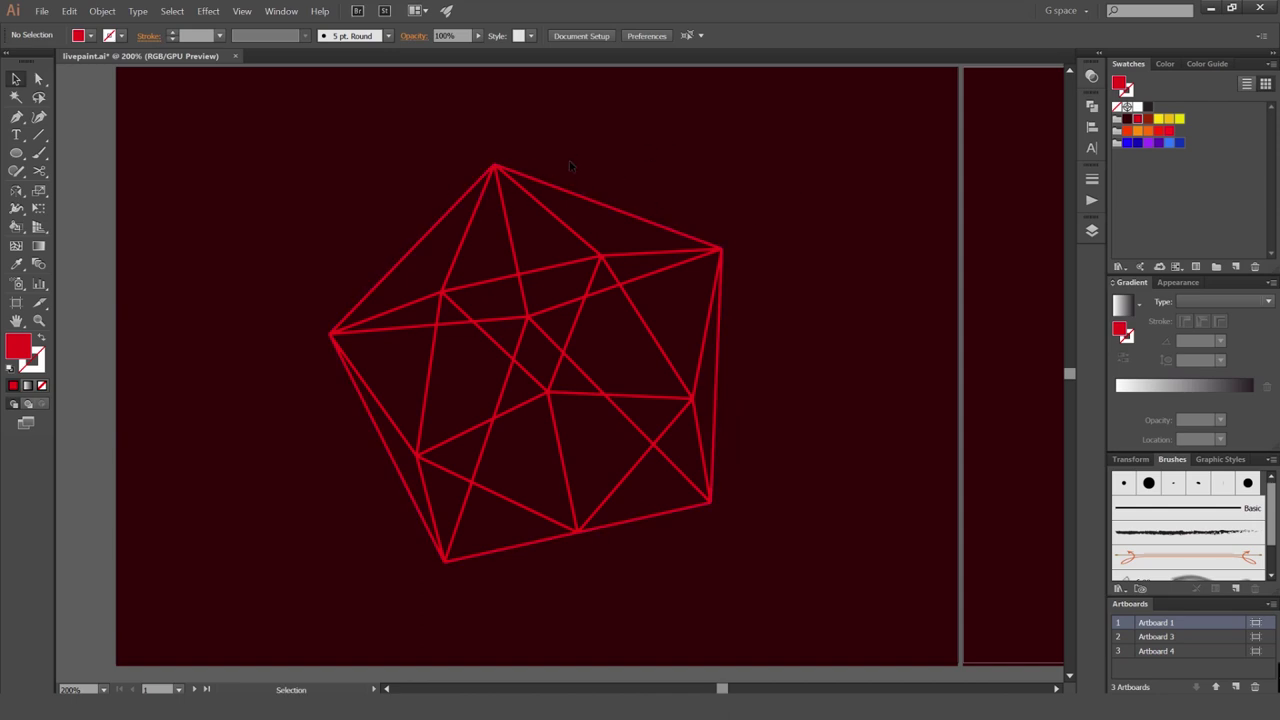
{"action": "left_click", "coordinate": [502, 326]}
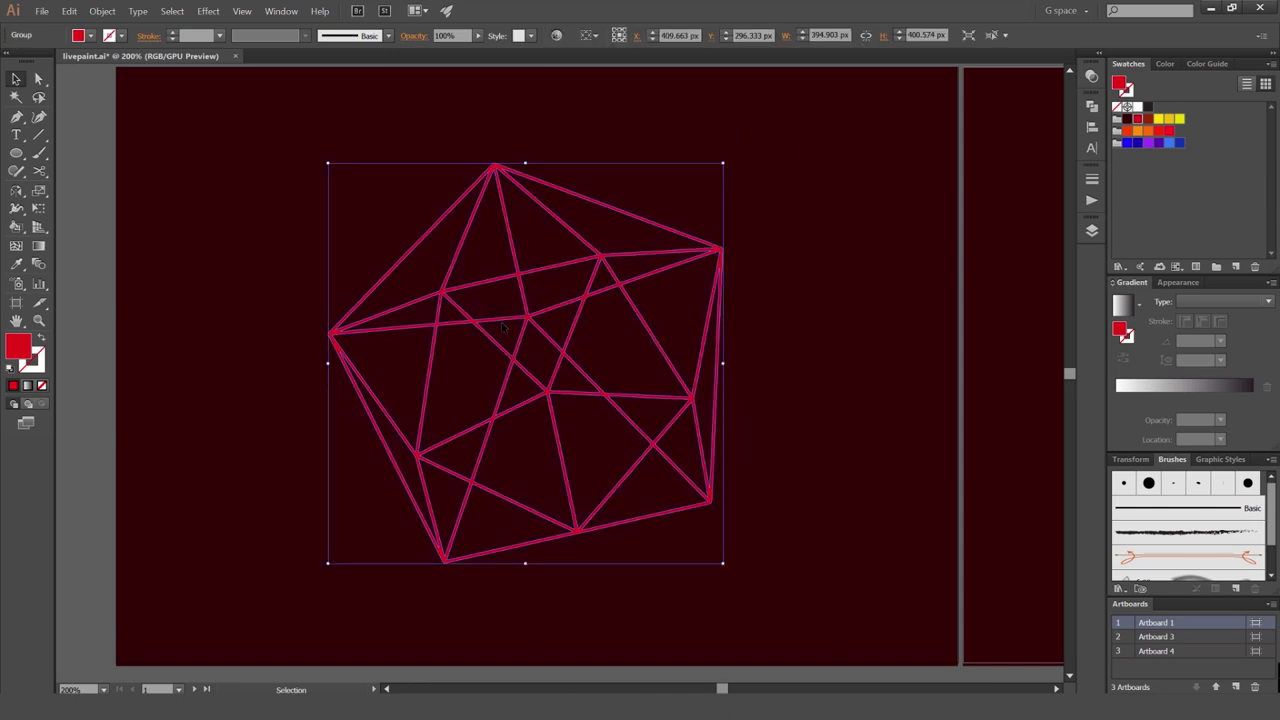
{"action": "left_click_drag", "start_coordinate": [677, 293], "coordinate": [674, 282]}
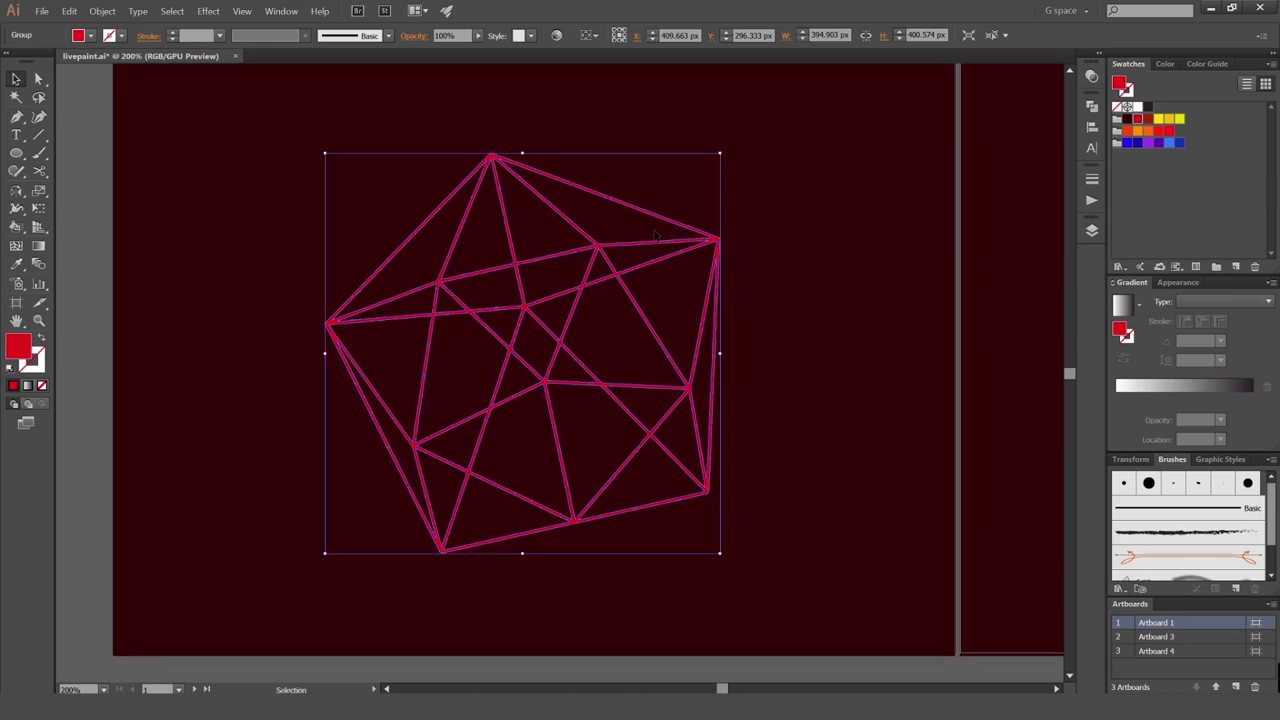
{"action": "key", "text": "k"}
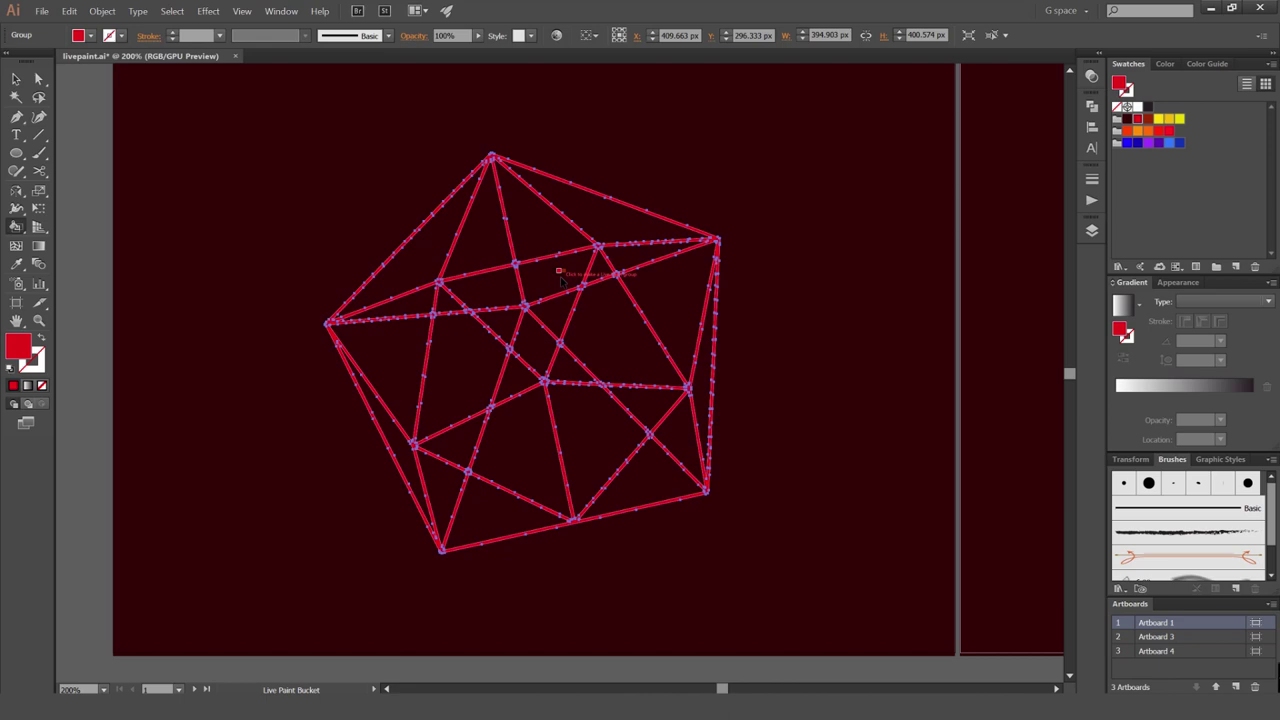
{"action": "scroll", "coordinate": [567, 288], "scroll_direction": "up", "scroll_amount": 1}
{"action": "scroll", "coordinate": [562, 272], "scroll_direction": "down", "scroll_amount": 1}
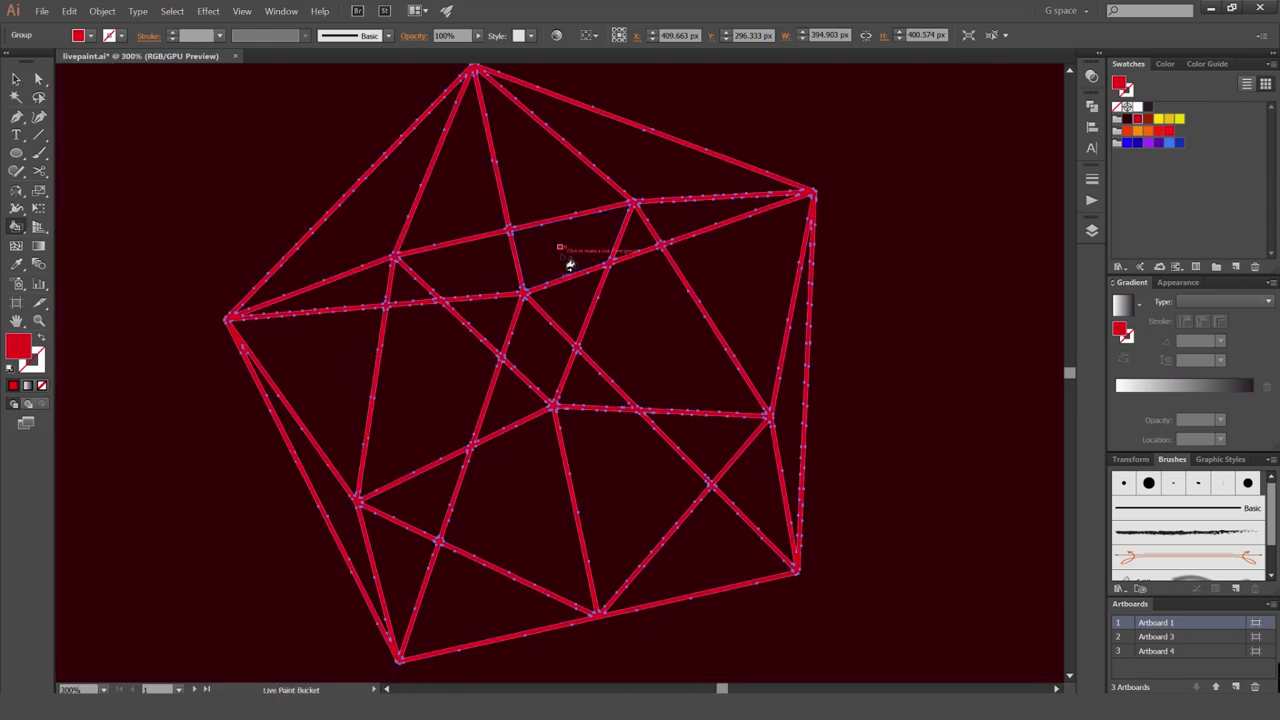
{"action": "left_click", "coordinate": [515, 229]}
{"action": "key", "text": "v"}
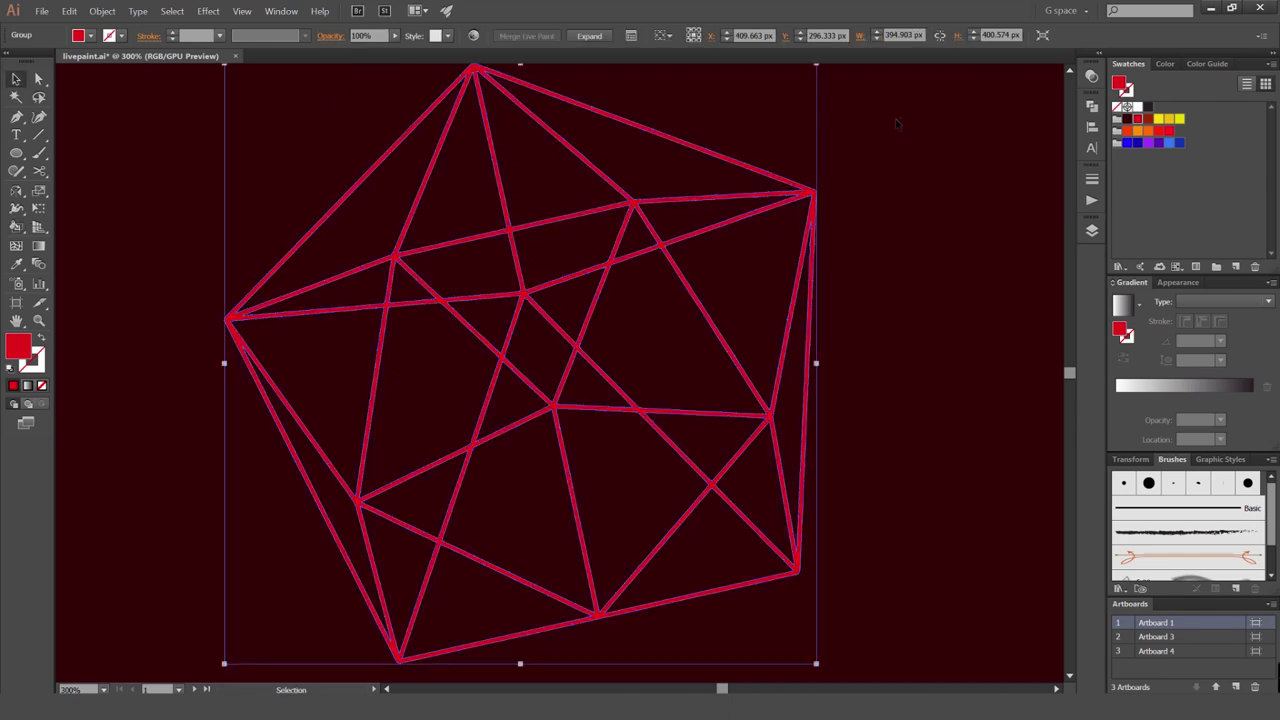
Examine the bounding box and corner handles of the new Live Paint group up close
{"action": "left_click_drag", "start_coordinate": [899, 126], "coordinate": [657, 233]}
{"action": "key", "text": "ctrl+a"}
{"action": "key", "text": "ctrl+minus"}
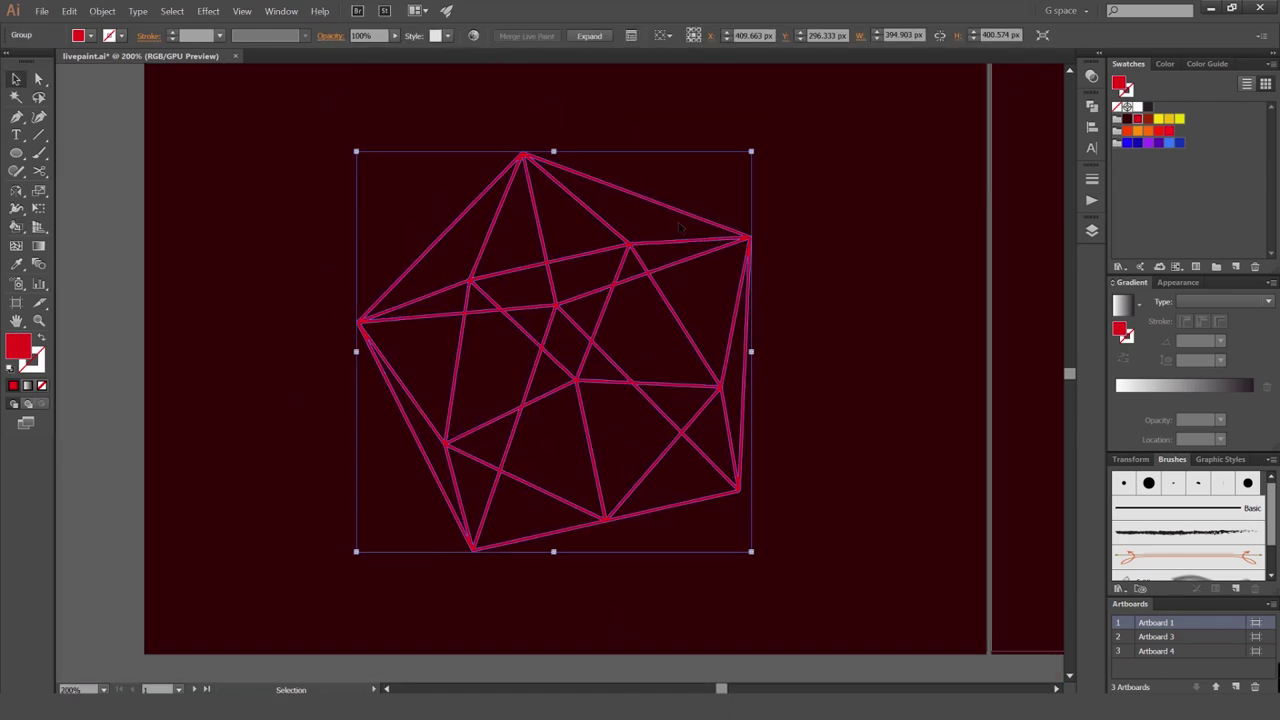
{"action": "scroll", "coordinate": [757, 150], "scroll_direction": "up", "scroll_amount": 3}
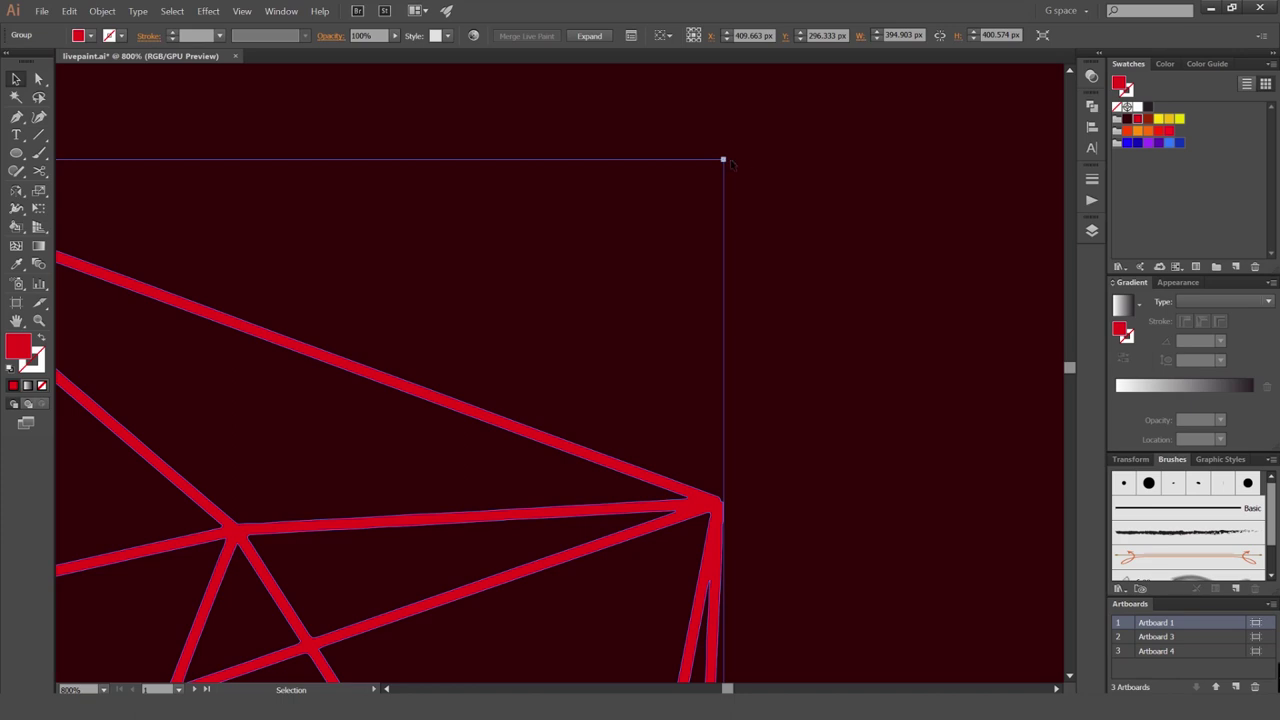
{"action": "scroll", "coordinate": [688, 210], "scroll_direction": "down", "scroll_amount": 3}
{"action": "scroll", "coordinate": [644, 213], "scroll_direction": "down", "scroll_amount": 1}
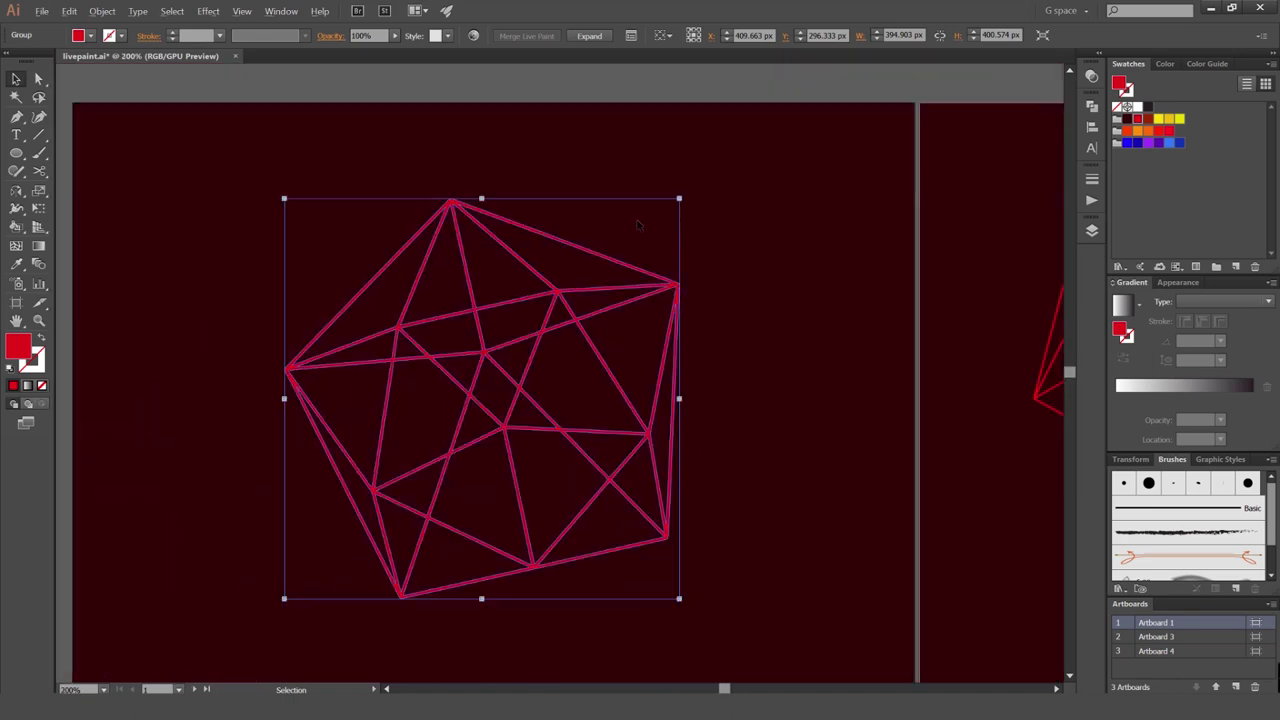
{"action": "left_click_drag", "start_coordinate": [634, 203], "coordinate": [711, 160]}
{"action": "left_click", "coordinate": [724, 98]}
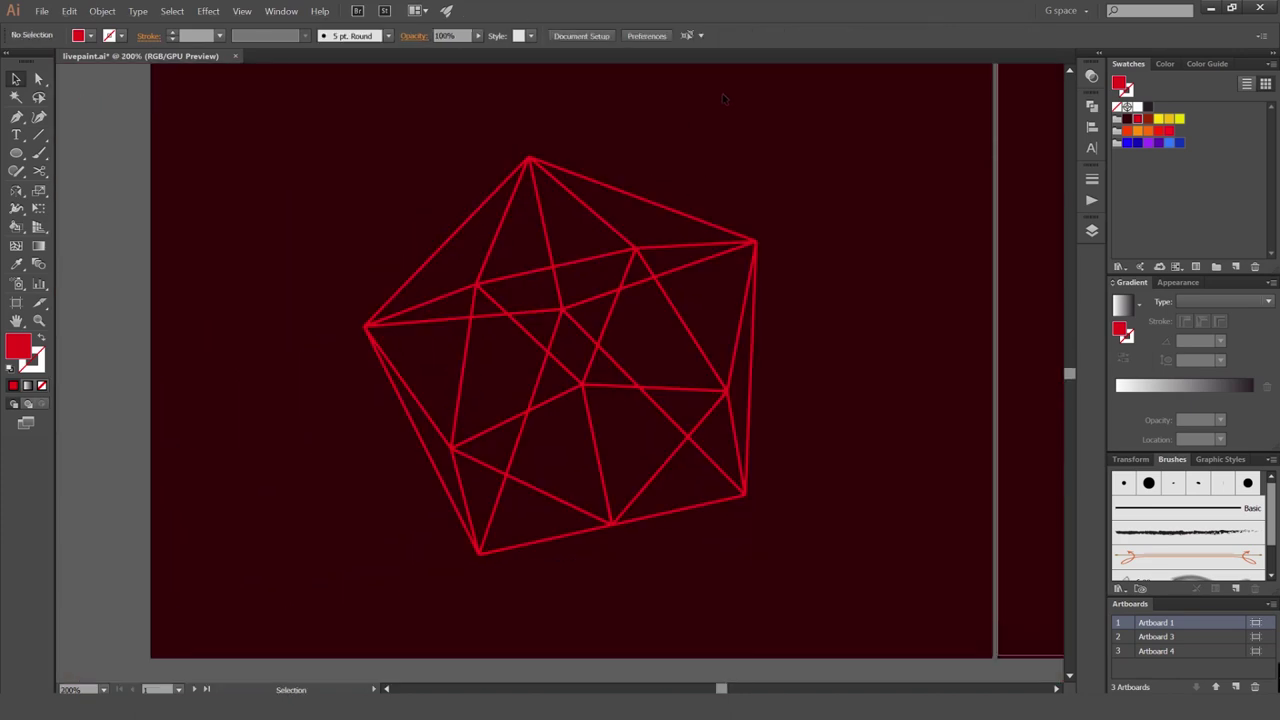
Fill the five adjoining faces in the polyhedron's right and central area with red using the Live Paint Bucket
{"action": "key", "text": "ctrl+a"}
{"action": "key", "text": "k"}
{"action": "left_click", "coordinate": [479, 296]}
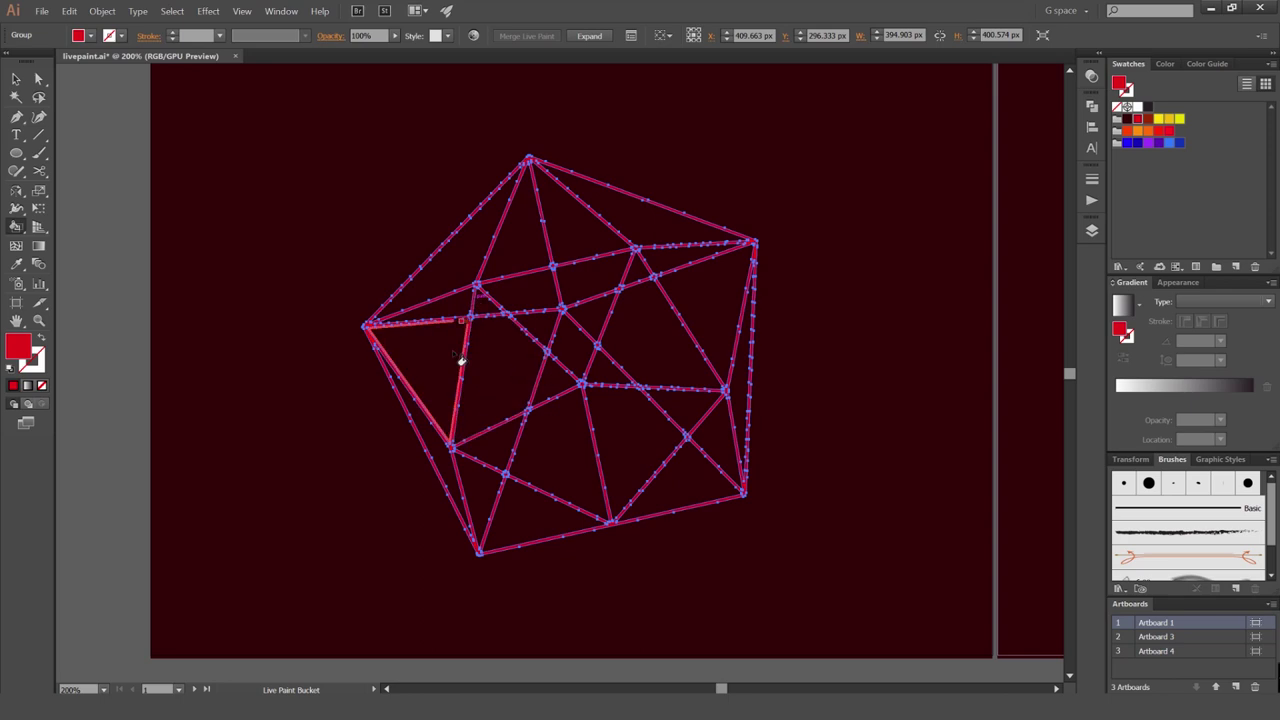
{"action": "scroll", "coordinate": [488, 262], "scroll_direction": "up", "scroll_amount": 1}
{"action": "left_click_drag", "start_coordinate": [722, 350], "coordinate": [622, 271]}
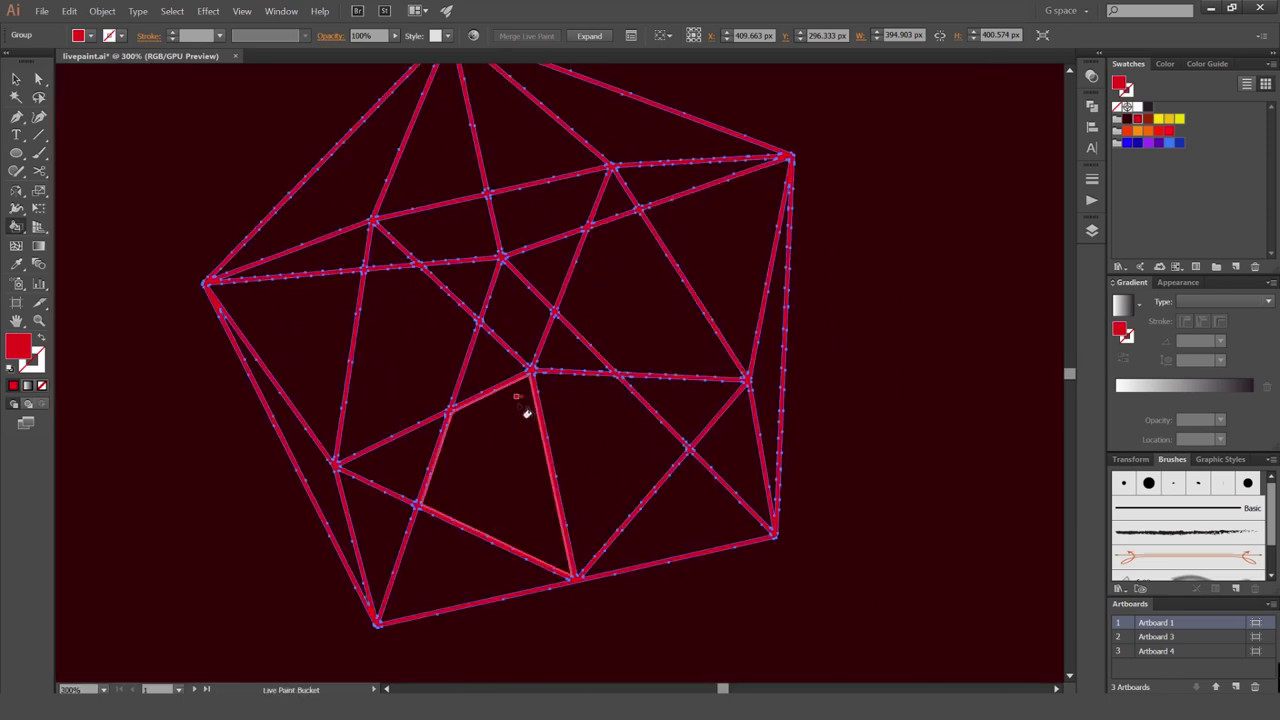
{"action": "left_click", "coordinate": [672, 296]}
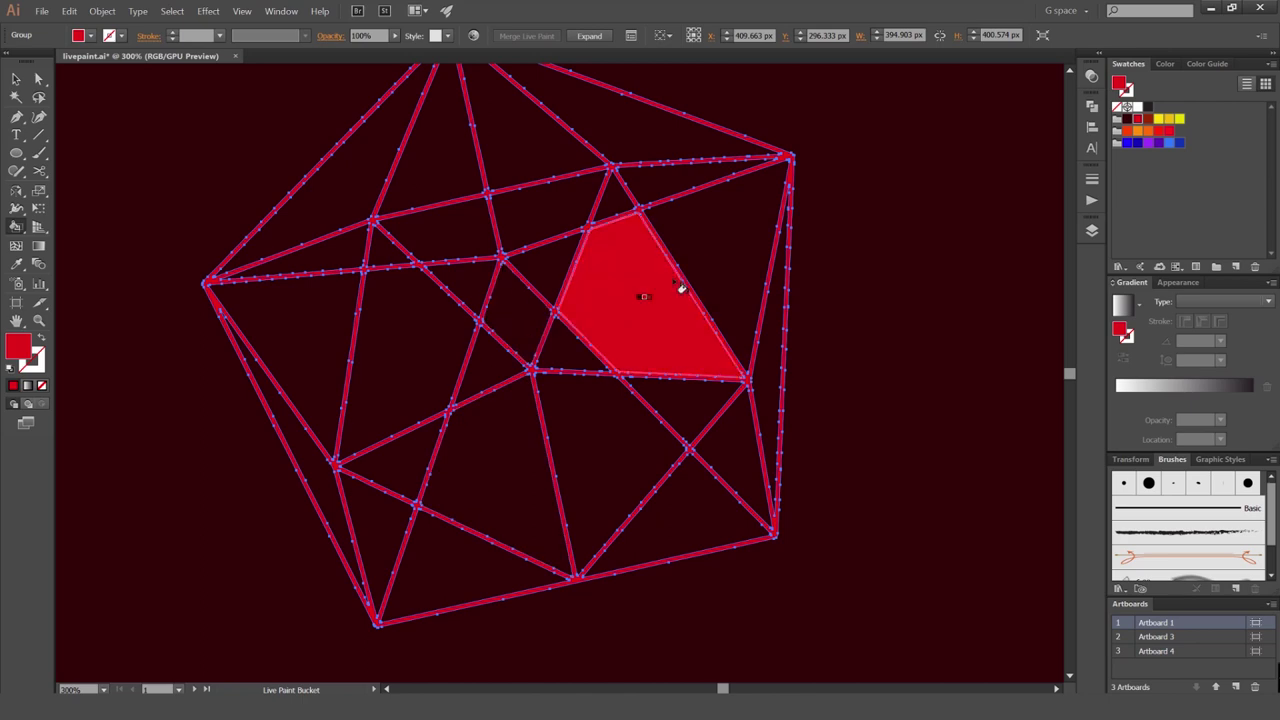
{"action": "left_click", "coordinate": [716, 254]}
{"action": "left_click", "coordinate": [563, 352]}
{"action": "left_click", "coordinate": [566, 263]}
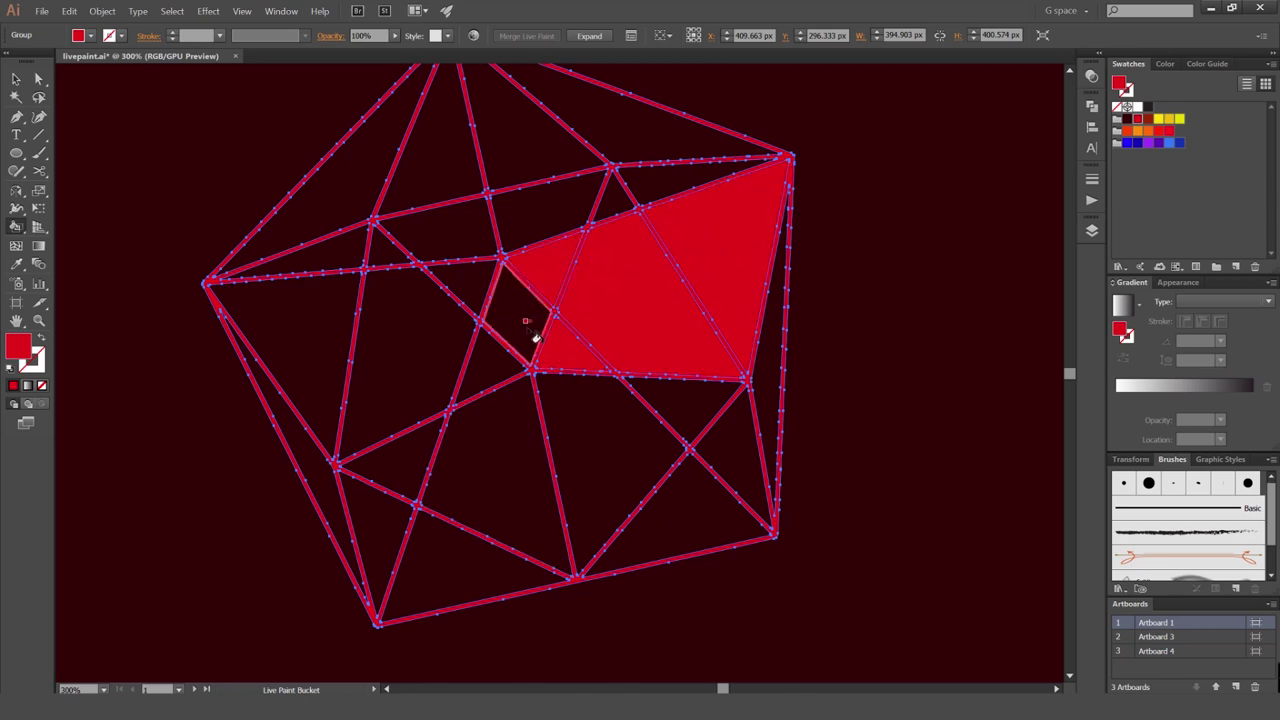
{"action": "left_click", "coordinate": [530, 336]}
Cycle the Live Paint Bucket's fill through the colors of the different swatch groups
{"action": "scroll", "coordinate": [589, 420], "scroll_direction": "up", "scroll_amount": 1}
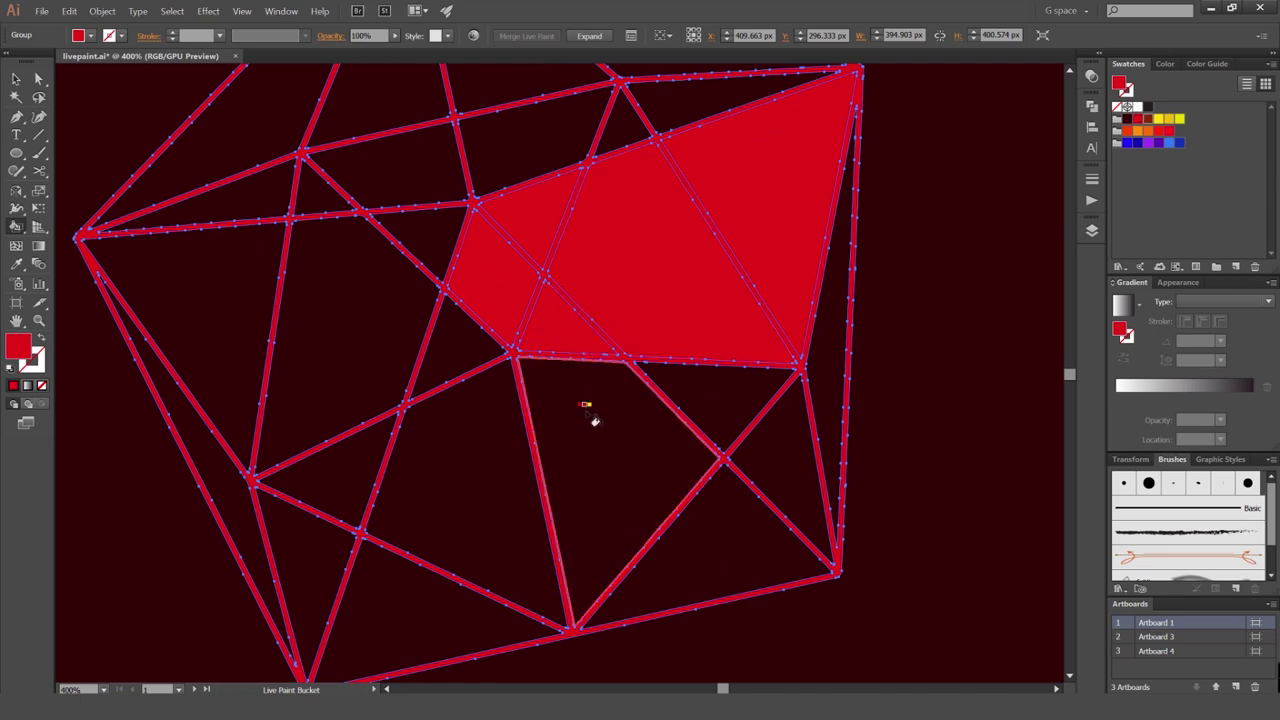
{"action": "key", "text": "Right"}
{"action": "key", "text": "Right"}
{"action": "key", "text": "Right"}
{"action": "key", "text": "Right"}
{"action": "key", "text": "Right"}
{"action": "key", "text": "Right"}
{"action": "key", "text": "Right"}
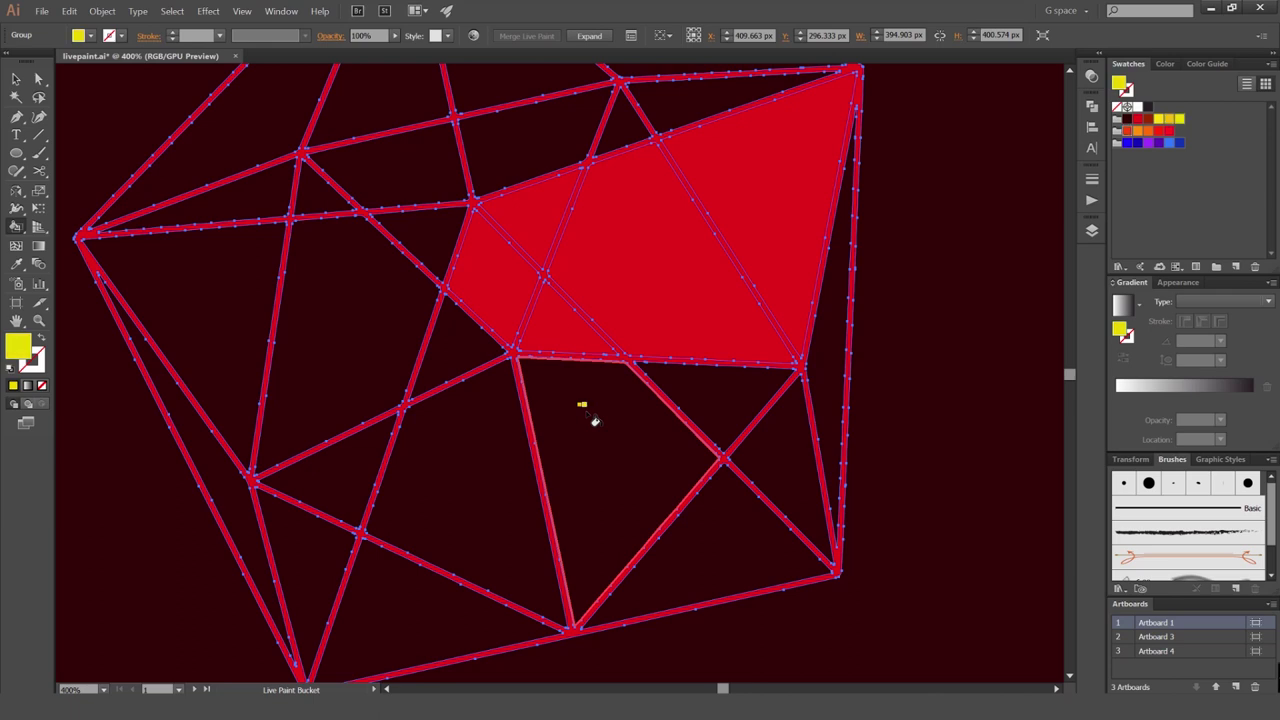
{"action": "key", "text": "Left"}
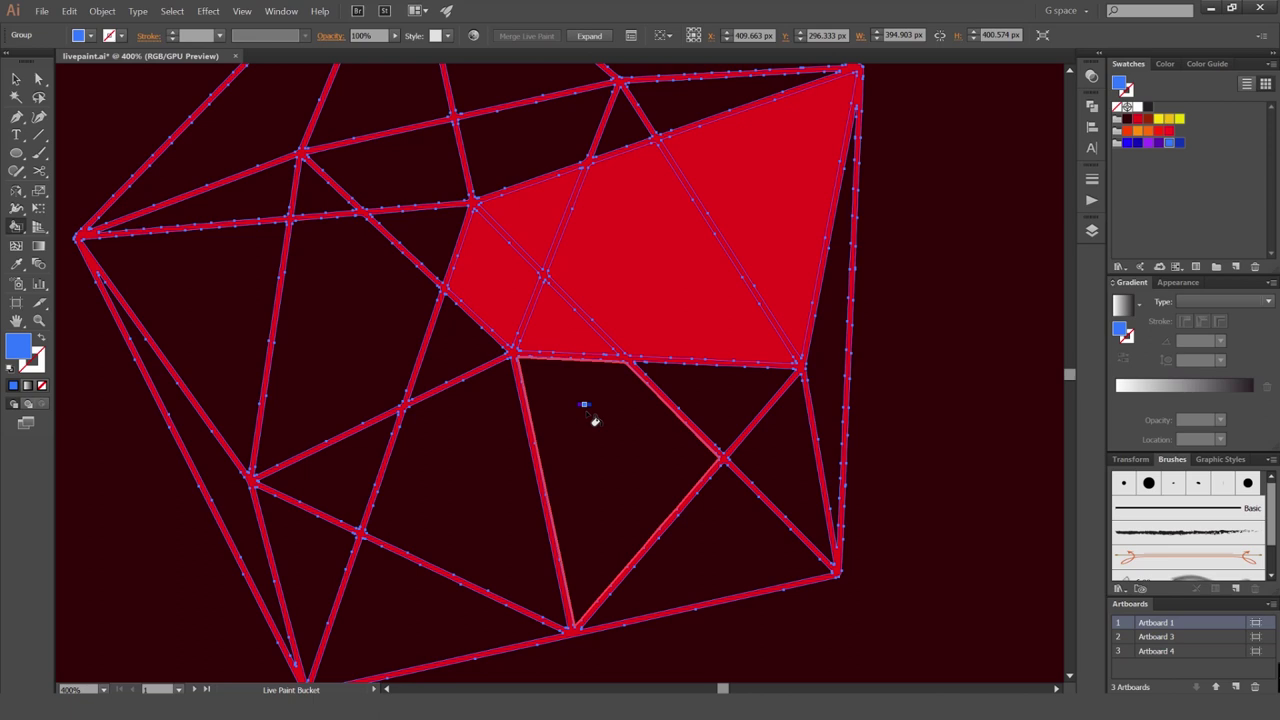
{"action": "key", "text": "Right"}
{"action": "key", "text": "Right"}
{"action": "key", "text": "Right"}
{"action": "key", "text": "Right"}
{"action": "key", "text": "Right"}
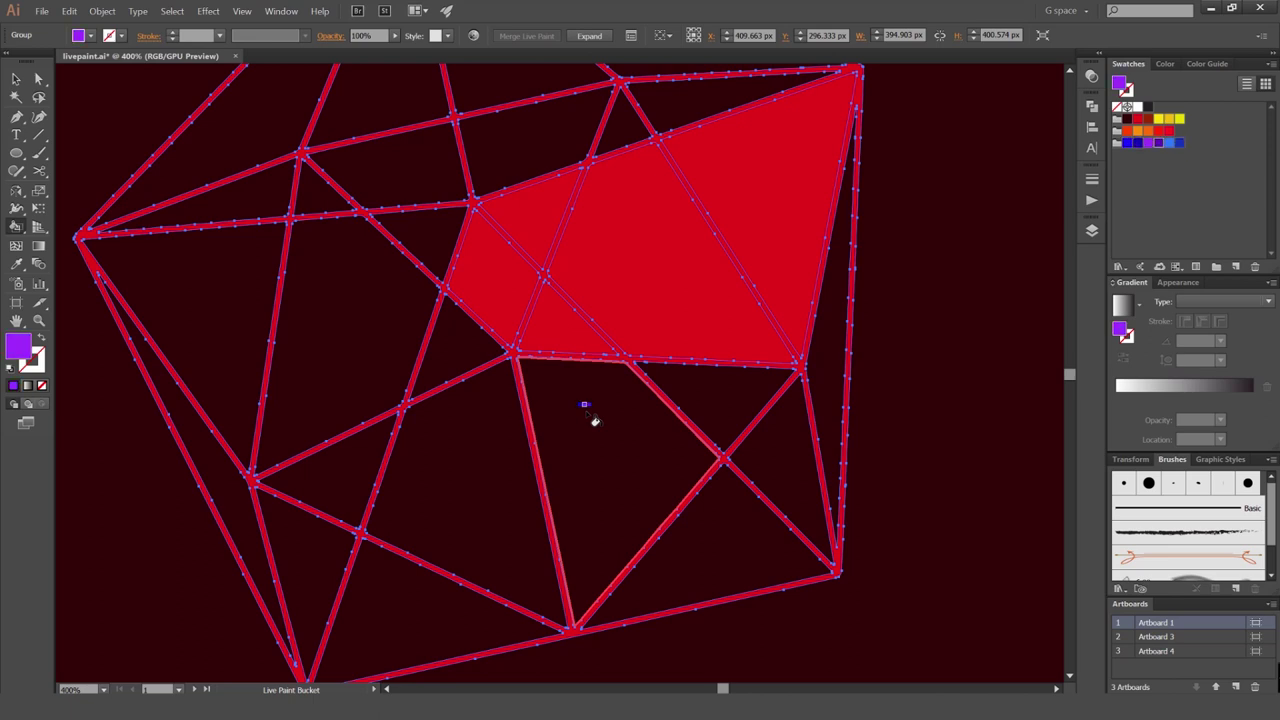
Fill the lower central quadrilateral golden yellow, the two triangles beside it bright yellow and the triangle beneath them dark red-brown
{"action": "key", "text": "Down"}
{"action": "key", "text": "Right"}
{"action": "key", "text": "Right"}
{"action": "key", "text": "Right"}
{"action": "left_click", "coordinate": [592, 420]}
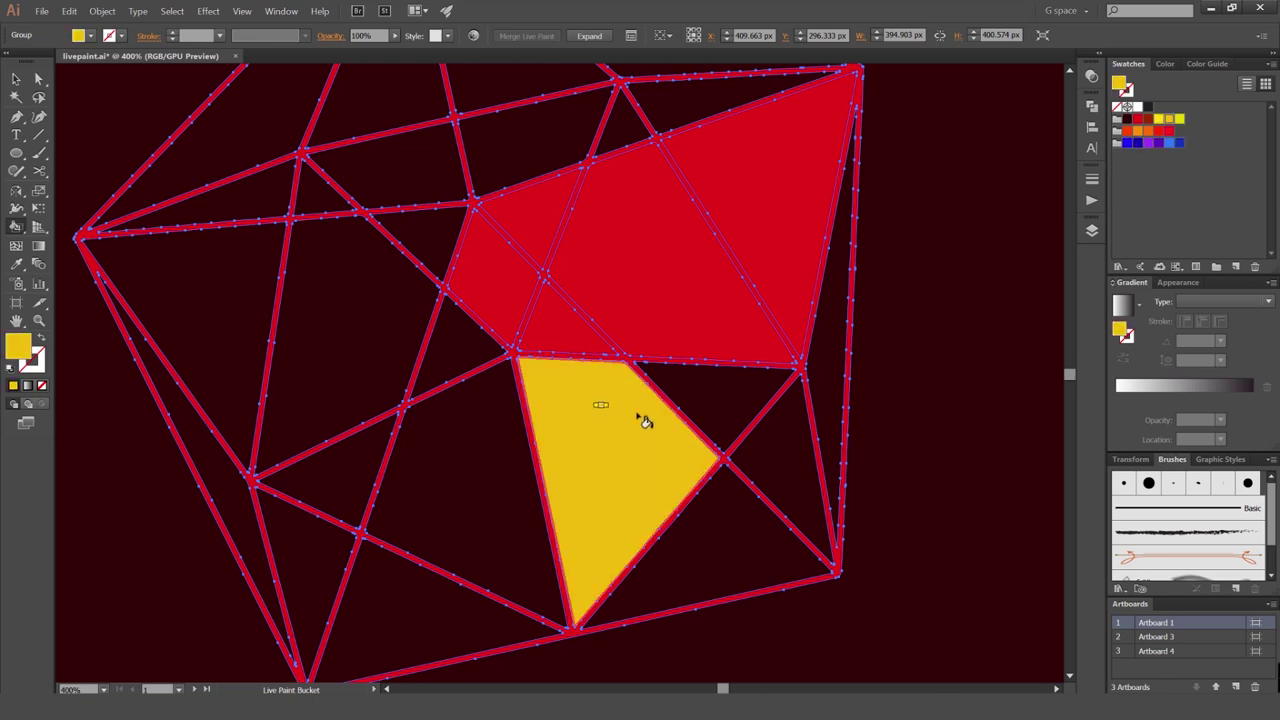
{"action": "key", "text": "Right"}
{"action": "left_click", "coordinate": [734, 414]}
{"action": "left_click", "coordinate": [799, 471]}
{"action": "key", "text": "Right"}
{"action": "left_click", "coordinate": [750, 545]}
Fill the bottom triangle with light orange and the large face directly above it with red-orange
{"action": "key", "text": "Right"}
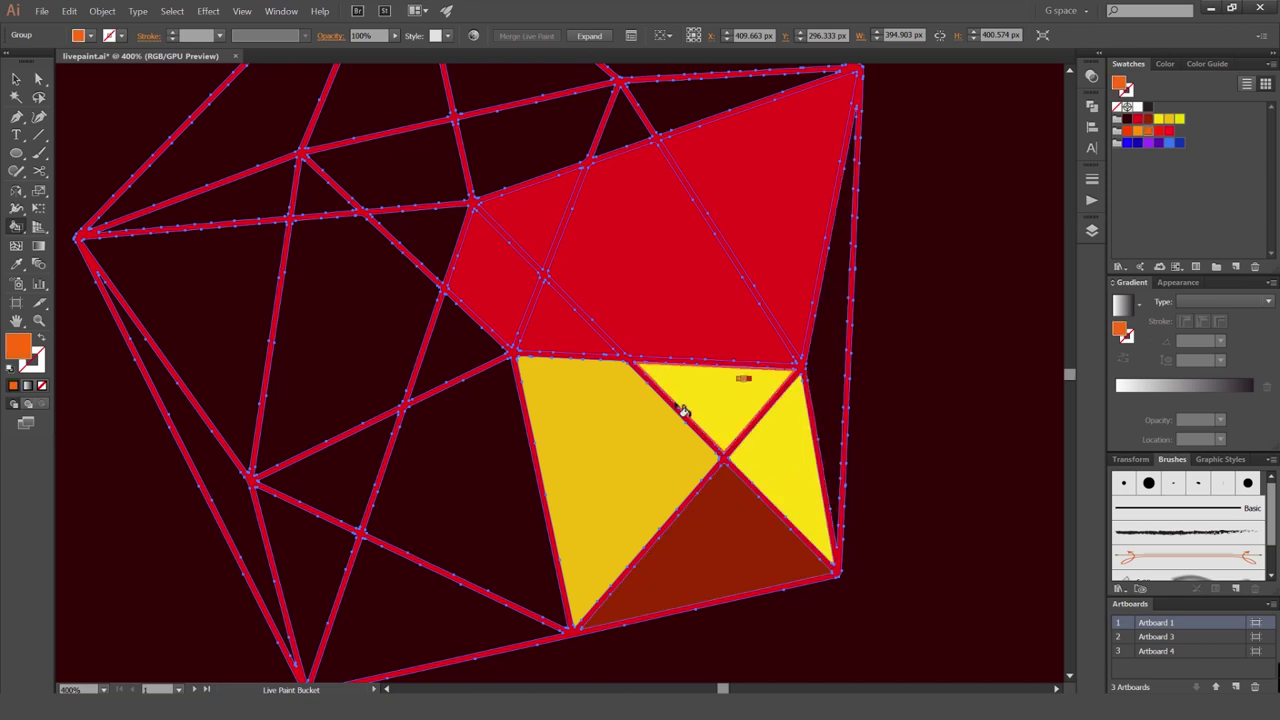
{"action": "left_click_drag", "start_coordinate": [616, 436], "coordinate": [723, 363]}
{"action": "left_click", "coordinate": [572, 545]}
{"action": "key", "text": "Right"}
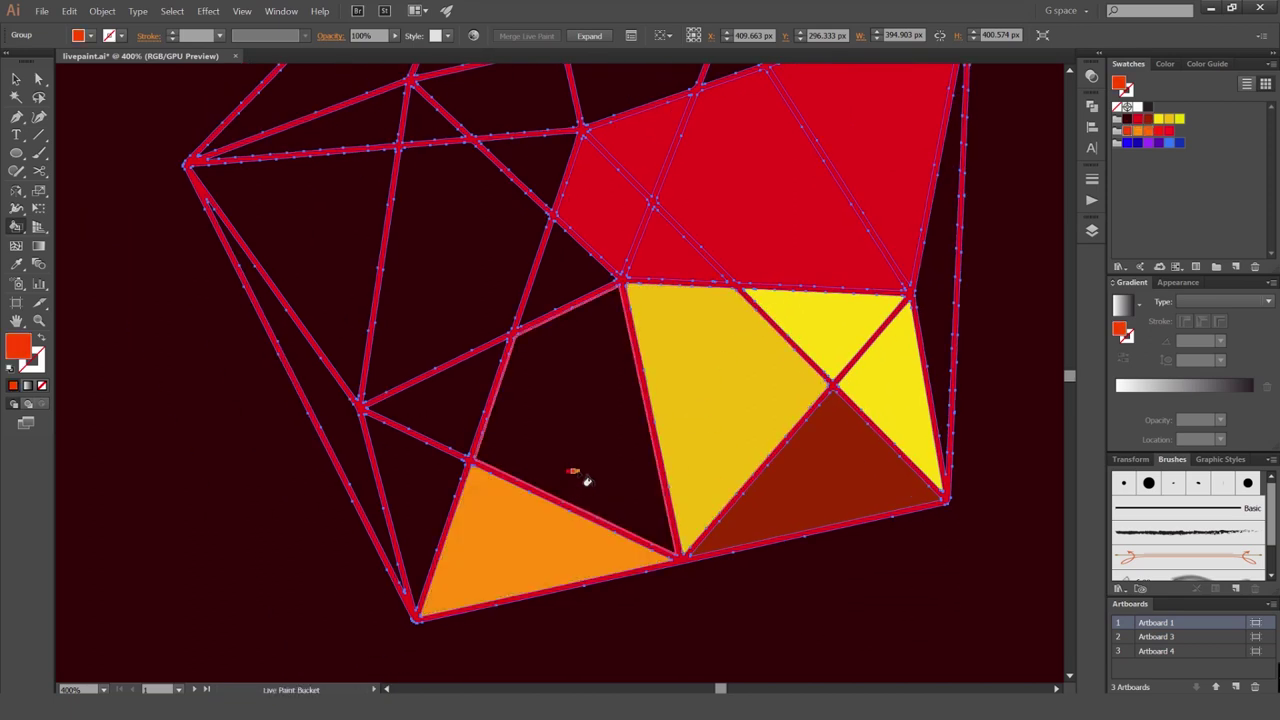
{"action": "left_click", "coordinate": [586, 480]}
Fill the faces along the polyhedron's left side with dark blue
{"action": "key", "text": "Right"}
{"action": "key", "text": "Down"}
{"action": "left_click", "coordinate": [420, 480]}
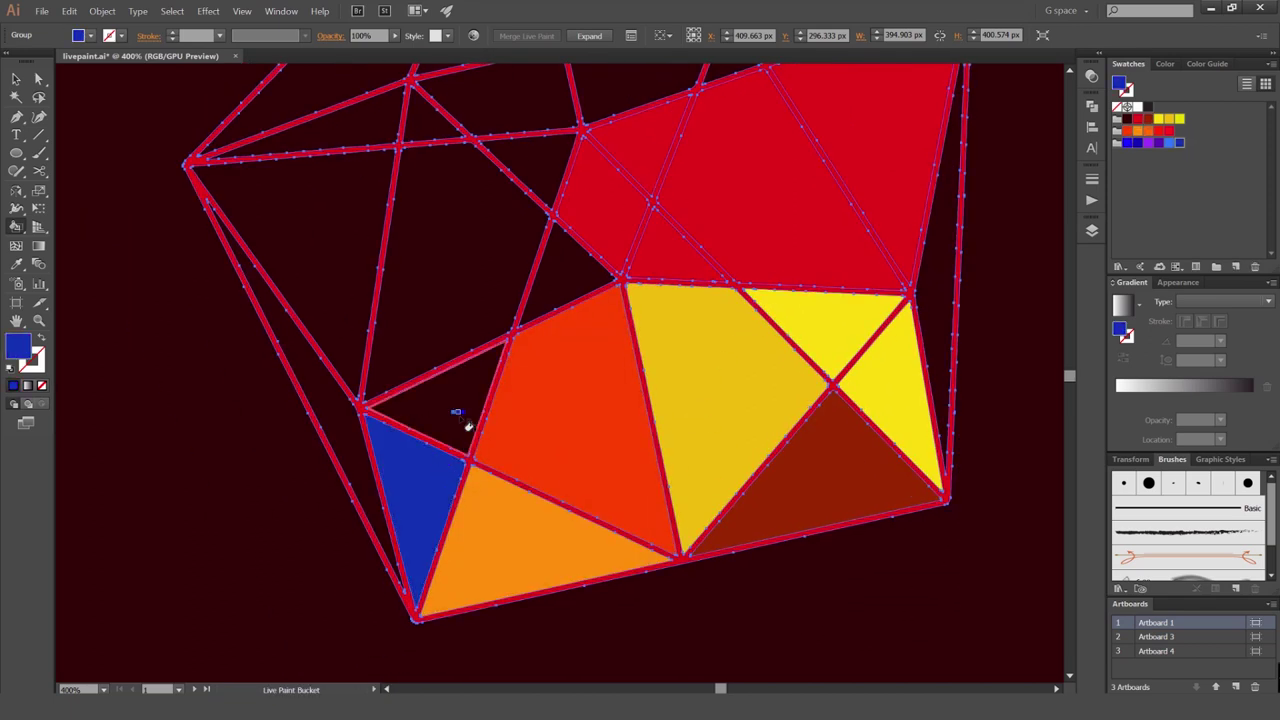
{"action": "left_click", "coordinate": [457, 420]}
{"action": "left_click", "coordinate": [313, 380]}
{"action": "left_click", "coordinate": [455, 297]}
Fill the inner faces between the top triangles and the red area with the same dark blue
{"action": "scroll", "coordinate": [586, 294], "scroll_direction": "up", "scroll_amount": 3}
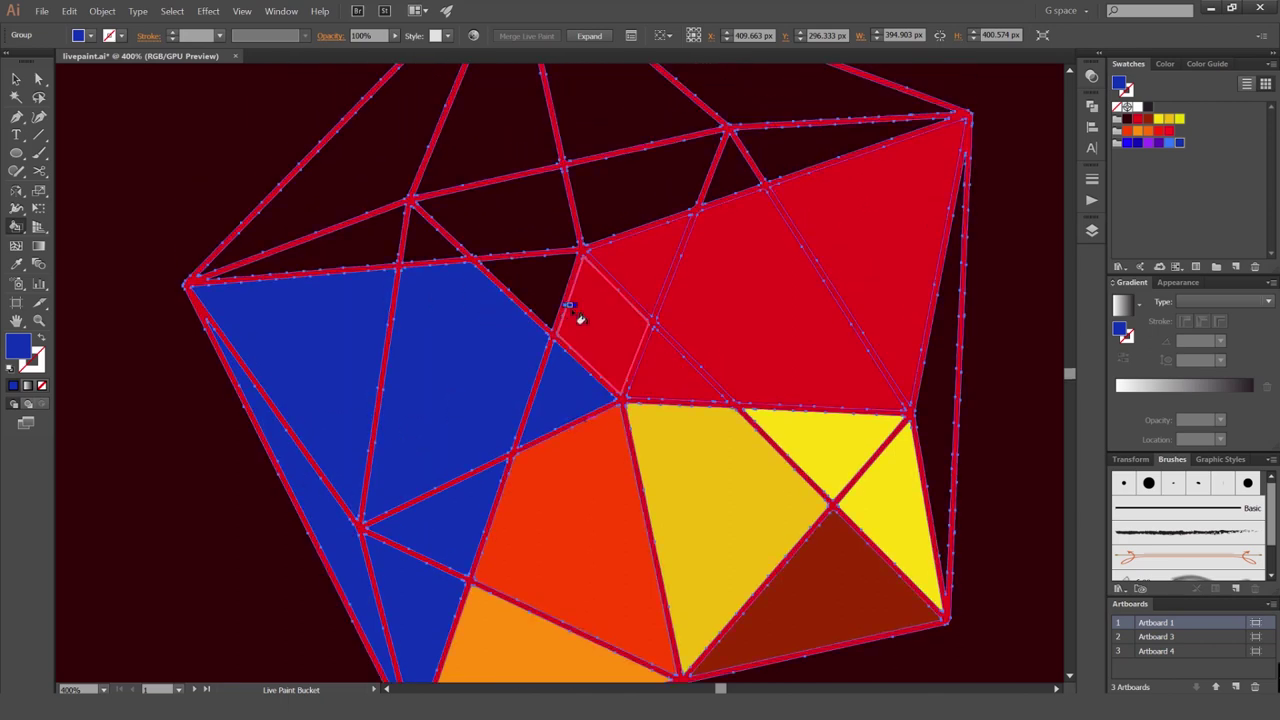
{"action": "left_click", "coordinate": [534, 209]}
{"action": "left_click_drag", "start_coordinate": [534, 209], "coordinate": [480, 401]}
{"action": "left_click", "coordinate": [592, 378]}
{"action": "left_click", "coordinate": [672, 362]}
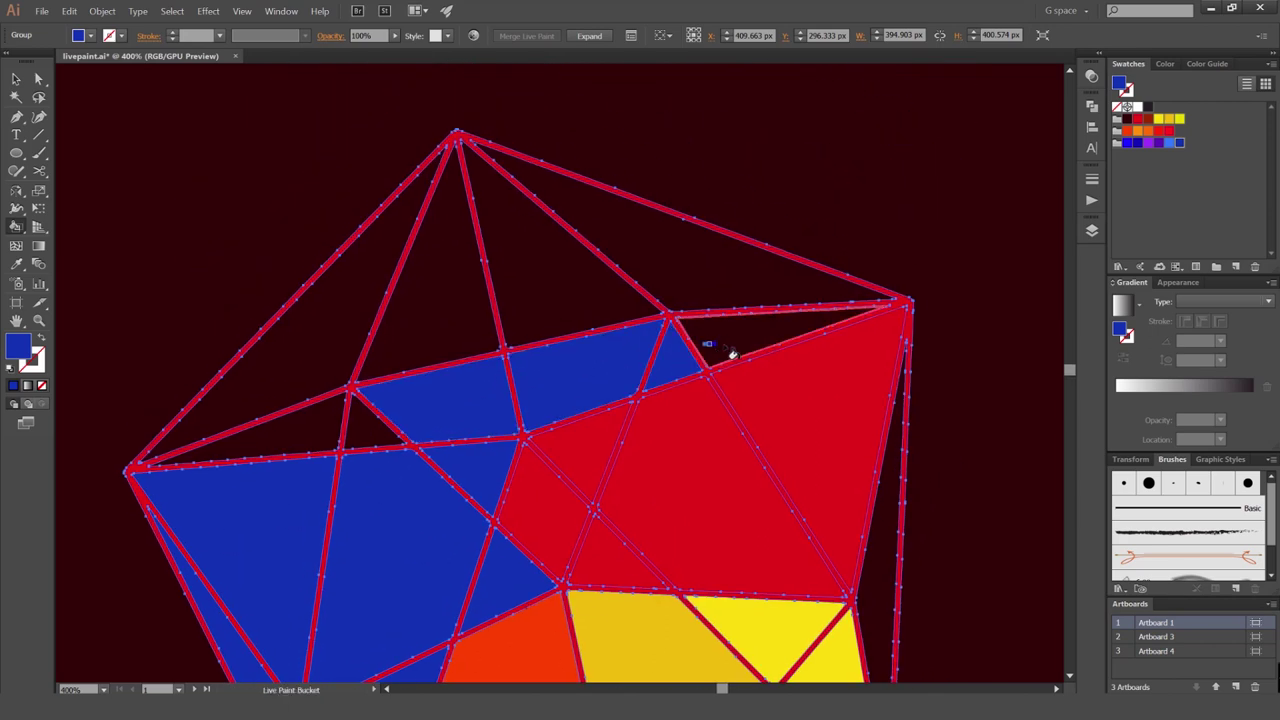
Fill the three upper-right triangles with deep purple and the narrow triangle beside them with bright violet
{"action": "key", "text": "Left"}
{"action": "key", "text": "Left"}
{"action": "left_click", "coordinate": [732, 350]}
{"action": "left_click", "coordinate": [668, 260]}
{"action": "left_click", "coordinate": [557, 271]}
{"action": "key", "text": "Left"}
{"action": "left_click", "coordinate": [432, 300]}
Fill the outer upper-left triangle with navy blue and the two small faces below it with bright blue
{"action": "key", "text": "Left"}
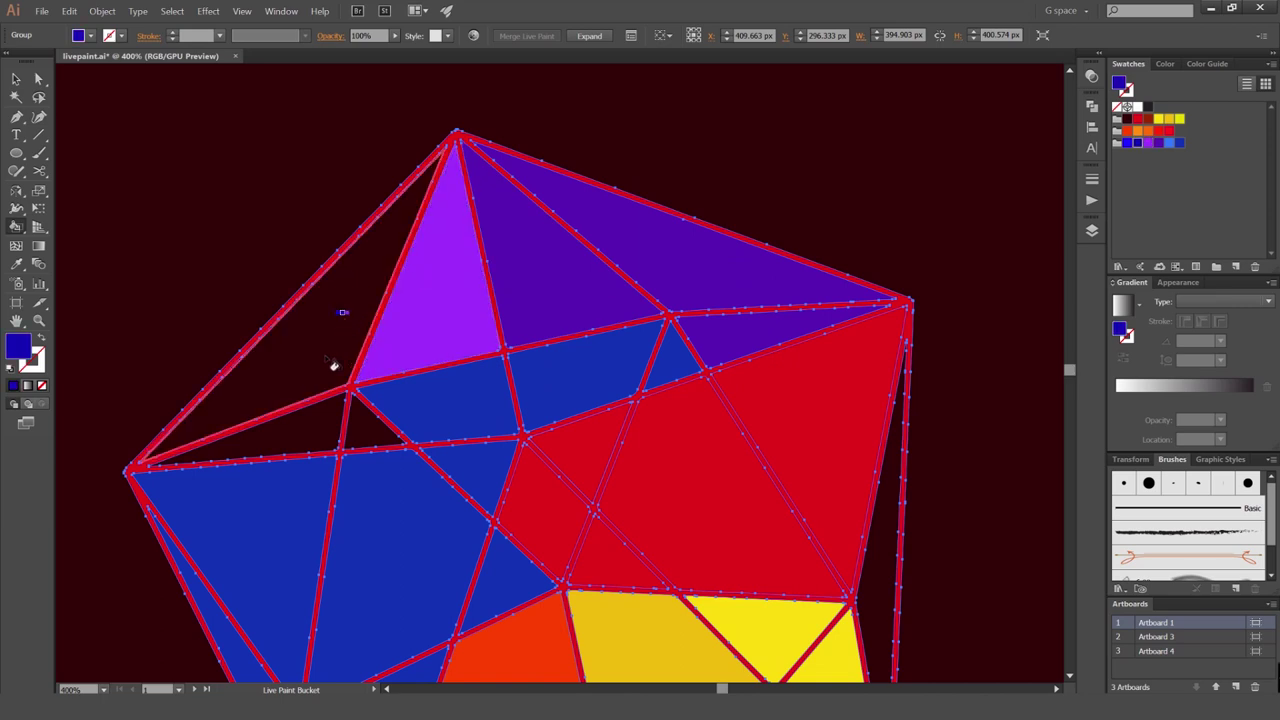
{"action": "left_click", "coordinate": [328, 359]}
{"action": "key", "text": "Left"}
{"action": "left_click", "coordinate": [316, 432]}
{"action": "left_click", "coordinate": [363, 432]}
{"action": "scroll", "coordinate": [557, 396], "scroll_direction": "down", "scroll_amount": 2}
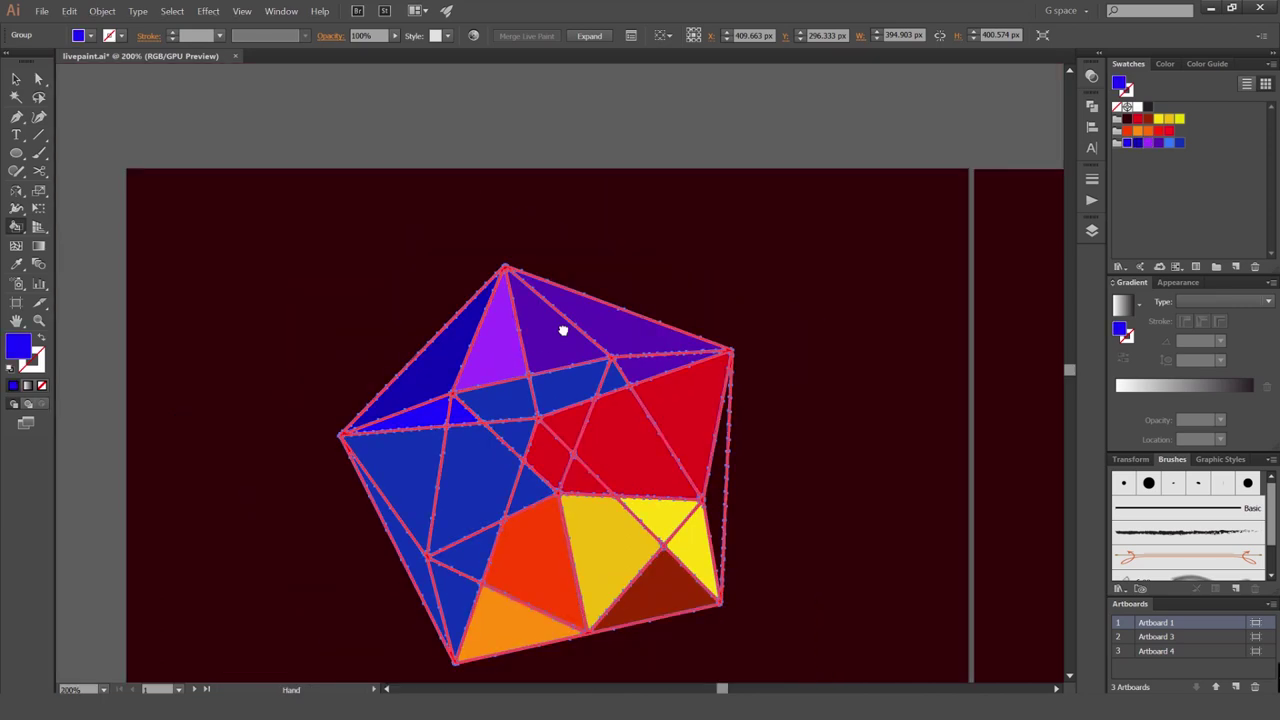
{"action": "left_click_drag", "start_coordinate": [563, 331], "coordinate": [572, 243]}
{"action": "left_click_drag", "start_coordinate": [628, 278], "coordinate": [650, 264]}
{"action": "key", "text": "v"}
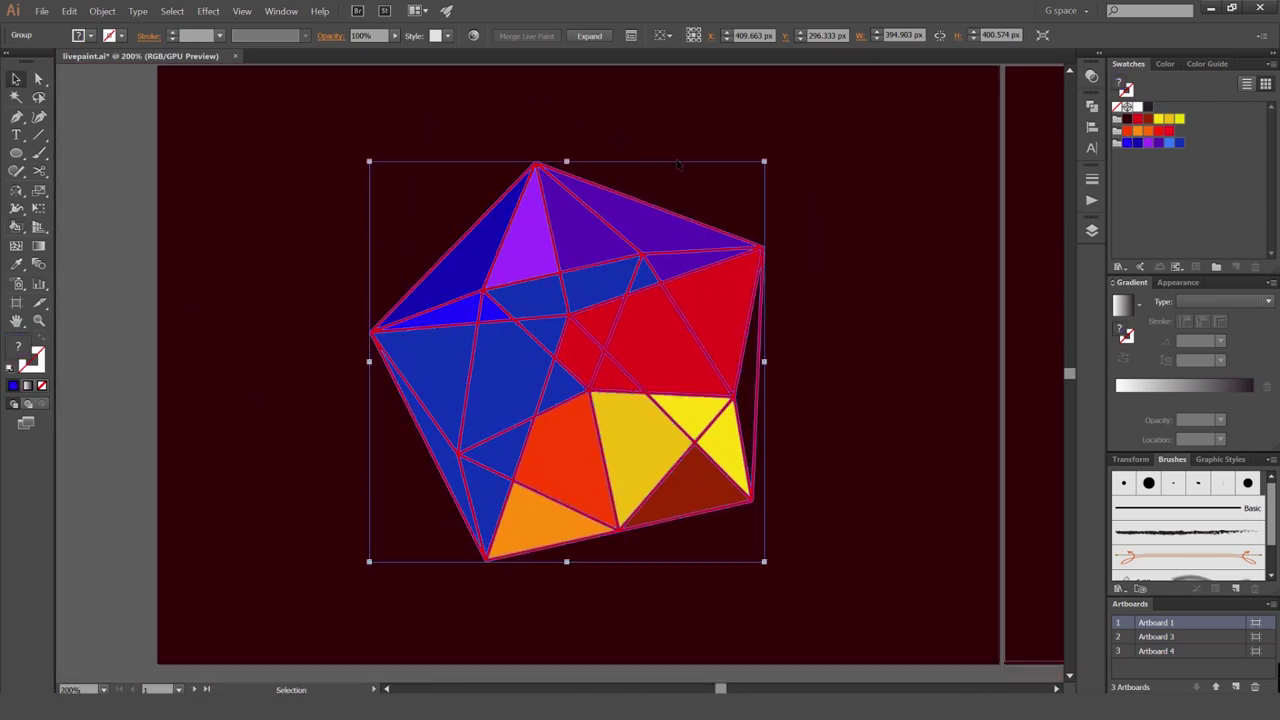
Recolor the purple, blue, orange and golden faces plus one small red triangle to orange using Live Paint Selection
{"action": "left_click", "coordinate": [724, 176]}
{"action": "left_click", "coordinate": [487, 352]}
{"action": "key", "text": "shift+l"}
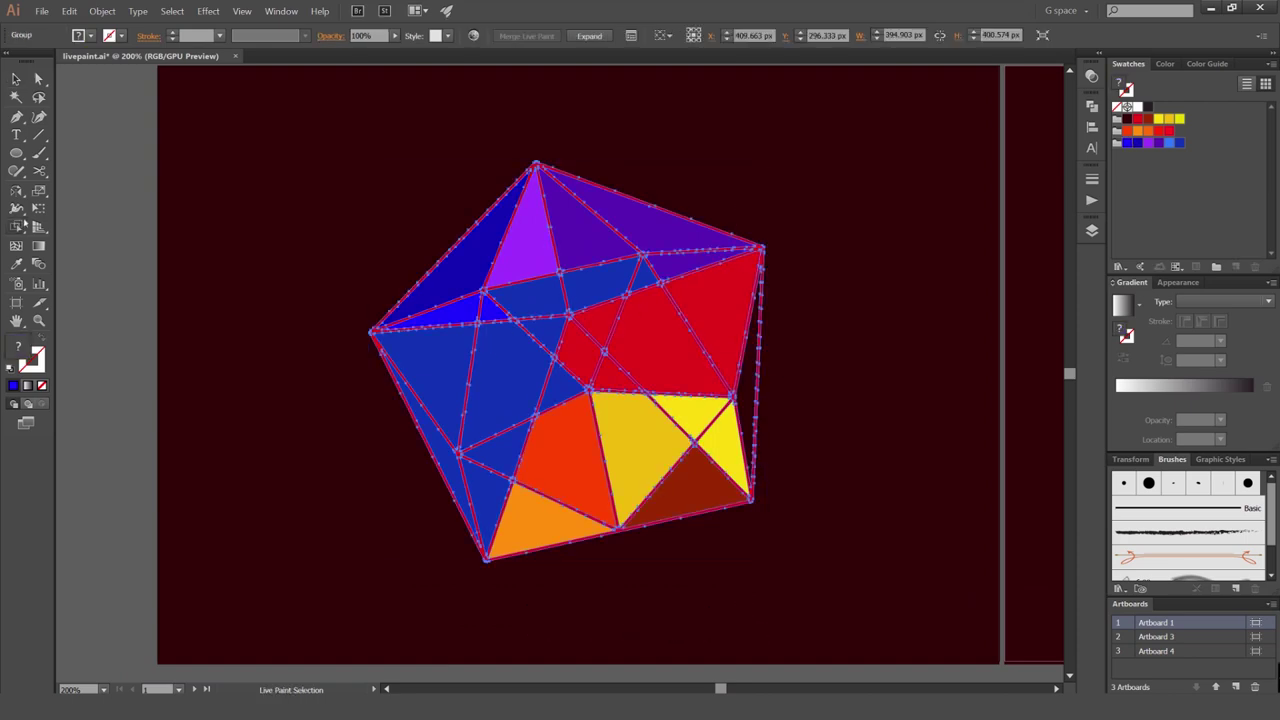
{"action": "left_click", "coordinate": [17, 226]}
{"action": "scroll", "coordinate": [643, 230], "scroll_direction": "up", "scroll_amount": 1}
{"action": "left_click", "coordinate": [634, 217]}
{"action": "left_click", "coordinate": [560, 228], "text": "shift"}
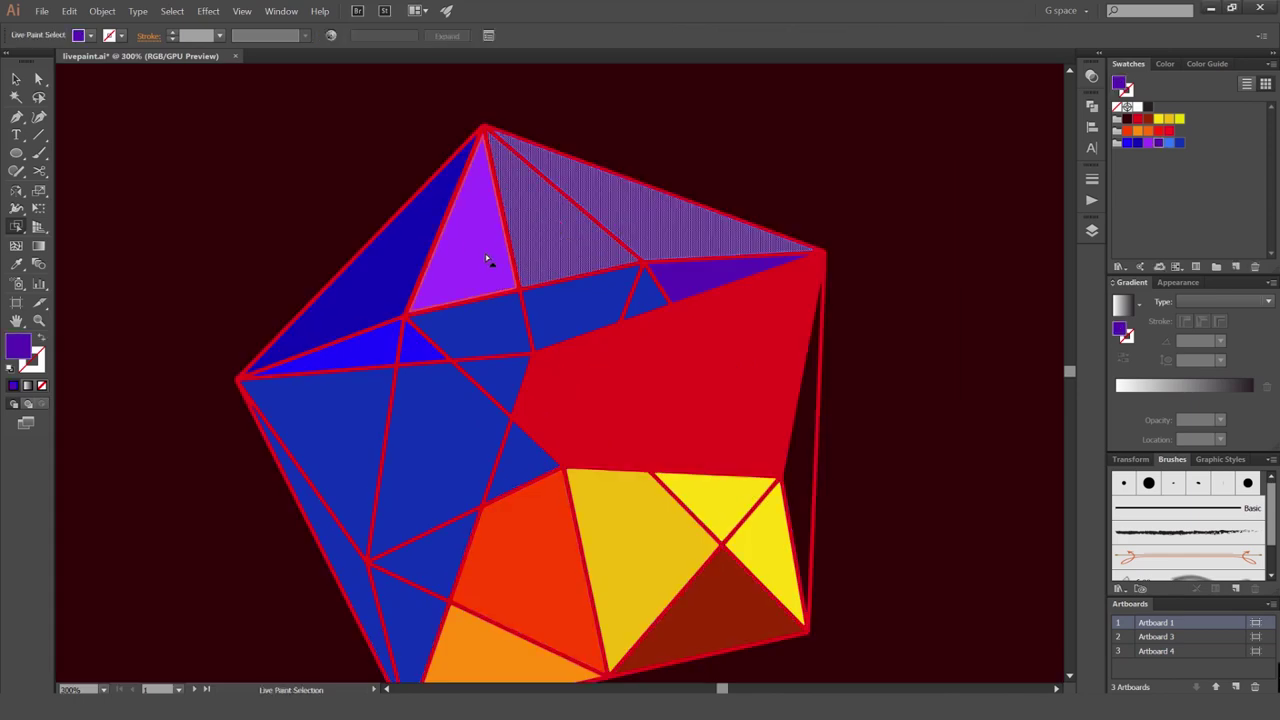
{"action": "left_click", "coordinate": [484, 262], "text": "shift"}
{"action": "left_click", "coordinate": [484, 325], "text": "shift"}
{"action": "left_click", "coordinate": [574, 308], "text": "shift"}
{"action": "left_click_drag", "start_coordinate": [609, 371], "coordinate": [597, 266]}
{"action": "left_click", "coordinate": [577, 255], "text": "shift"}
{"action": "mouse_move", "coordinate": [606, 382]}
{"action": "left_mouse_down"}
{"action": "mouse_move", "coordinate": [517, 460]}
{"action": "mouse_move", "coordinate": [323, 331]}
{"action": "mouse_move", "coordinate": [400, 525]}
{"action": "mouse_move", "coordinate": [494, 457]}
{"action": "mouse_move", "coordinate": [477, 551]}
{"action": "mouse_move", "coordinate": [329, 449]}
{"action": "mouse_move", "coordinate": [503, 284]}
{"action": "mouse_move", "coordinate": [346, 246]}
{"action": "mouse_move", "coordinate": [648, 168]}
{"action": "mouse_move", "coordinate": [677, 174]}
{"action": "mouse_move", "coordinate": [566, 211]}
{"action": "mouse_move", "coordinate": [535, 246]}
{"action": "mouse_move", "coordinate": [566, 265]}
{"action": "left_mouse_up"}
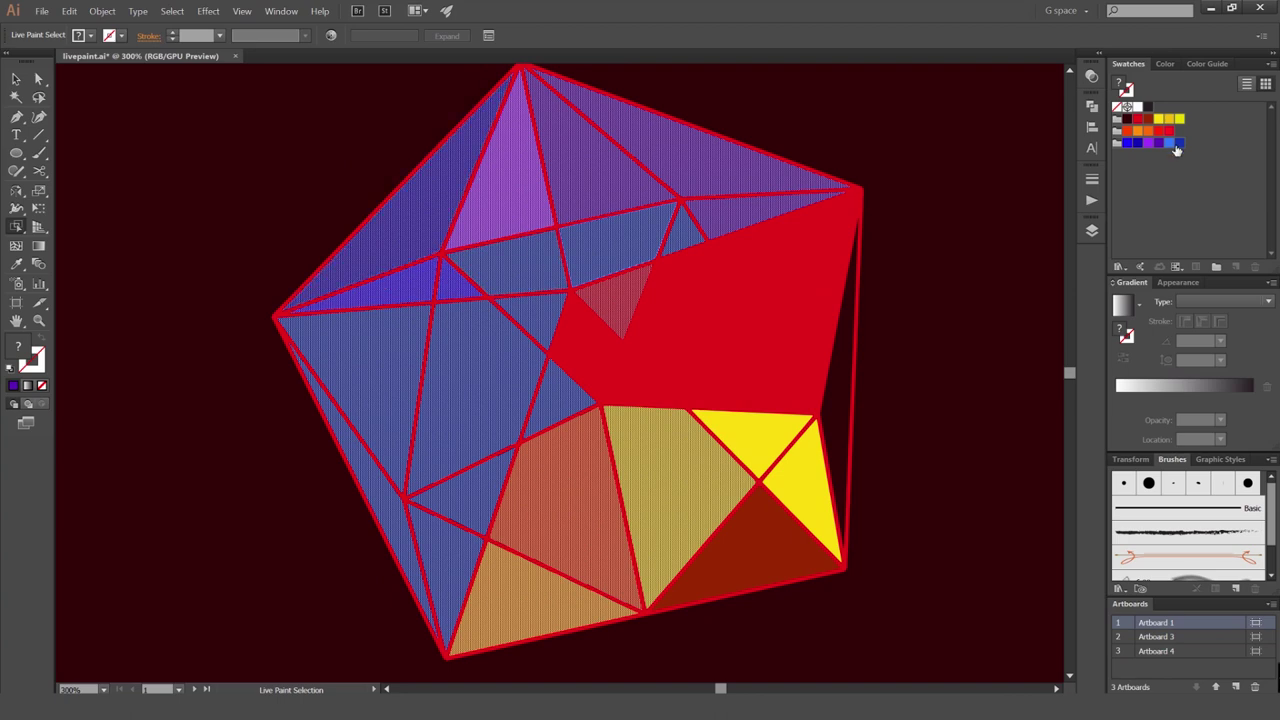
{"action": "left_click", "coordinate": [1147, 132]}
{"action": "left_click_drag", "start_coordinate": [740, 148], "coordinate": [649, 162]}
{"action": "key", "text": "v"}
Recolor the remaining red faces to light orange using Direct Selection
{"action": "key", "text": "a"}
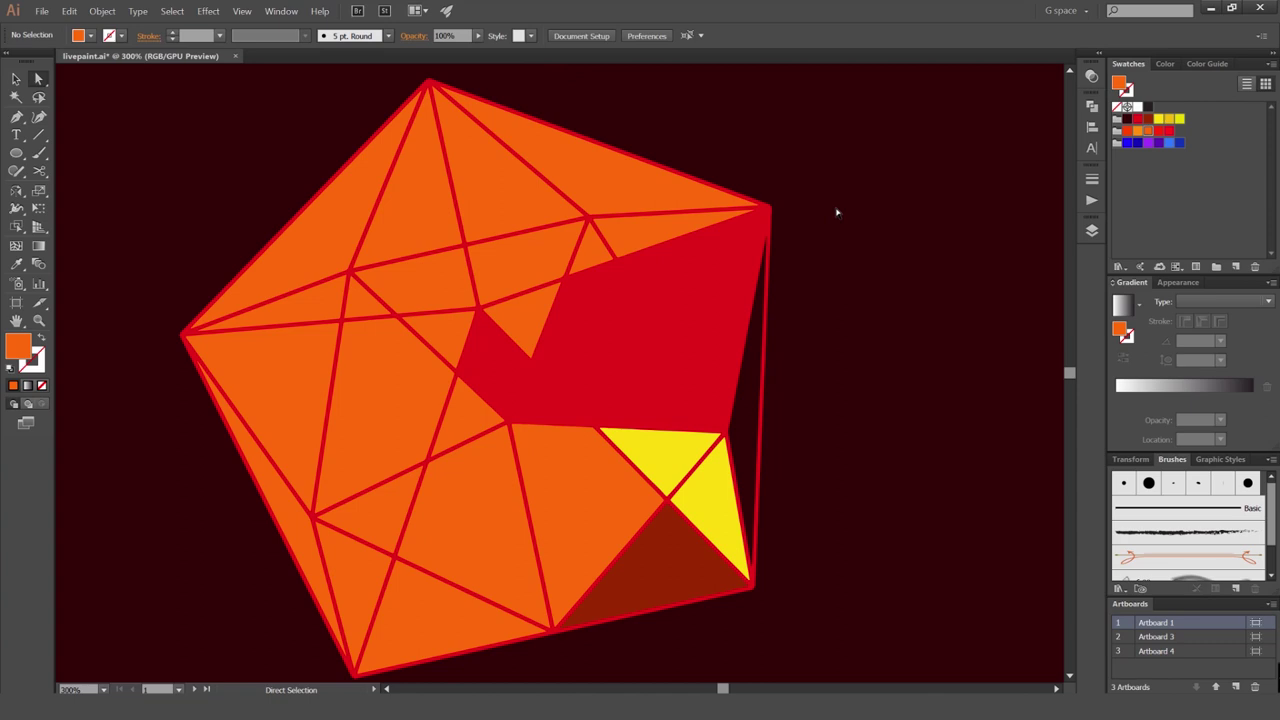
{"action": "scroll", "coordinate": [753, 228], "scroll_direction": "down", "scroll_amount": 2}
{"action": "scroll", "coordinate": [666, 215], "scroll_direction": "up", "scroll_amount": 2}
{"action": "left_click", "coordinate": [617, 396], "text": "shift"}
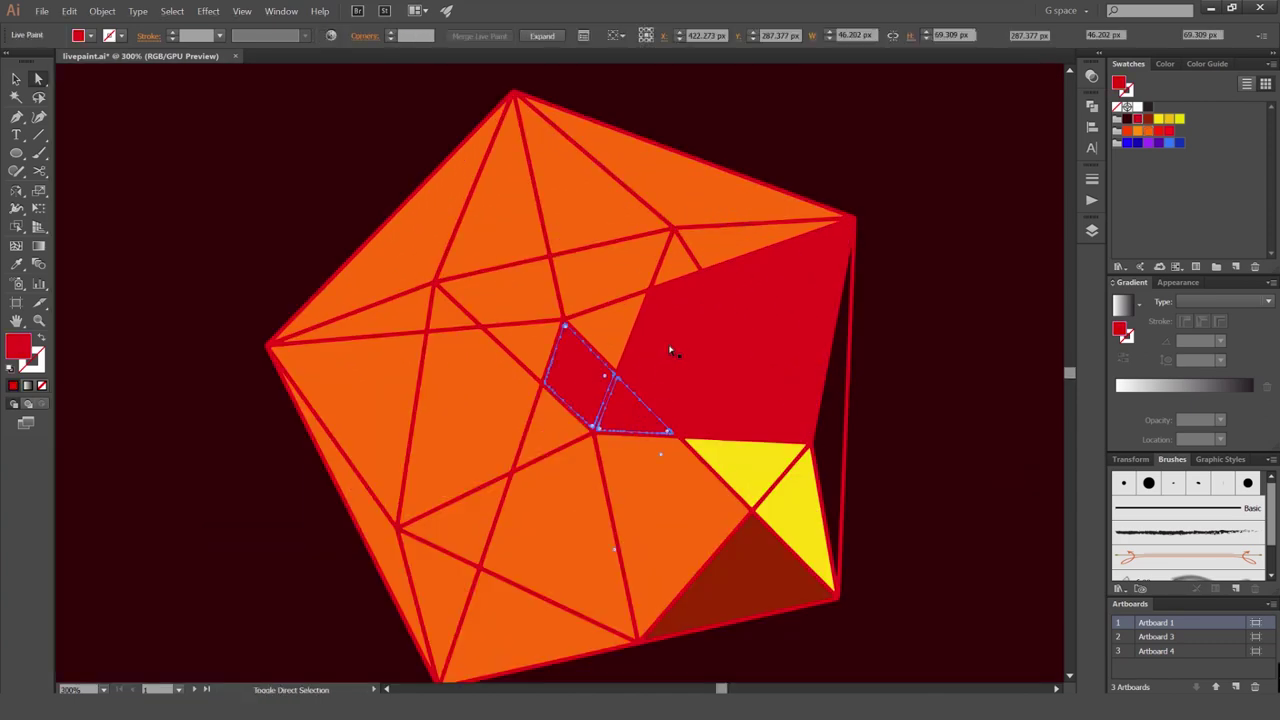
{"action": "left_click", "coordinate": [1138, 132]}
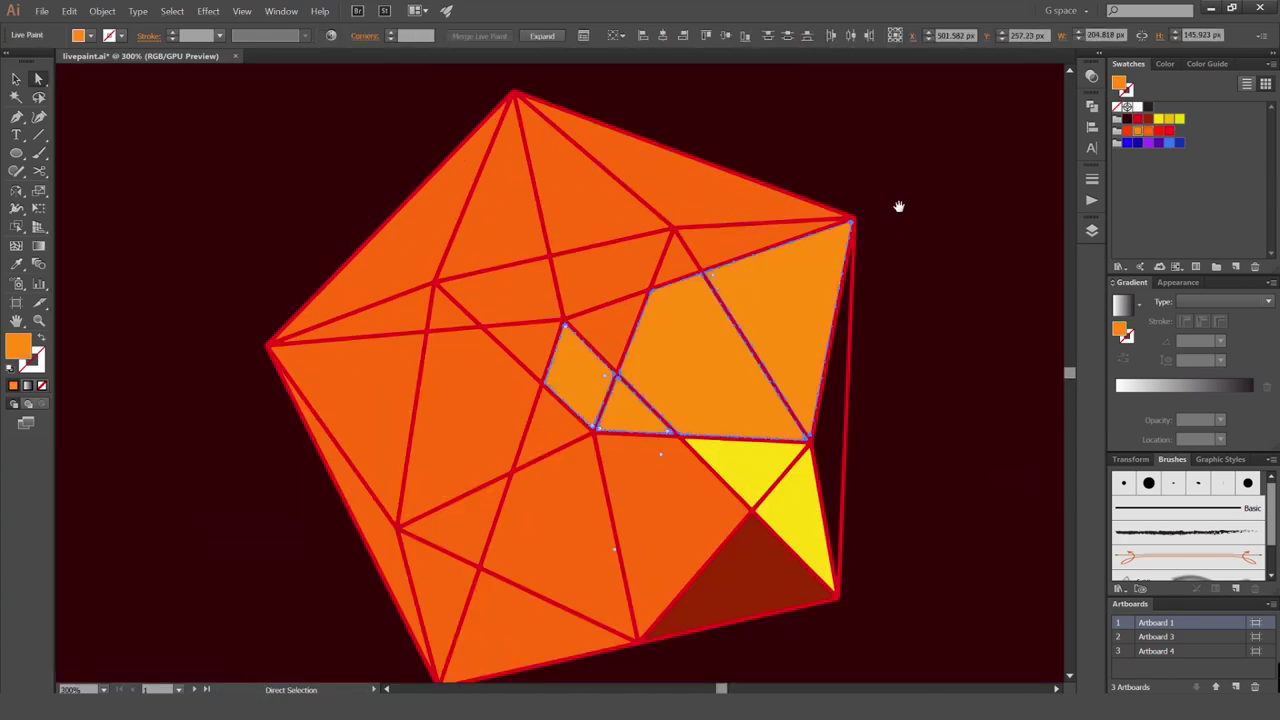
Recolor the two yellow faces and the dark red face to light orange using Direct Selection
{"action": "left_click_drag", "start_coordinate": [897, 206], "coordinate": [791, 130]}
{"action": "left_click", "coordinate": [662, 394]}
{"action": "left_click", "coordinate": [660, 472], "text": "shift"}
{"action": "left_click", "coordinate": [600, 443], "text": "shift"}
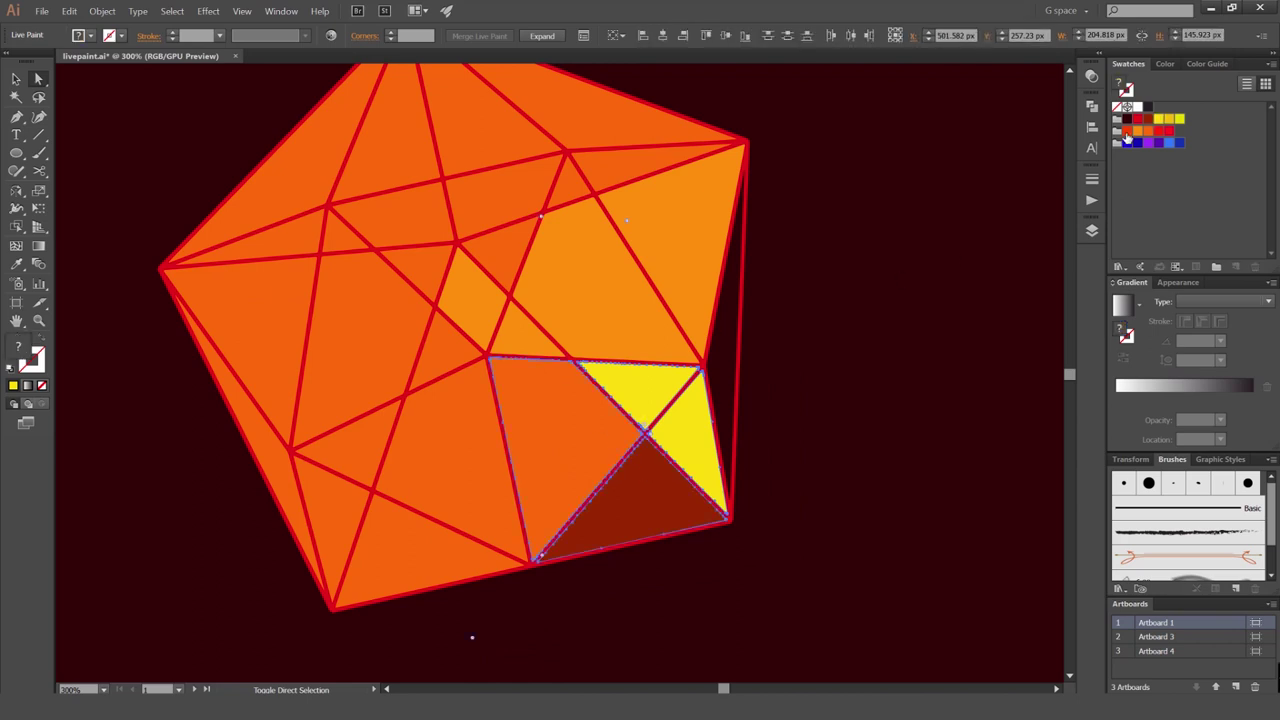
{"action": "left_click", "coordinate": [1136, 132]}
{"action": "left_click", "coordinate": [914, 240]}
{"action": "scroll", "coordinate": [918, 232], "scroll_direction": "down", "scroll_amount": 3}
{"action": "left_click_drag", "start_coordinate": [924, 200], "coordinate": [789, 234]}
{"action": "key", "text": "v"}
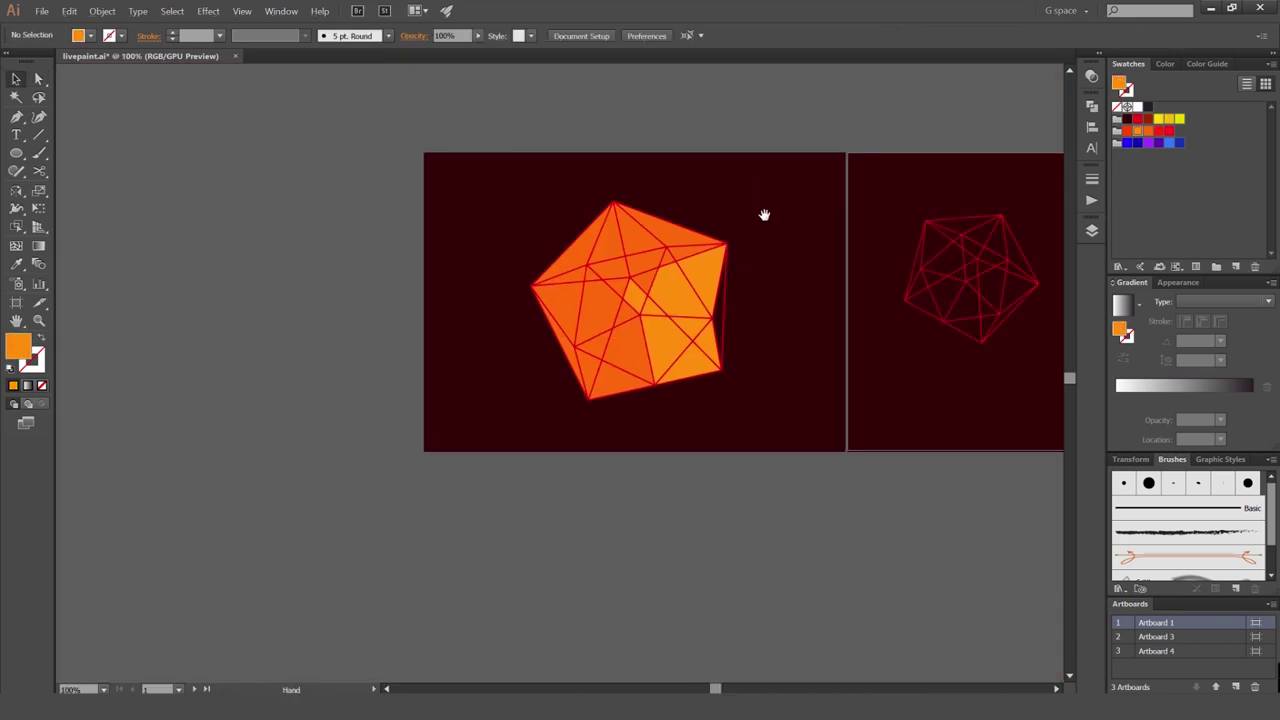
{"action": "scroll", "coordinate": [703, 256], "scroll_direction": "up", "scroll_amount": 1}
{"action": "left_click_drag", "start_coordinate": [820, 151], "coordinate": [449, 465]}
{"action": "left_click", "coordinate": [816, 300]}
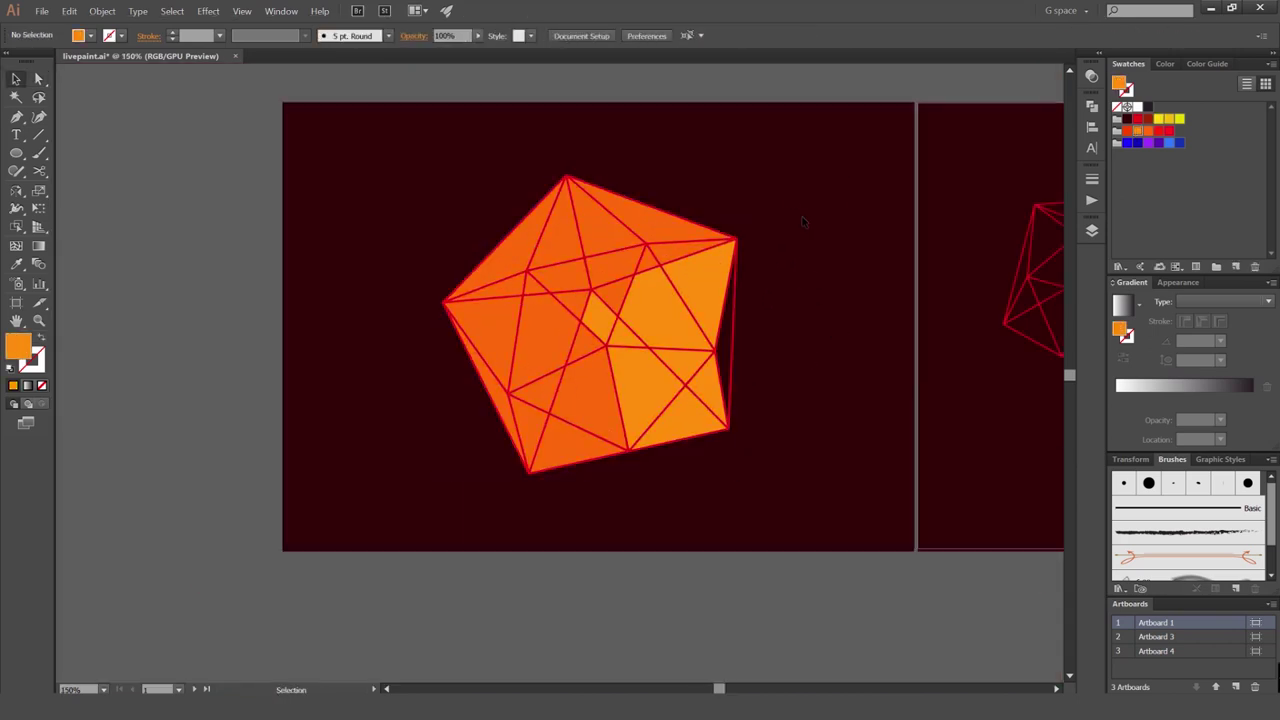
{"action": "scroll", "coordinate": [795, 175], "scroll_direction": "up", "scroll_amount": 1}
{"action": "left_click_drag", "start_coordinate": [778, 190], "coordinate": [816, 103]}
{"action": "left_click", "coordinate": [423, 293]}
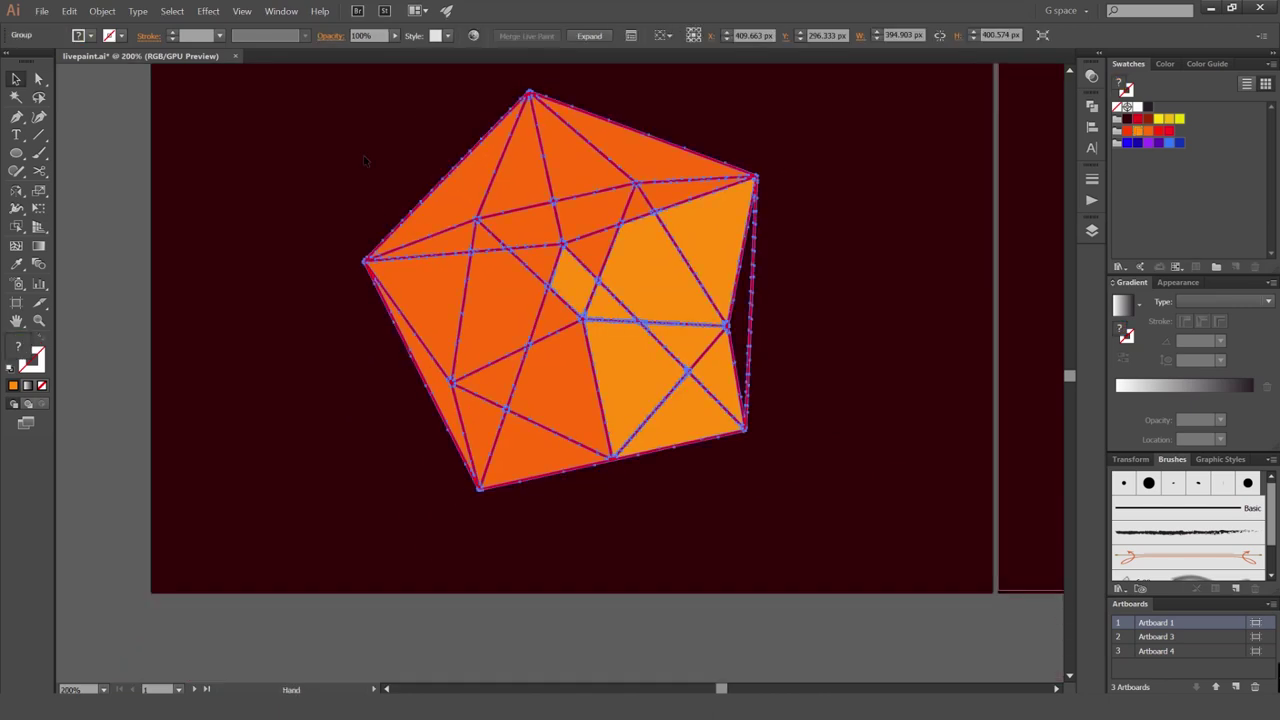
{"action": "left_click", "coordinate": [102, 11]}
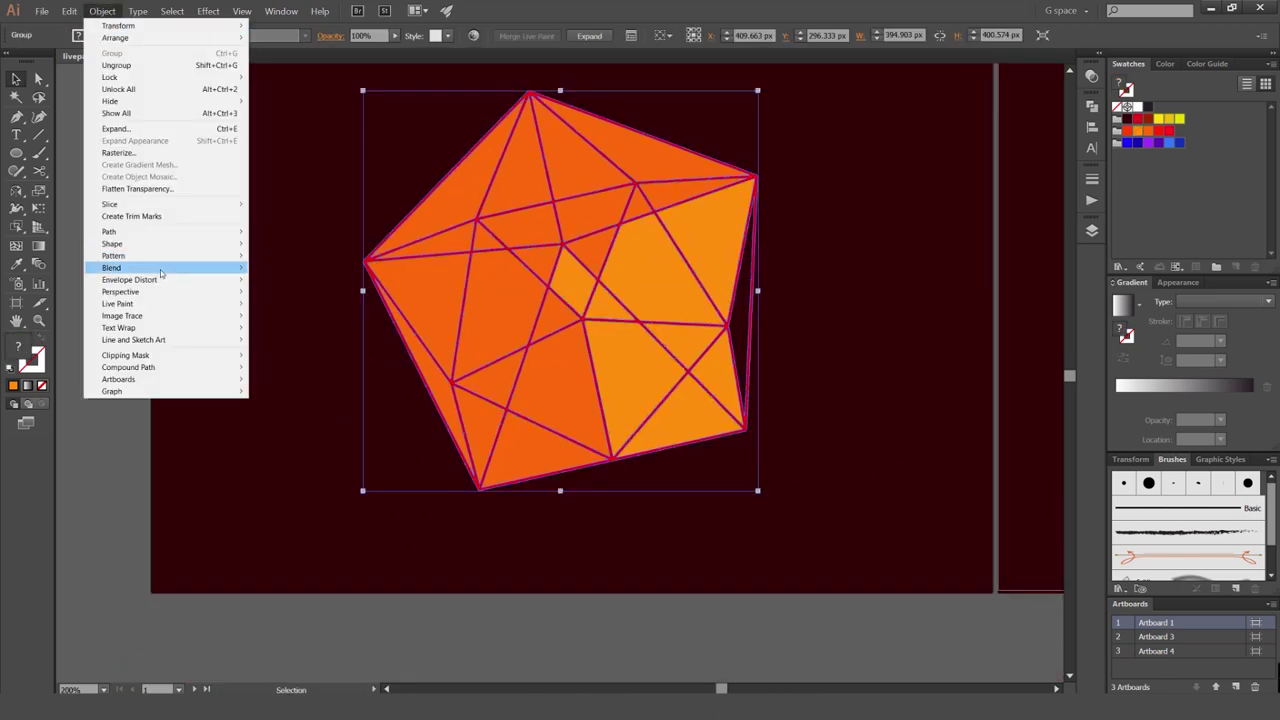
{"action": "left_click", "coordinate": [326, 141]}
{"action": "left_click", "coordinate": [325, 140]}
{"action": "left_click_drag", "start_coordinate": [319, 135], "coordinate": [321, 157]}
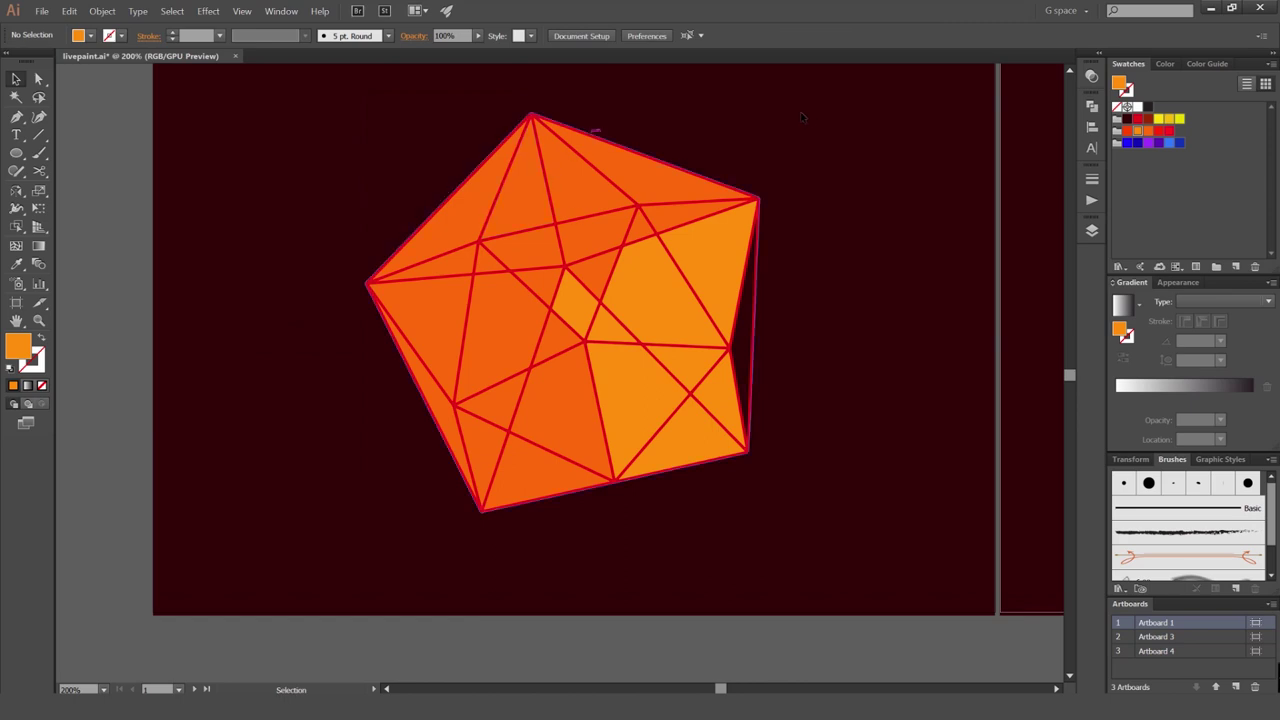
Release the orange polyhedron's Live Paint group
{"action": "left_click", "coordinate": [618, 262]}
{"action": "left_click", "coordinate": [102, 11]}
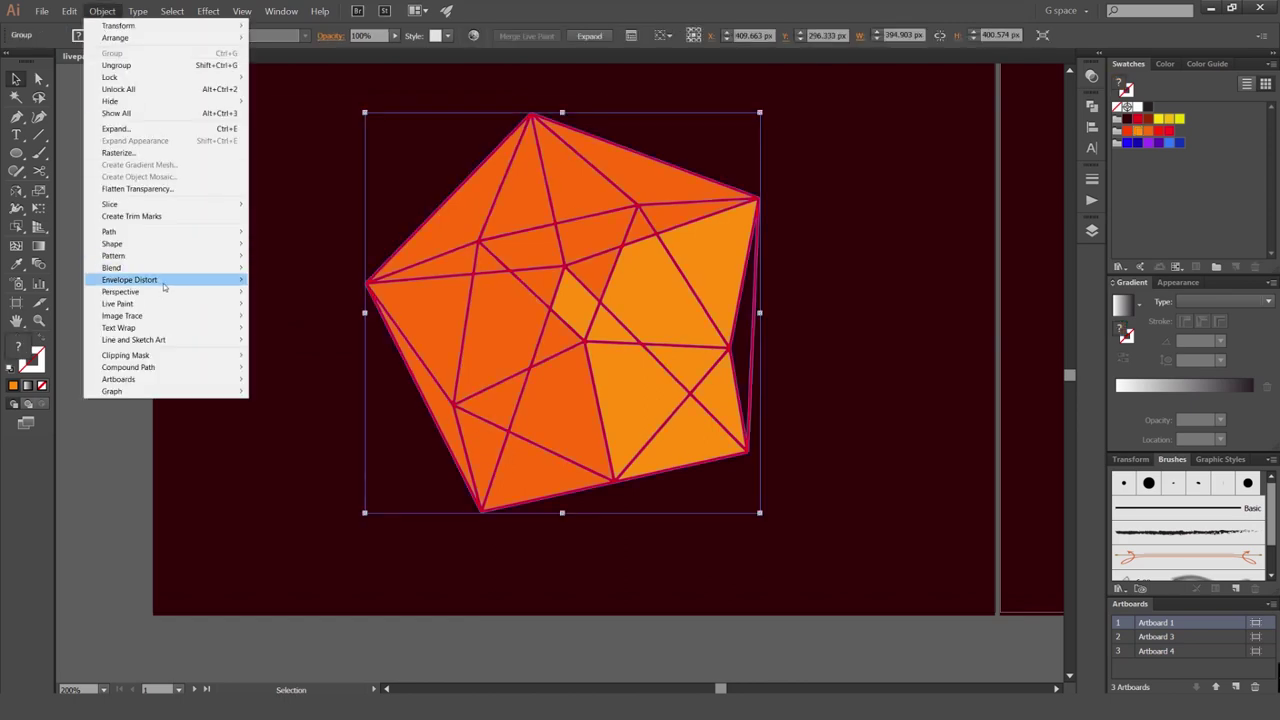
{"action": "mouse_move", "coordinate": [155, 305]}
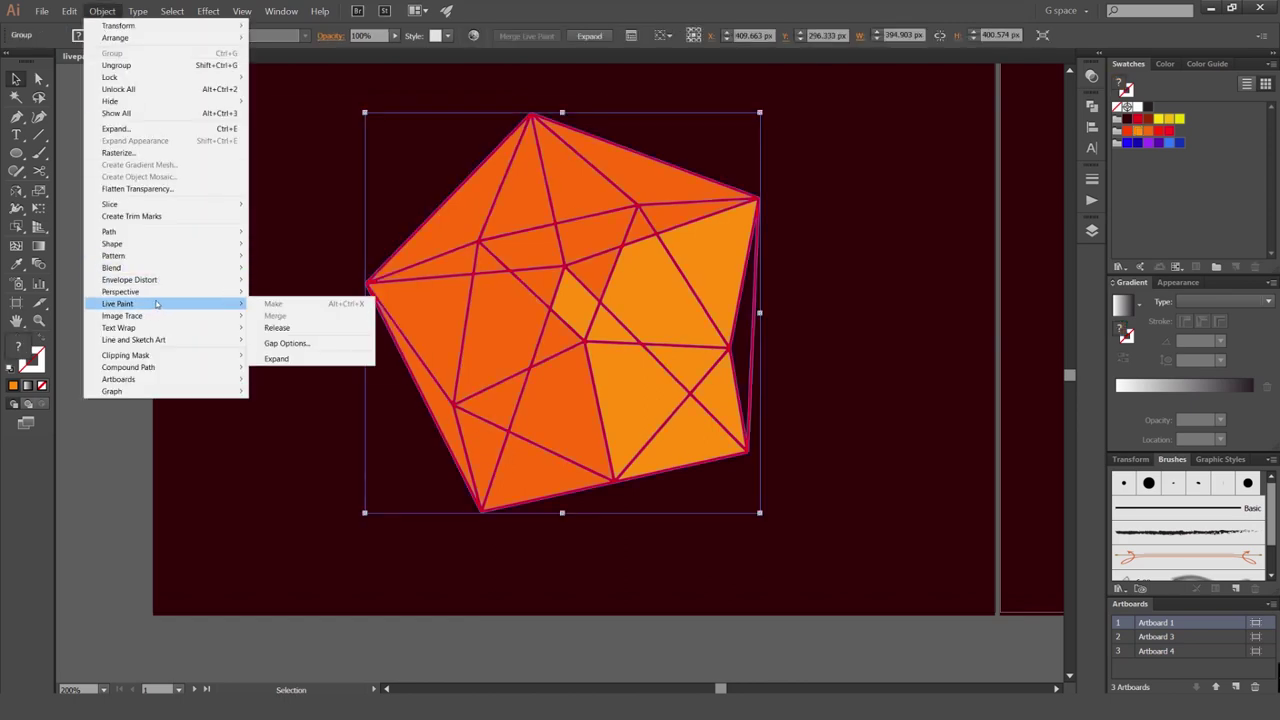
{"action": "left_click", "coordinate": [285, 327]}
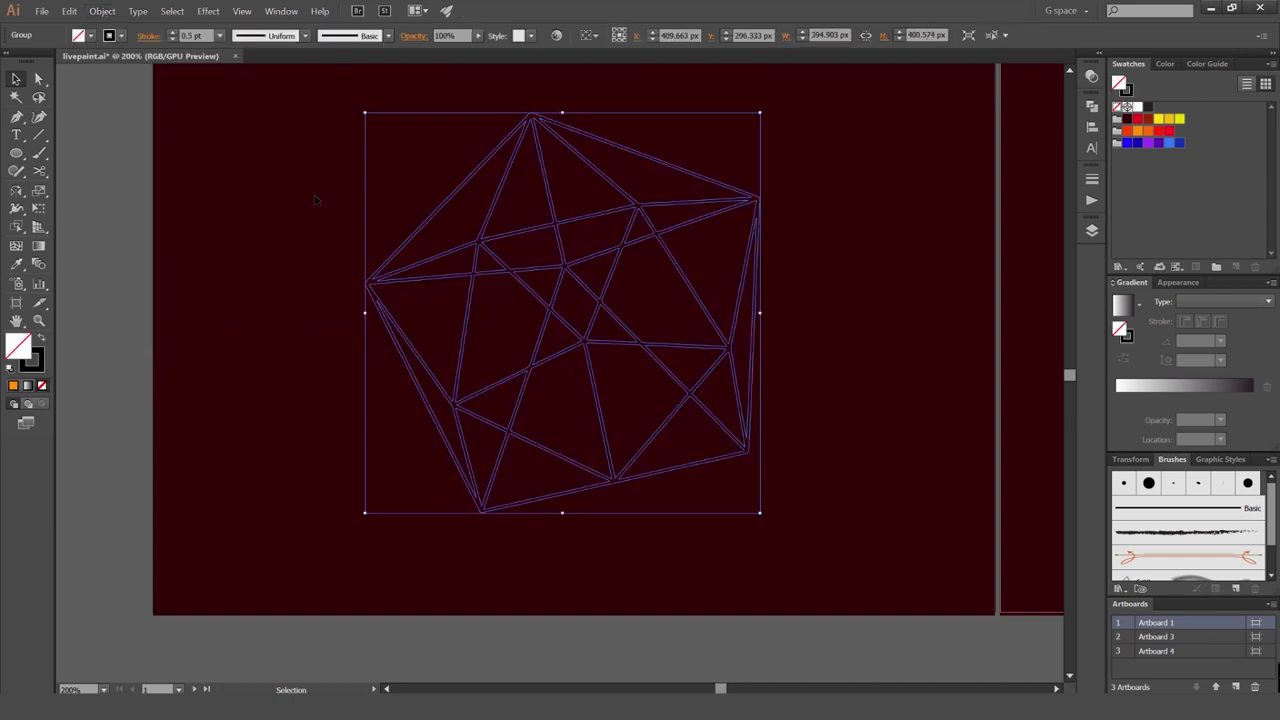
Set the stroke color of the released polyhedron paths to the dark red swatch
{"action": "scroll", "coordinate": [562, 142], "scroll_direction": "up", "scroll_amount": 1}
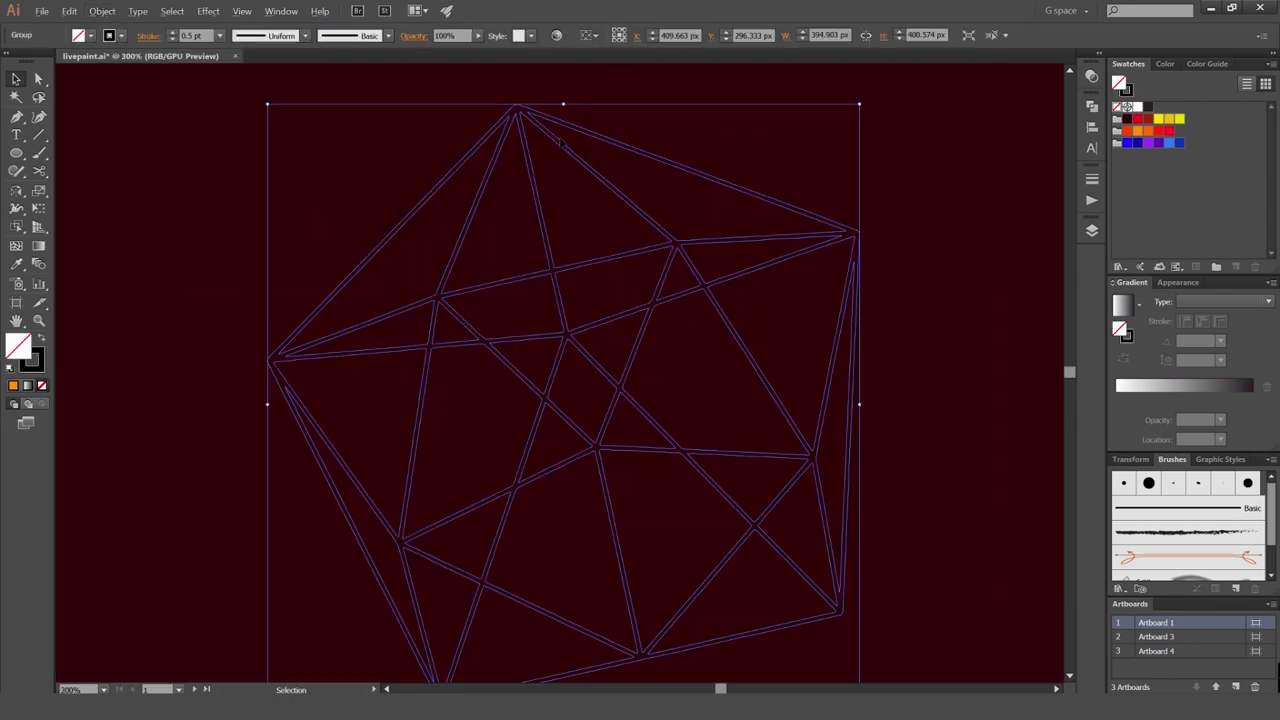
{"action": "scroll", "coordinate": [561, 143], "scroll_direction": "up", "scroll_amount": 1}
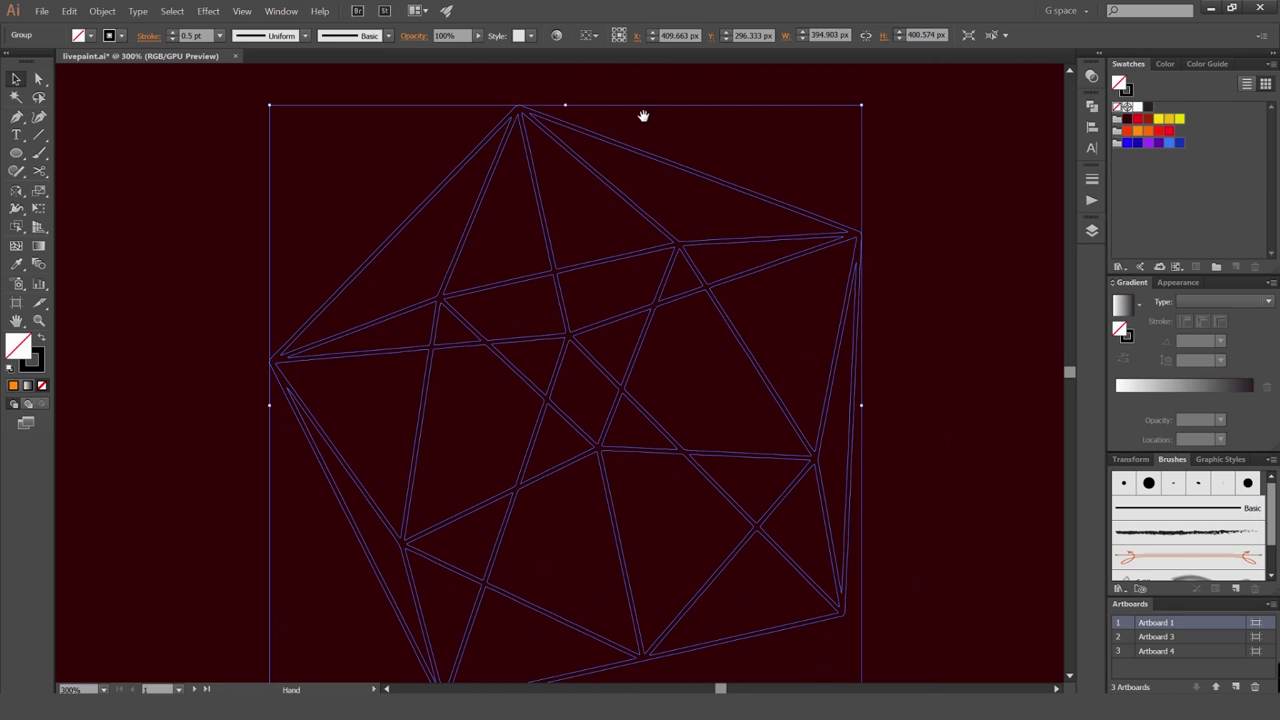
{"action": "left_click_drag", "start_coordinate": [643, 116], "coordinate": [588, 118]}
{"action": "scroll", "coordinate": [490, 147], "scroll_direction": "up", "scroll_amount": 2}
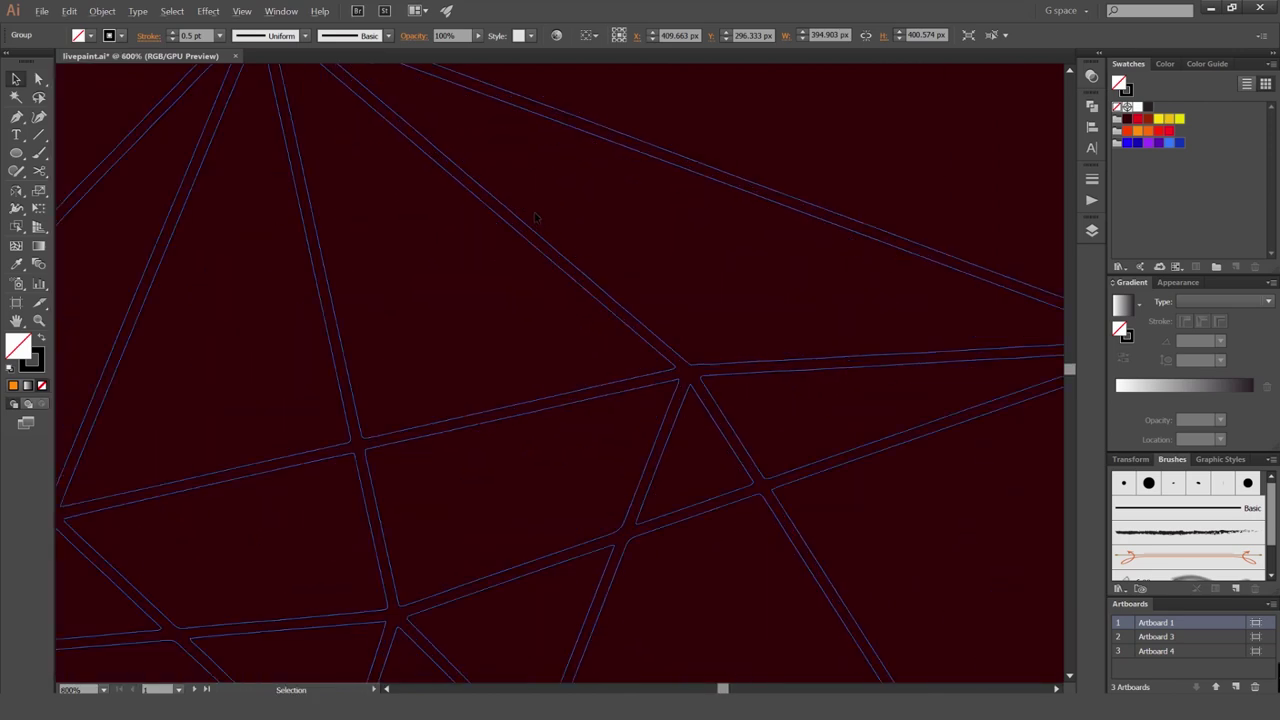
{"action": "scroll", "coordinate": [645, 214], "scroll_direction": "down", "scroll_amount": 1}
{"action": "left_click", "coordinate": [997, 129]}
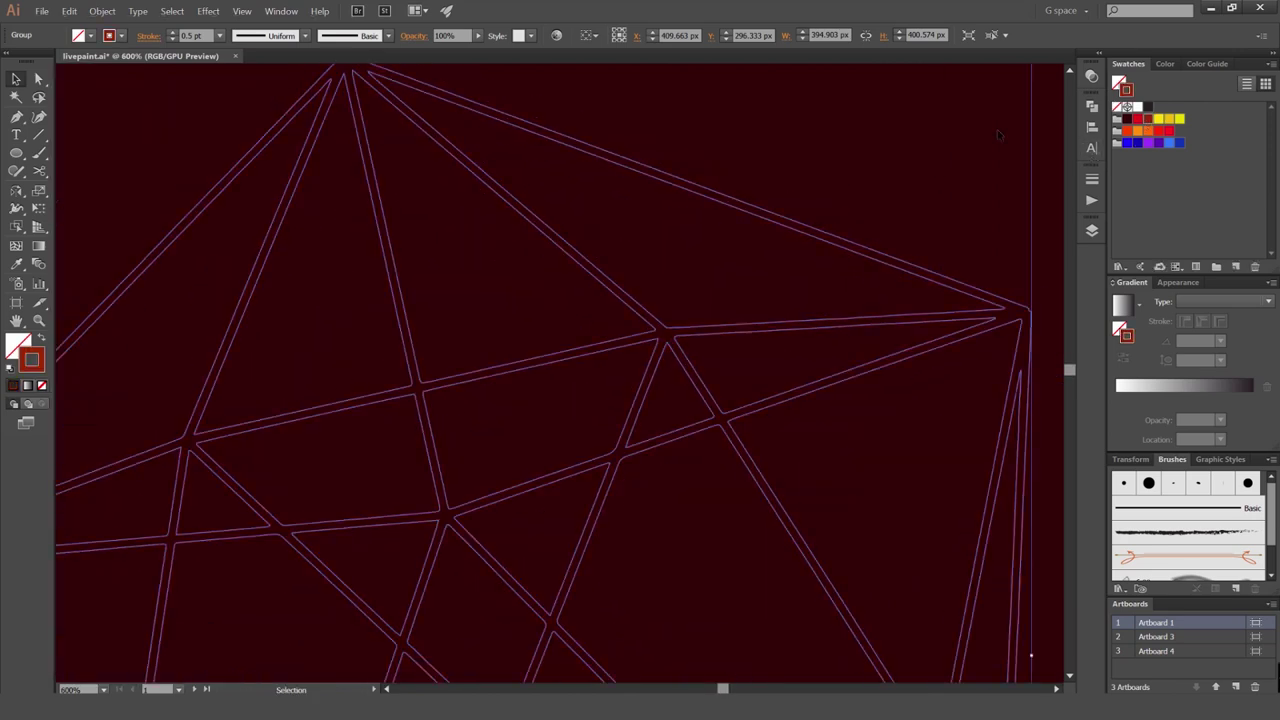
Undo the stroke recolor, the Live Paint release and the light orange recolor of the yellow and dark red faces
{"action": "scroll", "coordinate": [834, 134], "scroll_direction": "down", "scroll_amount": 7}
{"action": "scroll", "coordinate": [905, 214], "scroll_direction": "up", "scroll_amount": 3}
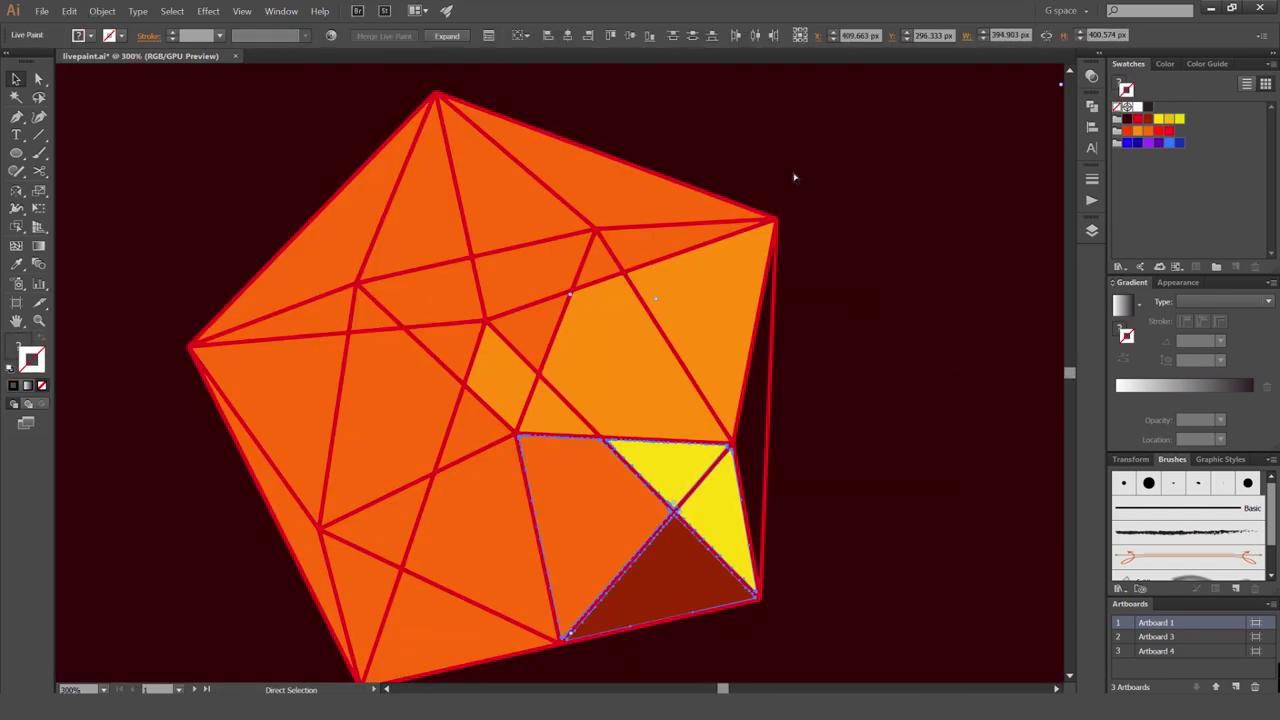
{"action": "left_click", "coordinate": [802, 177]}
Expand the orange polyhedron's Live Paint group into separate paths and deselect it
{"action": "key", "text": "v"}
{"action": "left_click", "coordinate": [518, 345]}
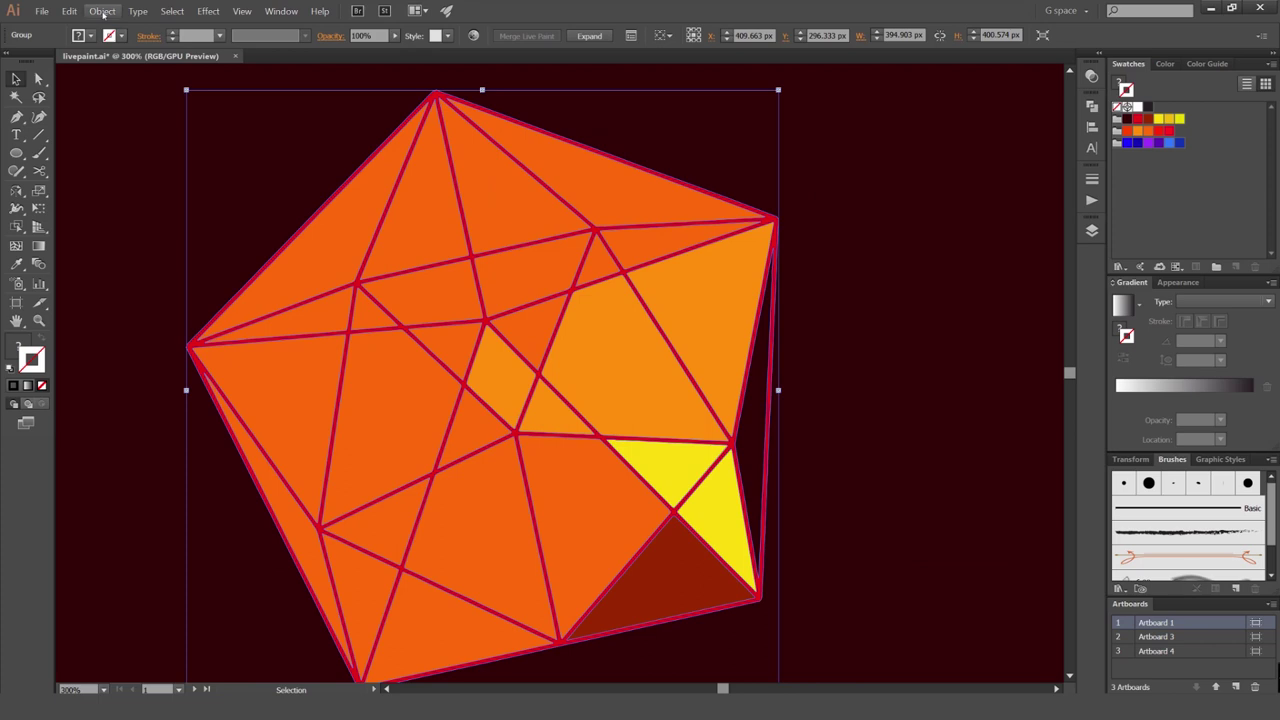
{"action": "left_click", "coordinate": [102, 11]}
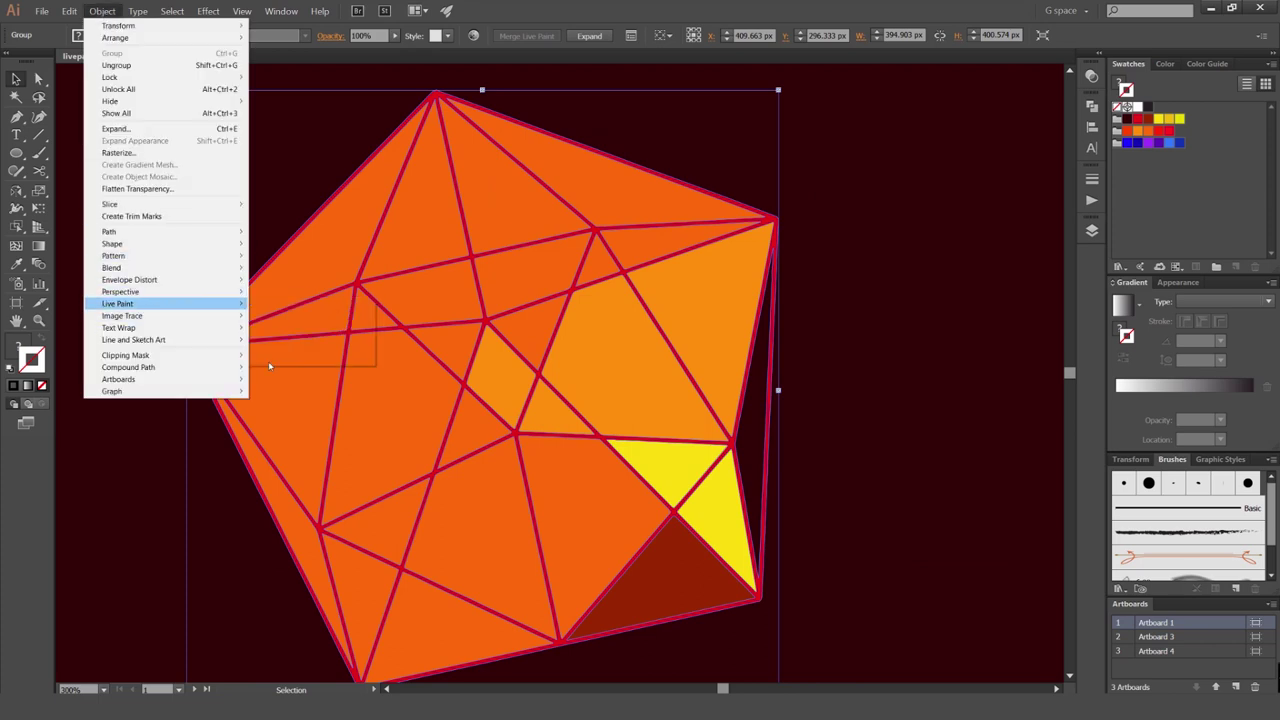
{"action": "left_click", "coordinate": [672, 150]}
{"action": "left_click", "coordinate": [672, 155]}
Move the polyhedron's upper-right orange face away from its outline with Direct Selection and undo the move
{"action": "key", "text": "a"}
{"action": "left_click_drag", "start_coordinate": [631, 195], "coordinate": [711, 212]}
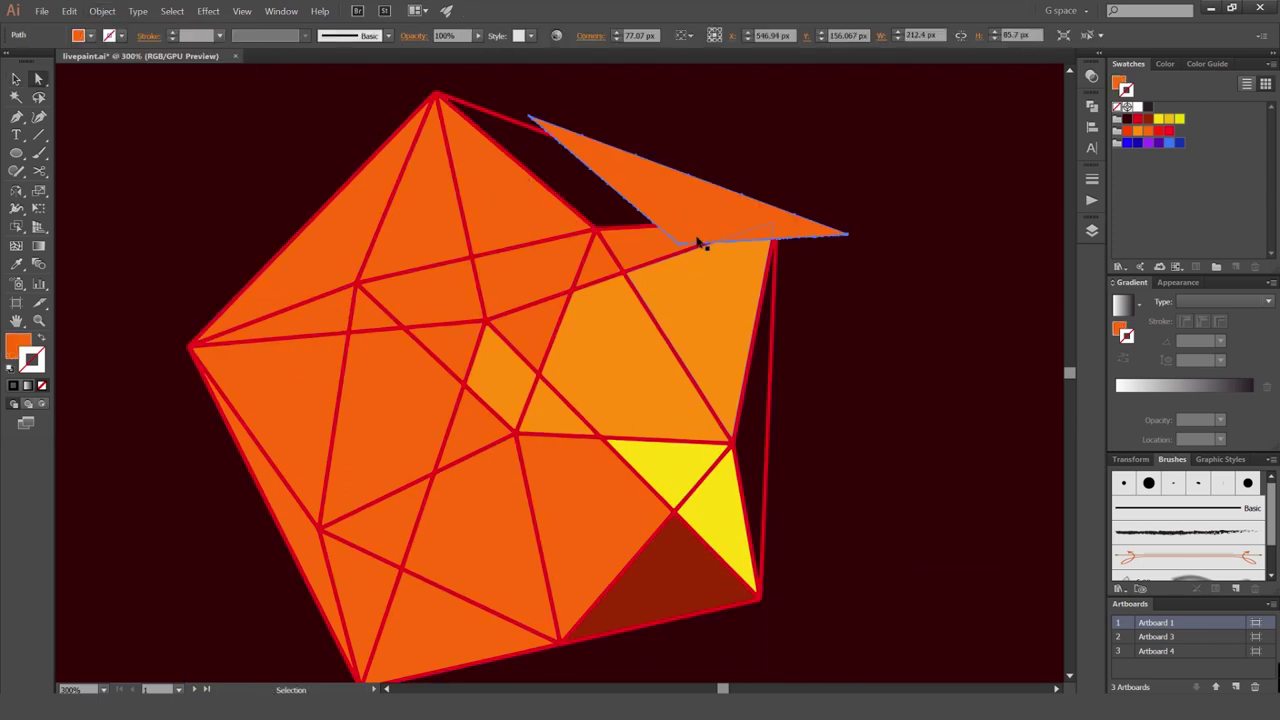
{"action": "key", "text": "ctrl+z"}
Go to Artboard 3 with the two red wireframe polyhedra
{"action": "scroll", "coordinate": [769, 144], "scroll_direction": "down", "scroll_amount": 2}
{"action": "left_click_drag", "start_coordinate": [868, 97], "coordinate": [598, 135]}
{"action": "key", "text": "v"}
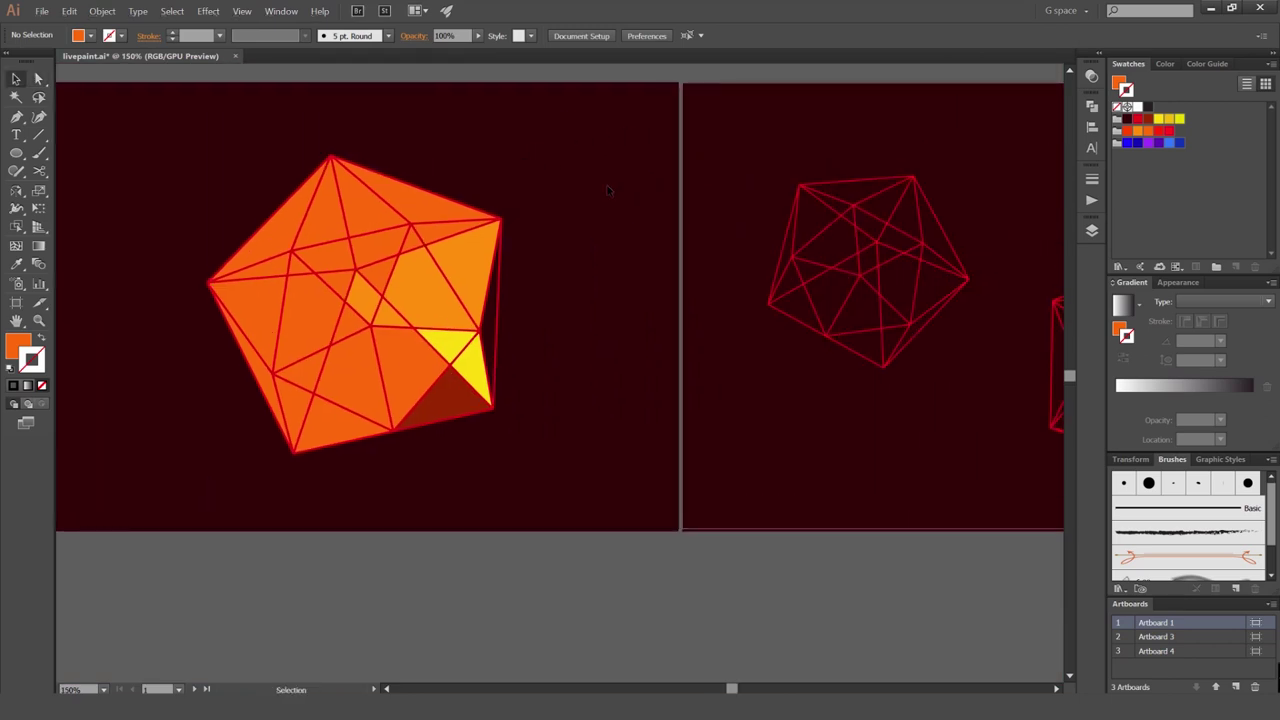
{"action": "key", "text": "shift+Page_Down"}
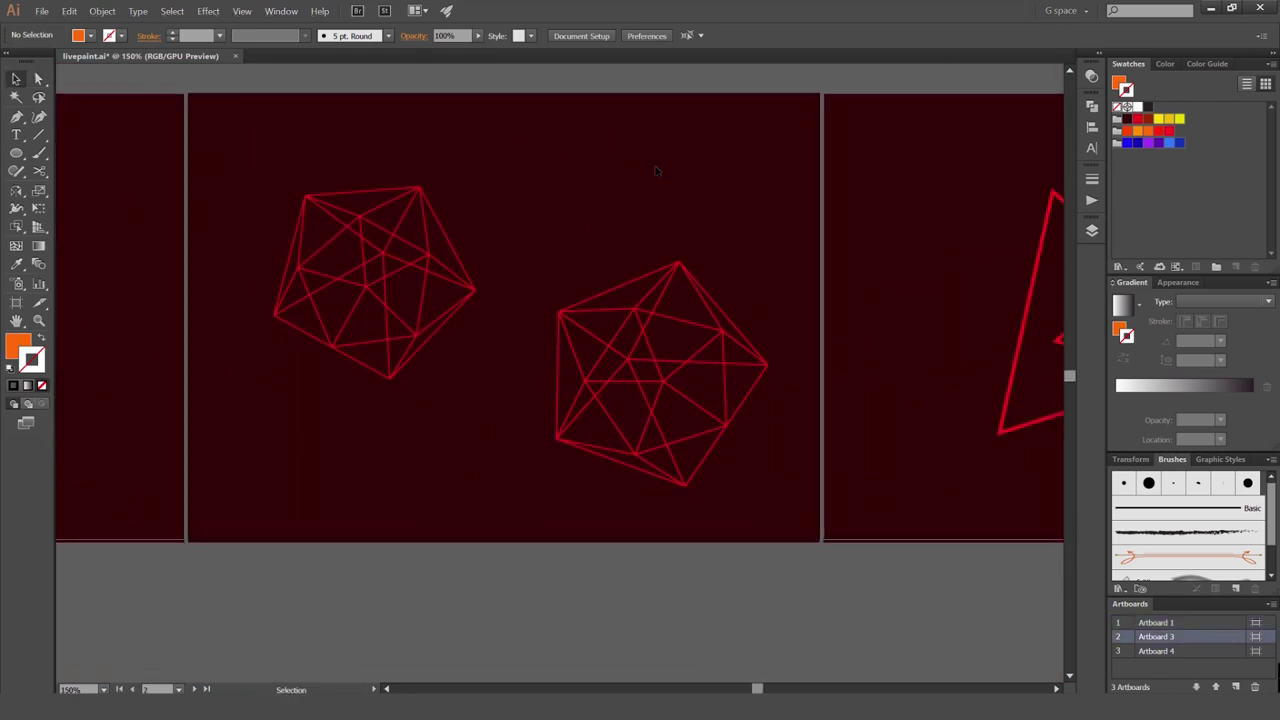
{"action": "left_click_drag", "start_coordinate": [540, 221], "coordinate": [577, 246]}
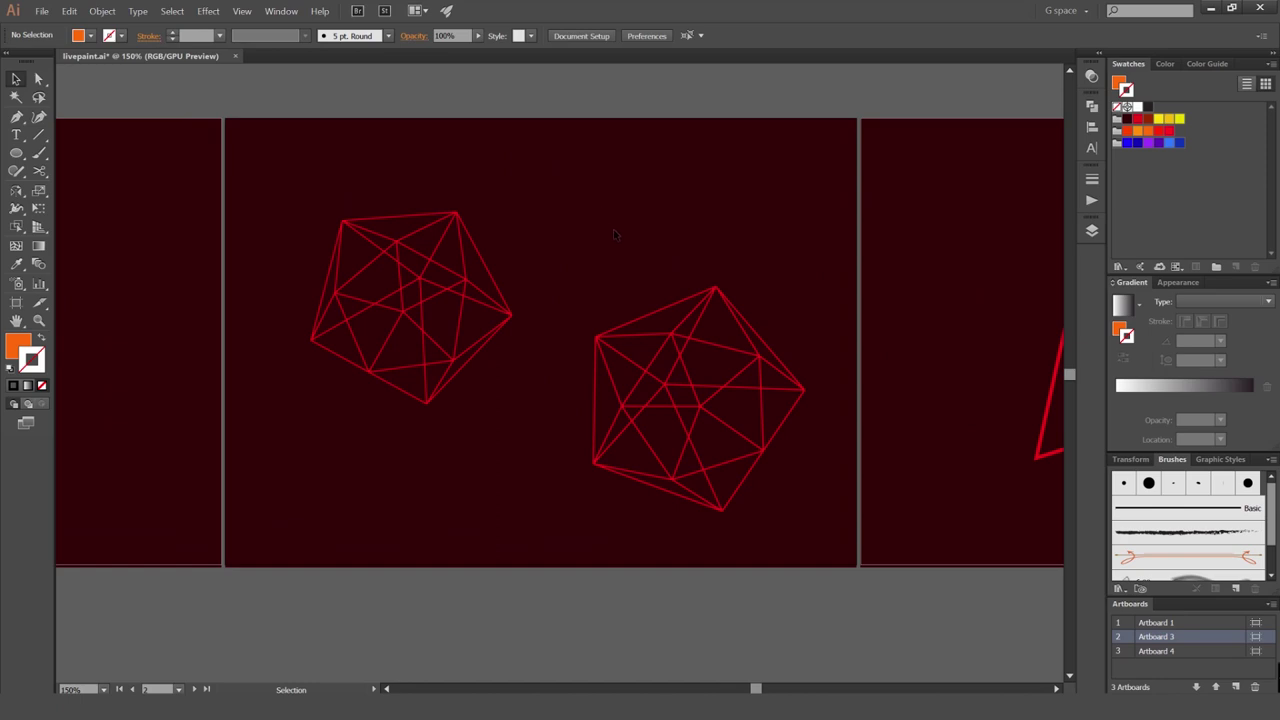
{"action": "left_click", "coordinate": [416, 290]}
{"action": "scroll", "coordinate": [416, 290], "scroll_direction": "up", "scroll_amount": 2}
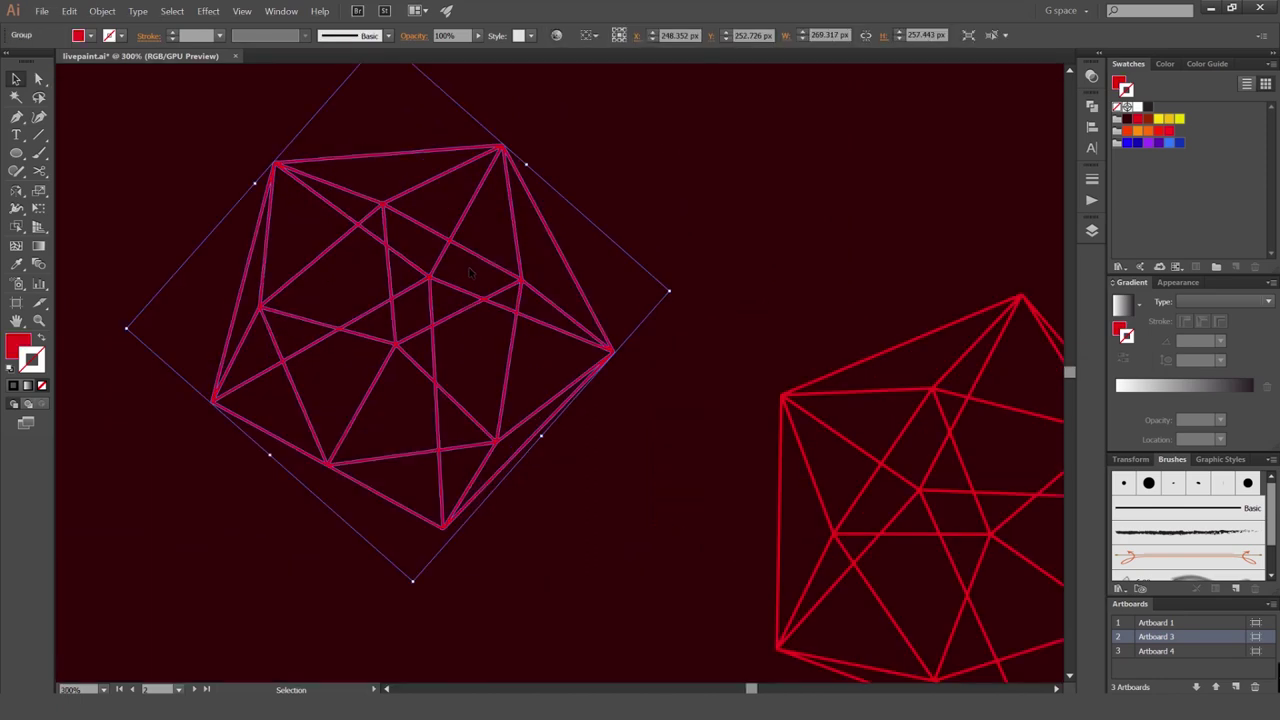
{"action": "key", "text": "k"}
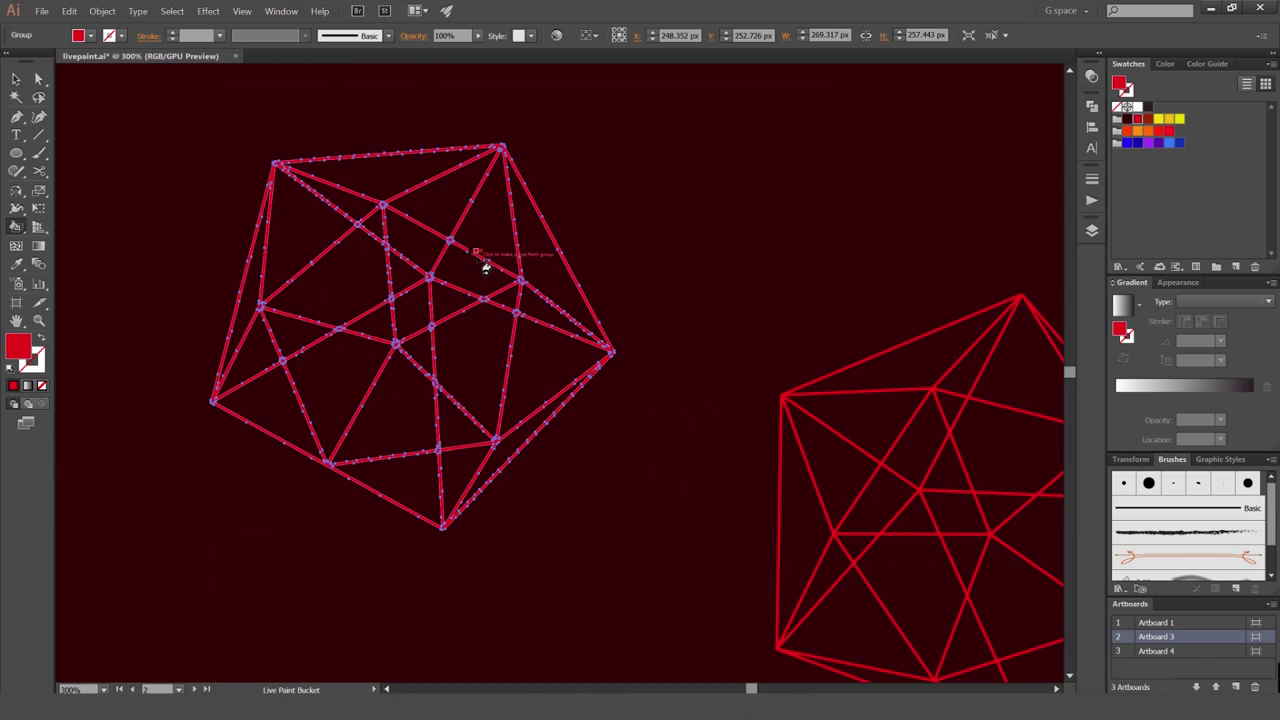
{"action": "key", "text": "v"}
{"action": "left_click", "coordinate": [674, 226]}
Make a single Live Paint group from both red wireframe polyhedra on Artboard 3
{"action": "scroll", "coordinate": [674, 226], "scroll_direction": "down", "scroll_amount": 2}
{"action": "key", "text": "space"}
{"action": "left_click_drag", "start_coordinate": [617, 203], "coordinate": [571, 203]}
{"action": "left_click_drag", "start_coordinate": [711, 173], "coordinate": [450, 398]}
{"action": "left_click", "coordinate": [102, 11]}
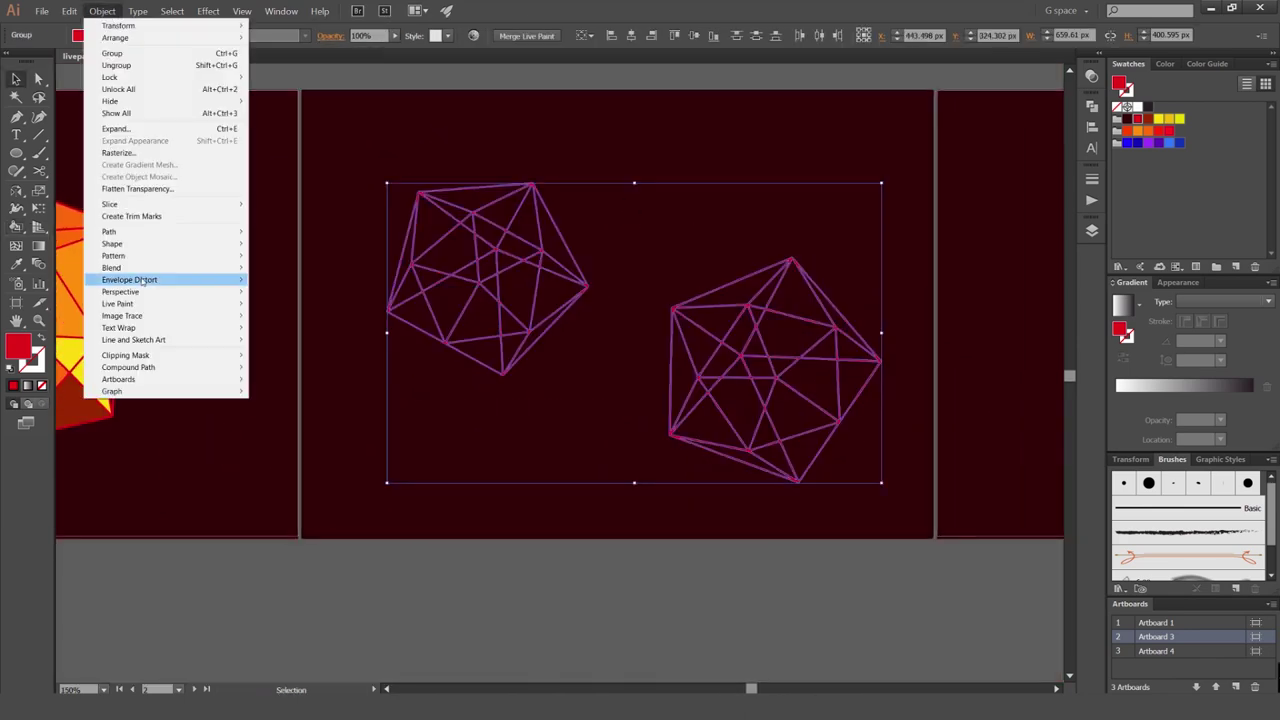
{"action": "mouse_move", "coordinate": [131, 304]}
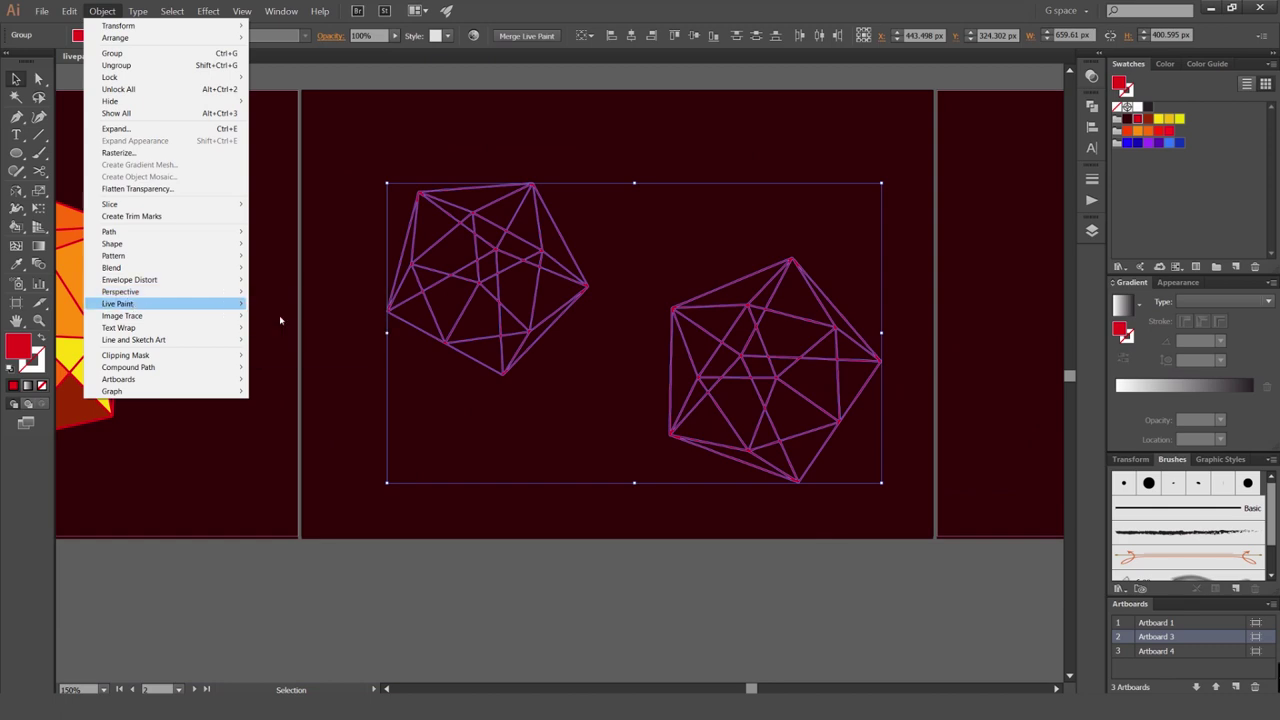
{"action": "left_click", "coordinate": [276, 306]}
{"action": "left_click", "coordinate": [441, 352]}
{"action": "left_click_drag", "start_coordinate": [712, 136], "coordinate": [441, 354]}
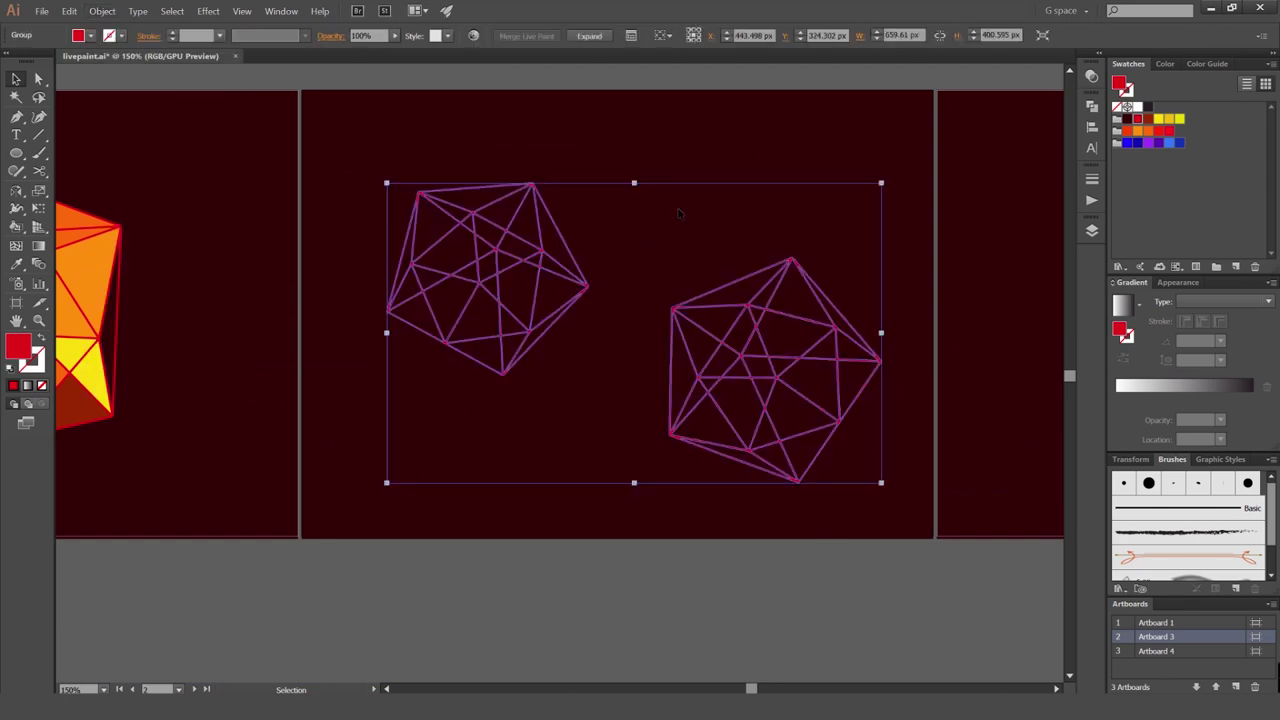
Scale the Live Paint group down to about 481 × 292 px and move it closer to the artboard's center
{"action": "scroll", "coordinate": [700, 171], "scroll_direction": "right", "scroll_amount": 1}
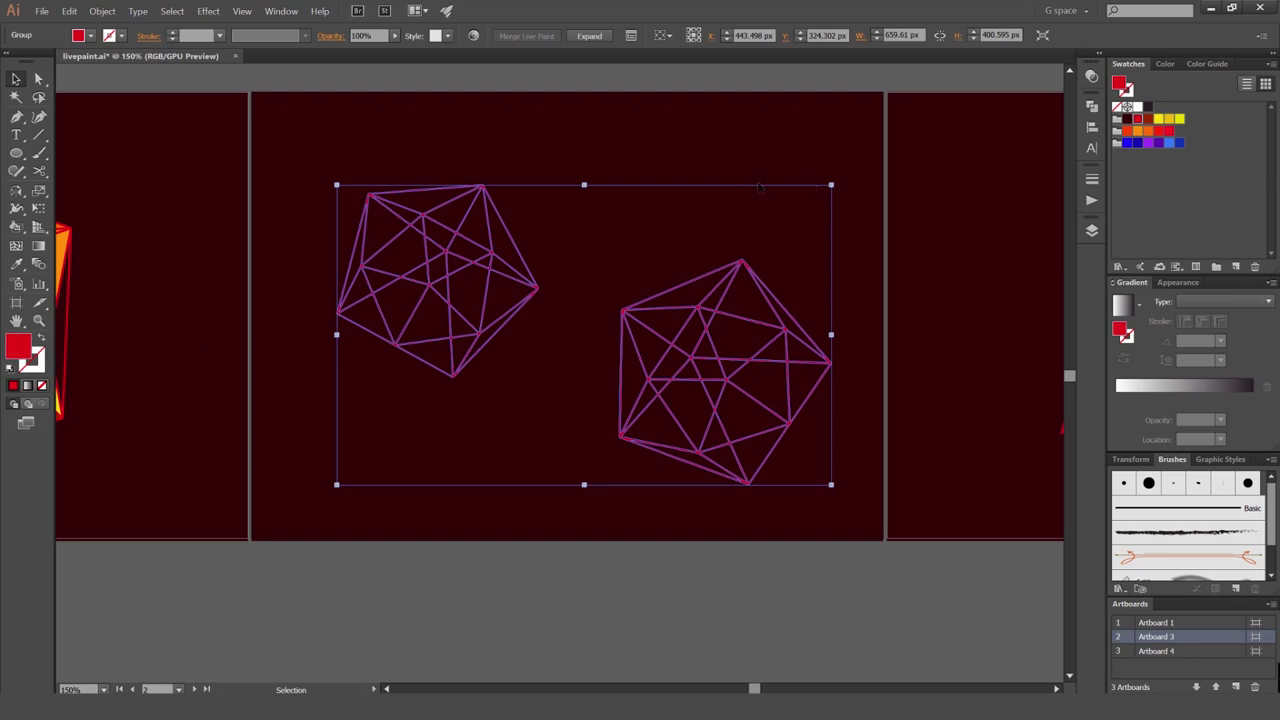
{"action": "left_click_drag", "start_coordinate": [729, 294], "coordinate": [714, 326]}
{"action": "scroll", "coordinate": [692, 467], "scroll_direction": "down", "scroll_amount": 2}
{"action": "scroll", "coordinate": [692, 362], "scroll_direction": "up", "scroll_amount": 2}
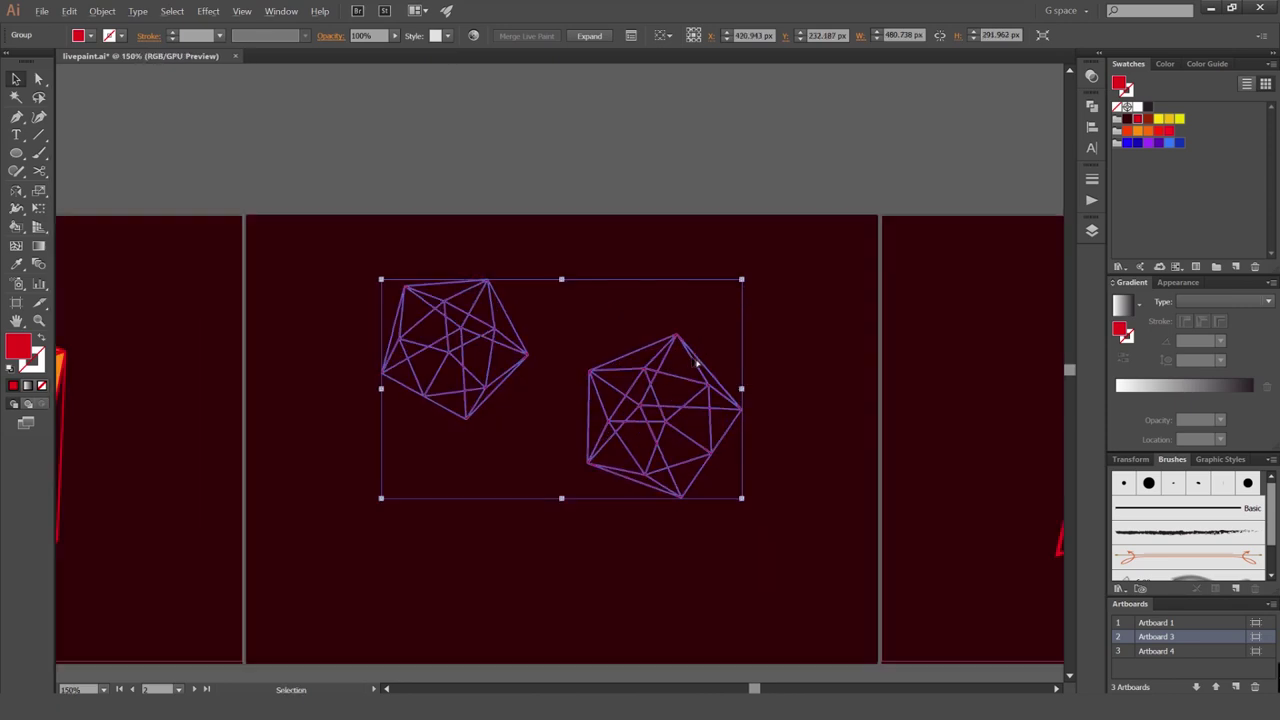
{"action": "left_click_drag", "start_coordinate": [675, 384], "coordinate": [685, 433]}
Fill three faces of the lower-right polyhedron with red, dark red and yellow using the Live Paint Bucket
{"action": "key", "text": "k"}
{"action": "left_click", "coordinate": [687, 438]}
{"action": "key", "text": "Right"}
{"action": "left_click", "coordinate": [642, 496]}
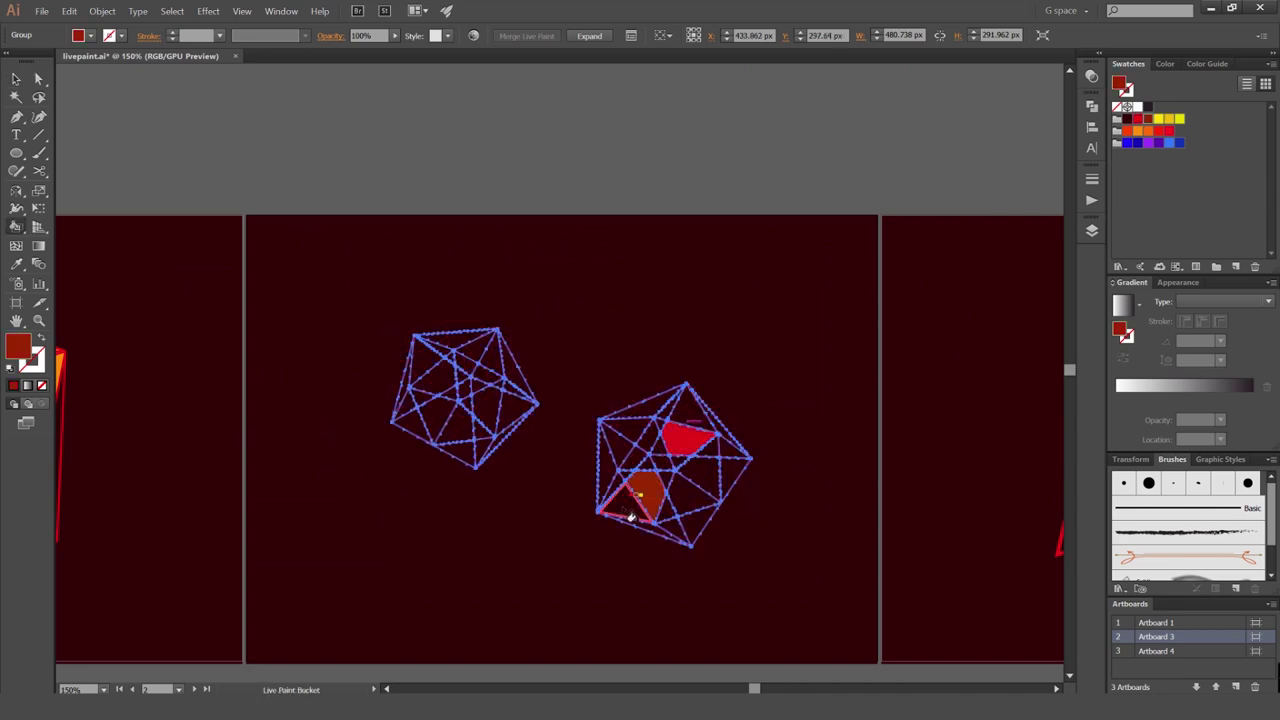
{"action": "key", "text": "Right"}
{"action": "left_click", "coordinate": [625, 507]}
Fill faces of the upper-left polyhedron with bright yellow, dark red and orange, choosing successive swatches
{"action": "key", "text": "Right"}
{"action": "left_click", "coordinate": [486, 406]}
{"action": "key", "text": "Right"}
{"action": "left_click", "coordinate": [435, 380]}
{"action": "key", "text": "Right"}
{"action": "left_click", "coordinate": [490, 406]}
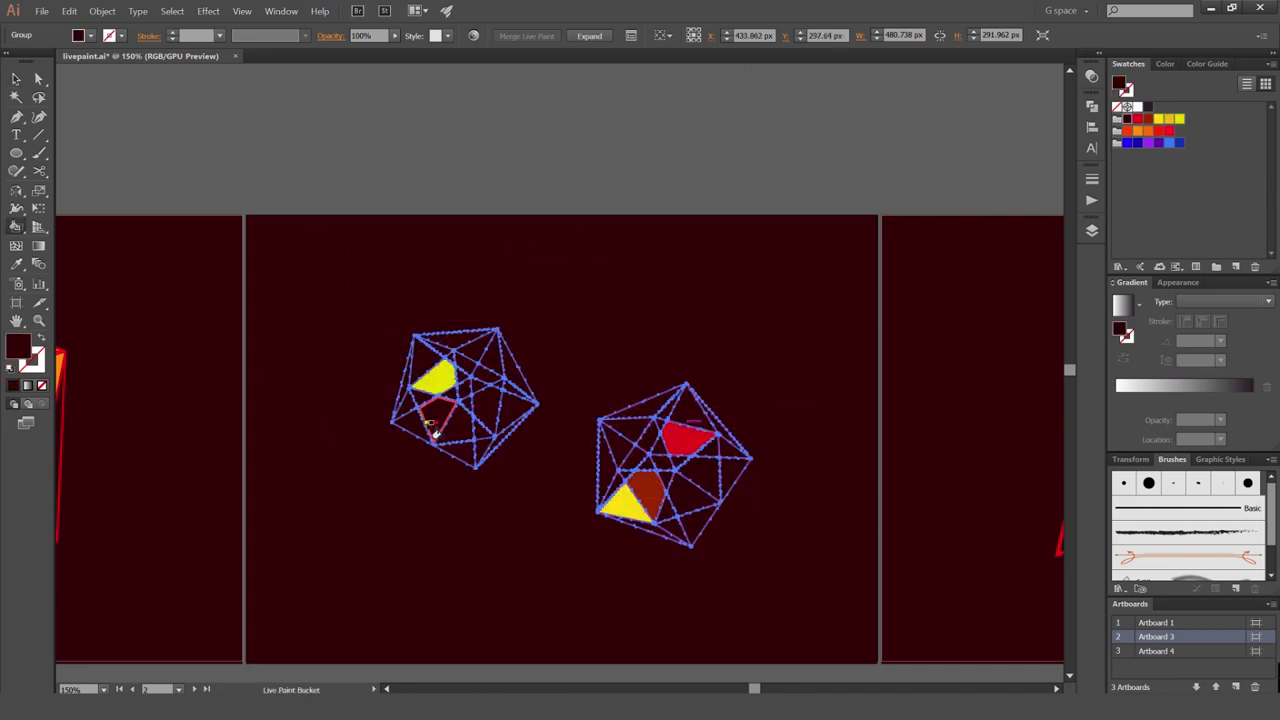
{"action": "key", "text": "Right"}
{"action": "key", "text": "Right"}
{"action": "left_click", "coordinate": [467, 391]}
{"action": "key", "text": "Down"}
{"action": "left_click", "coordinate": [482, 431]}
Fill several remaining faces across both polyhedra with dark blue
{"action": "key", "text": "Right"}
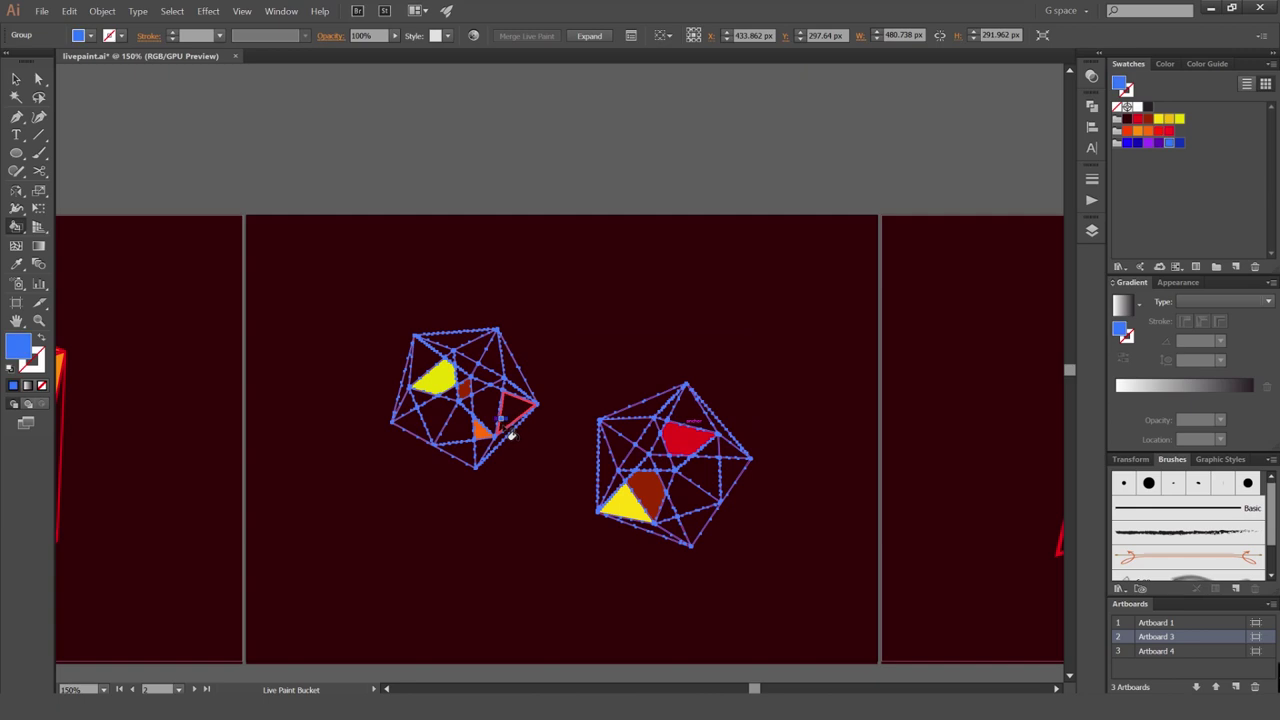
{"action": "key", "text": "Right"}
{"action": "left_click", "coordinate": [461, 452]}
{"action": "mouse_move", "coordinate": [434, 415]}
{"action": "left_mouse_down"}
{"action": "mouse_move", "coordinate": [460, 424]}
{"action": "mouse_move", "coordinate": [514, 408]}
{"action": "left_mouse_up"}
{"action": "left_click_drag", "start_coordinate": [493, 356], "coordinate": [470, 350]}
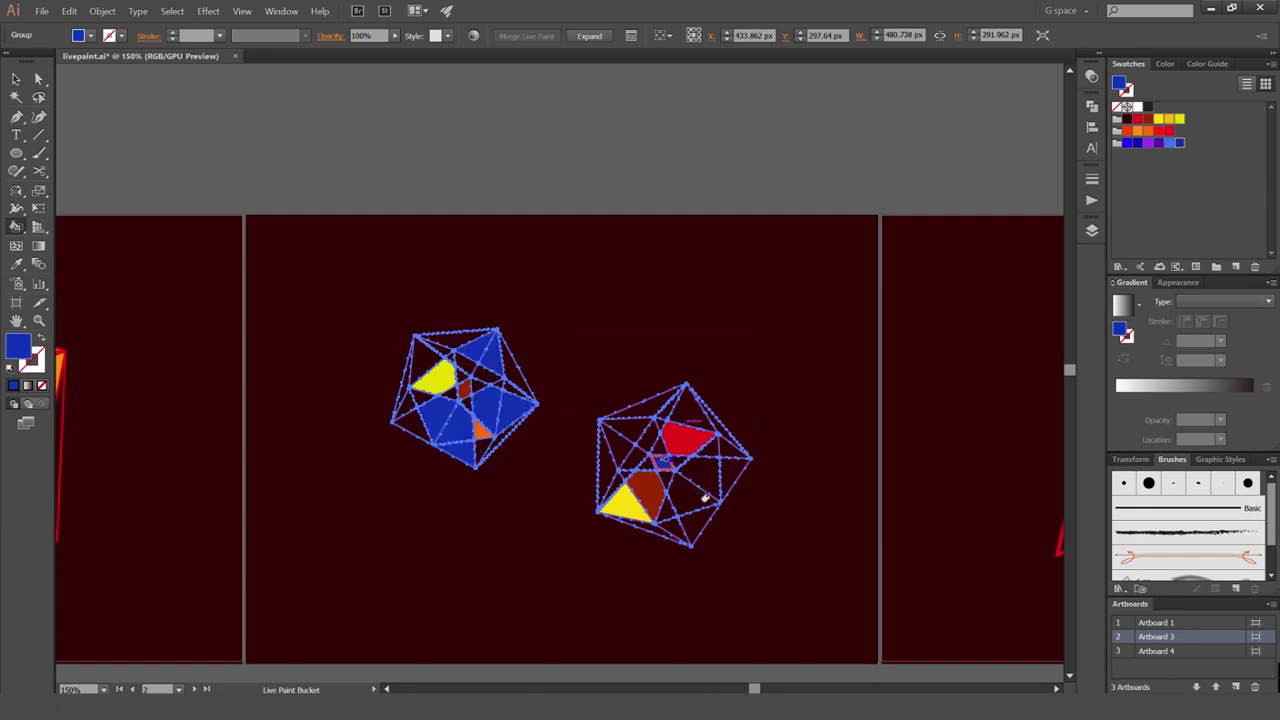
{"action": "mouse_move", "coordinate": [705, 497]}
{"action": "left_mouse_down"}
{"action": "mouse_move", "coordinate": [630, 420]}
{"action": "mouse_move", "coordinate": [655, 450]}
{"action": "mouse_move", "coordinate": [657, 428]}
{"action": "left_mouse_up"}
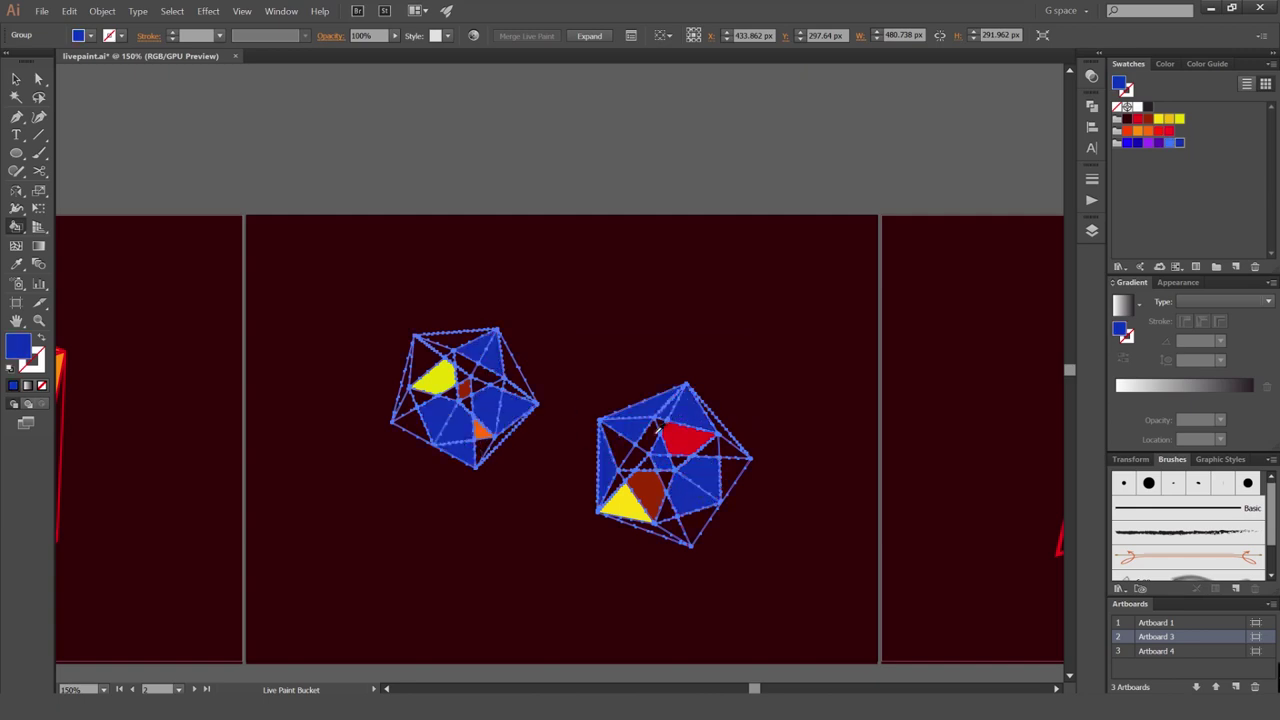
Select all the artwork and release the Live Paint group containing both polyhedra
{"action": "key", "text": "v"}
{"action": "key", "text": "ctrl+equal"}
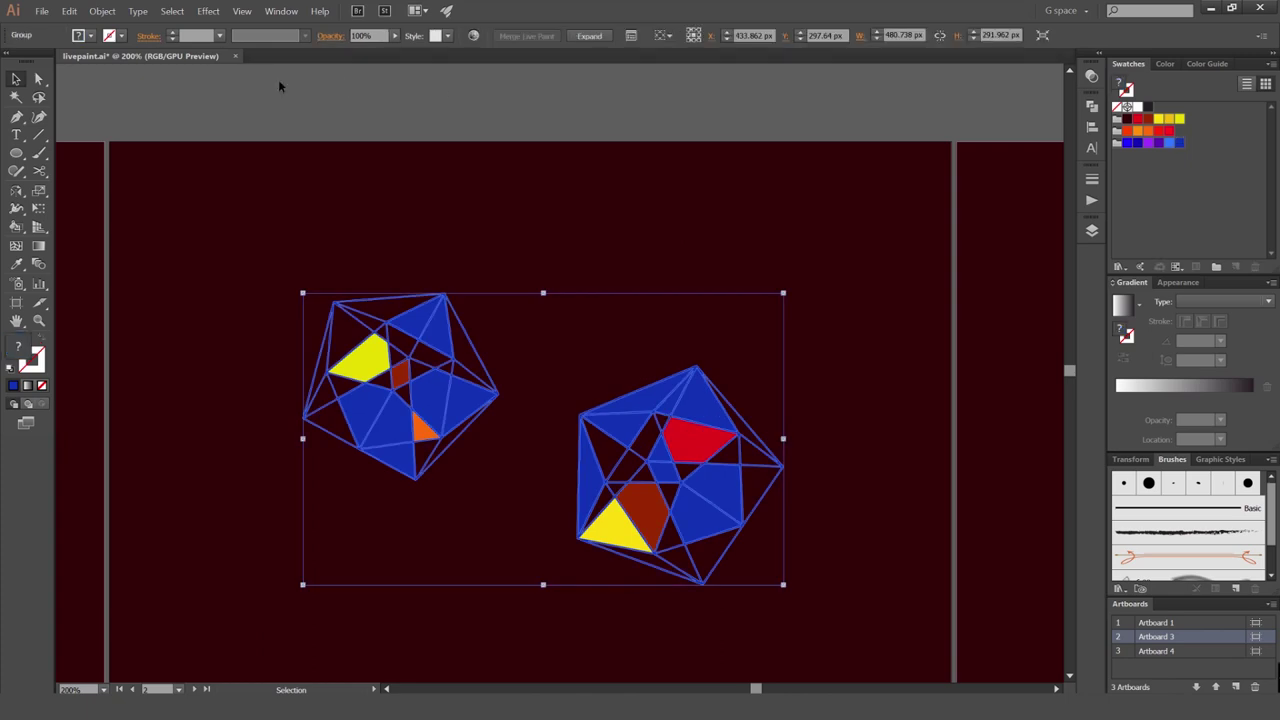
{"action": "left_click", "coordinate": [390, 157]}
{"action": "key", "text": "ctrl+a"}
{"action": "left_click", "coordinate": [102, 11]}
{"action": "mouse_move", "coordinate": [177, 305]}
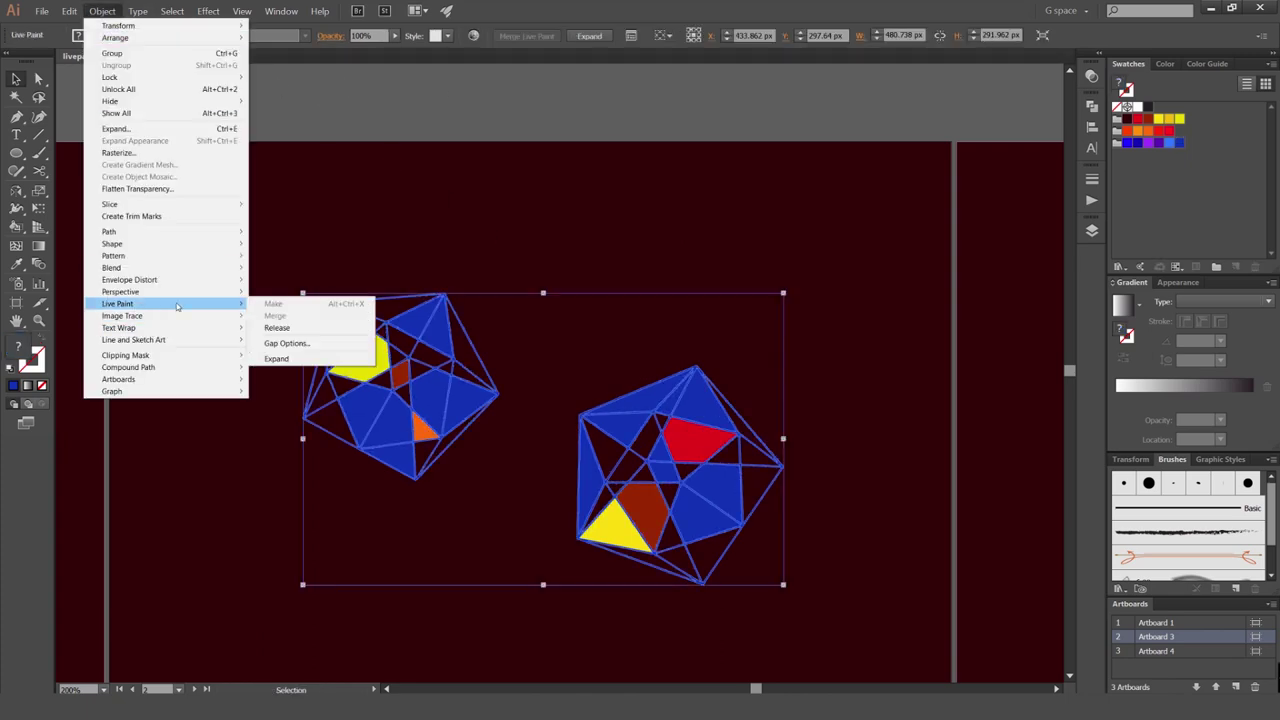
{"action": "left_click", "coordinate": [314, 327]}
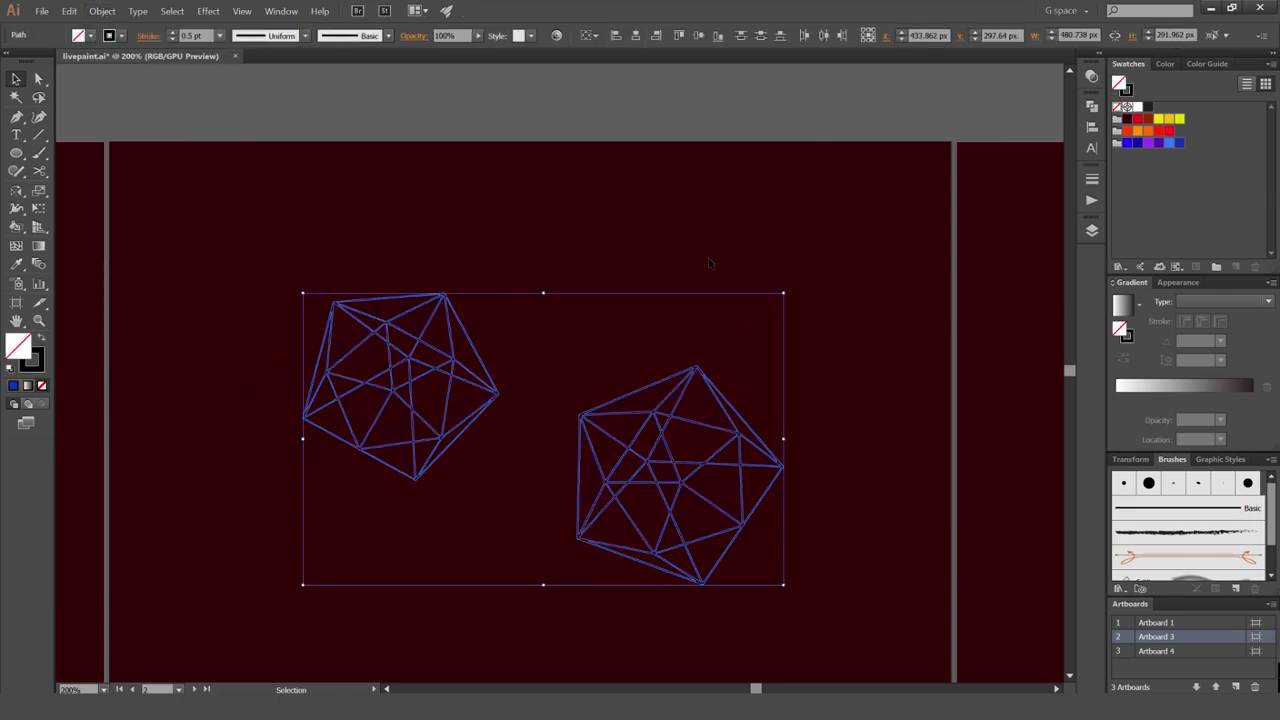
Deselect the released polyhedra and examine the gaps in the two overlapping red triangles on Artboard 4
{"action": "left_click", "coordinate": [727, 232]}
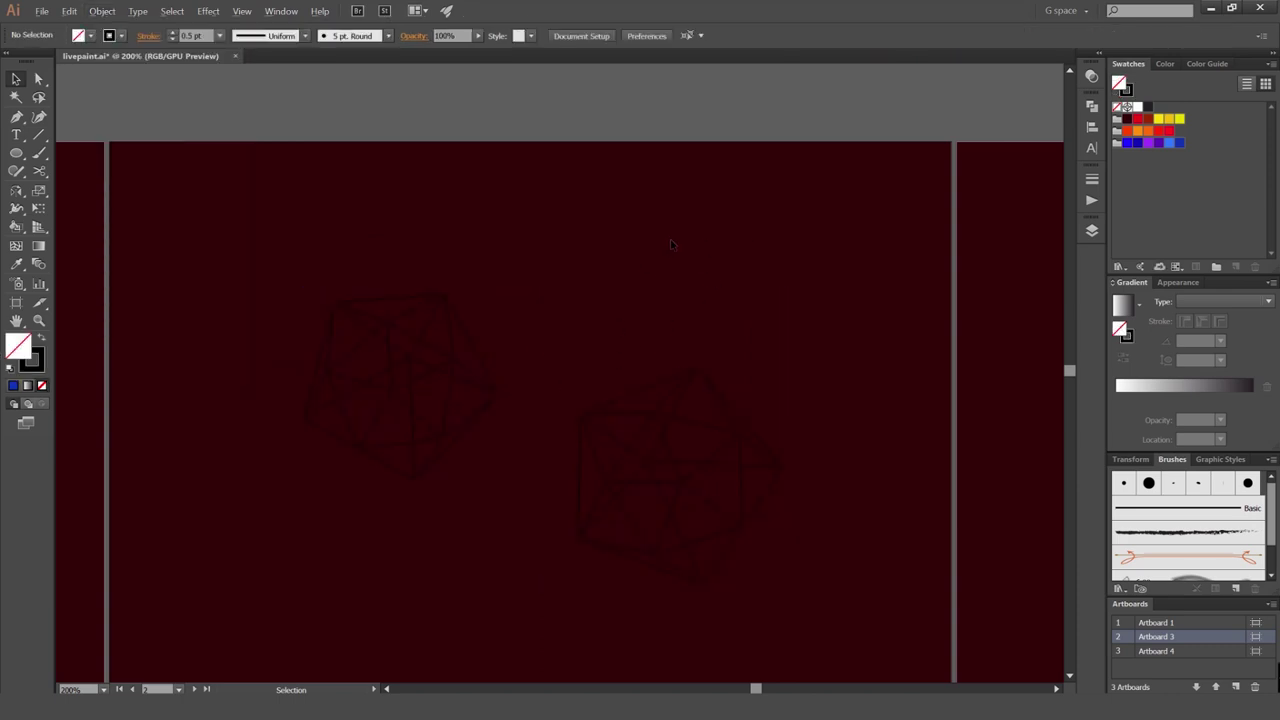
{"action": "scroll", "coordinate": [672, 244], "scroll_direction": "down", "scroll_amount": 1}
{"action": "left_click_drag", "start_coordinate": [672, 244], "coordinate": [439, 234]}
{"action": "left_click_drag", "start_coordinate": [838, 222], "coordinate": [473, 222]}
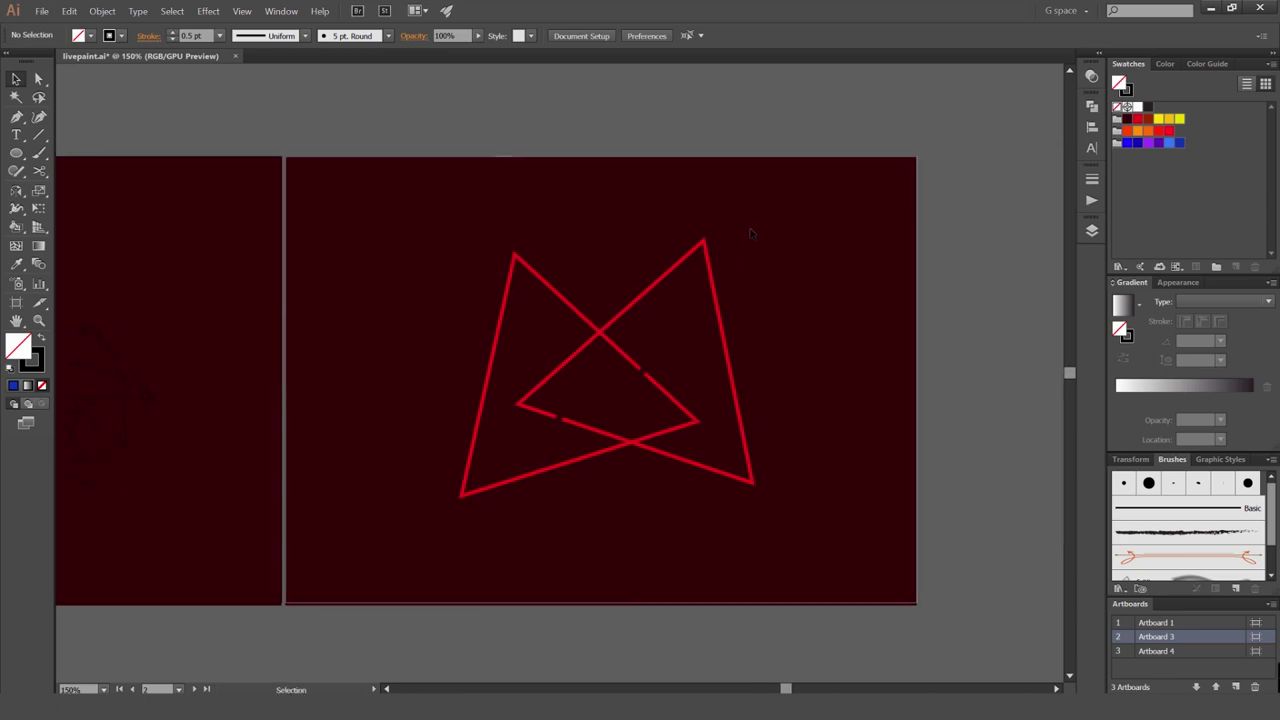
{"action": "left_click_drag", "start_coordinate": [797, 274], "coordinate": [792, 126]}
{"action": "scroll", "coordinate": [711, 200], "scroll_direction": "up", "scroll_amount": 2}
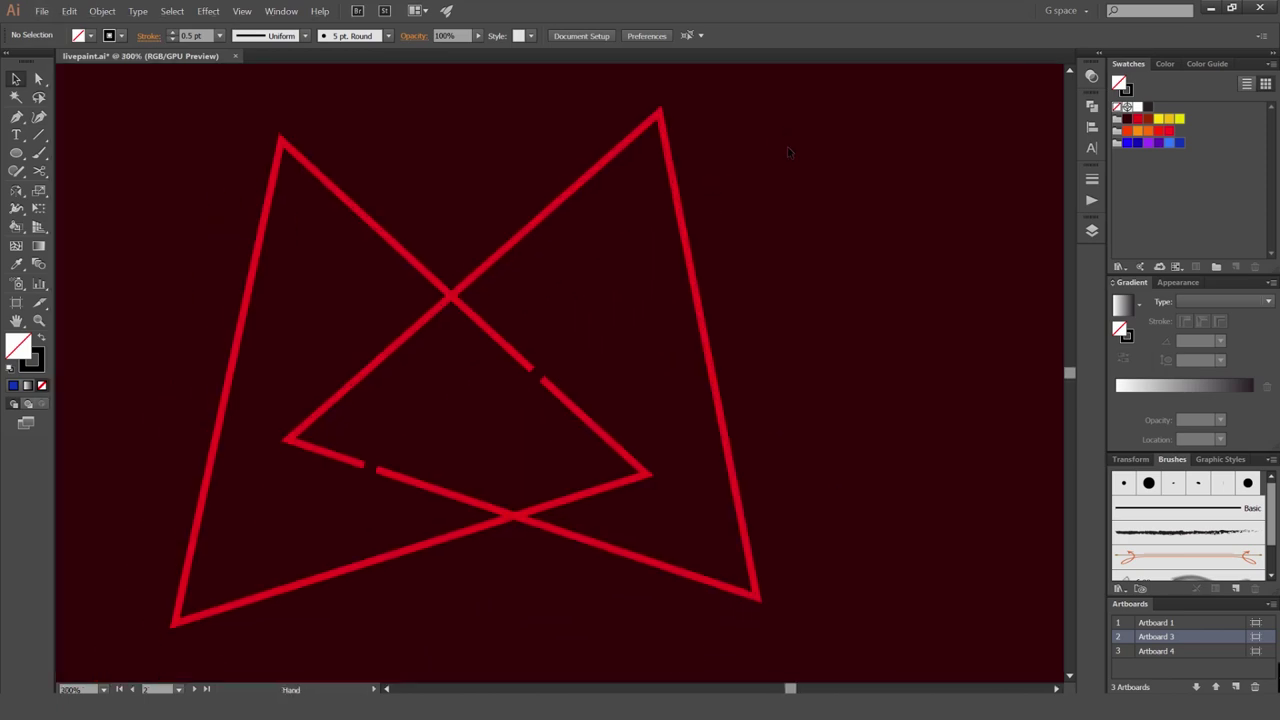
{"action": "scroll", "coordinate": [789, 152], "scroll_direction": "down", "scroll_amount": 1}
{"action": "left_click", "coordinate": [600, 234]}
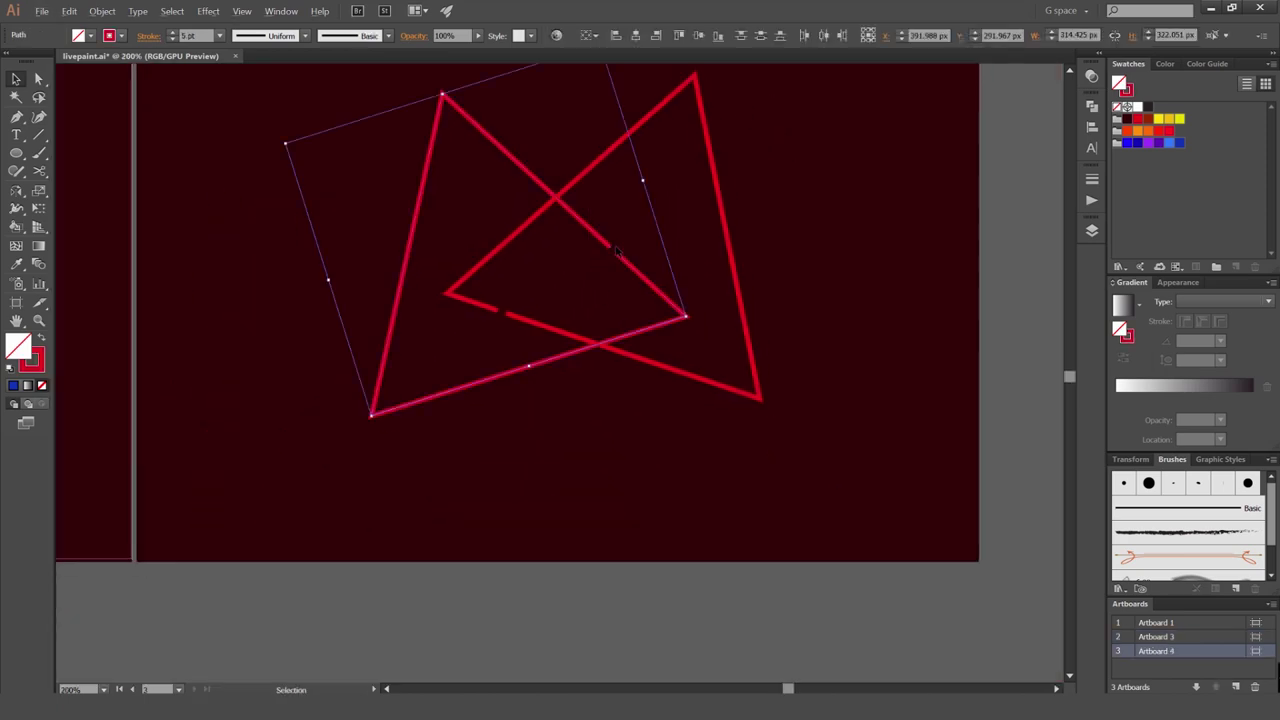
{"action": "scroll", "coordinate": [600, 232], "scroll_direction": "up", "scroll_amount": 3}
{"action": "left_click_drag", "start_coordinate": [502, 264], "coordinate": [666, 282]}
{"action": "left_click", "coordinate": [509, 278]}
{"action": "scroll", "coordinate": [637, 216], "scroll_direction": "down", "scroll_amount": 2}
{"action": "scroll", "coordinate": [650, 214], "scroll_direction": "up", "scroll_amount": 1}
{"action": "scroll", "coordinate": [689, 220], "scroll_direction": "down", "scroll_amount": 1}
Select both overlapping red triangles and make them into one Live Paint group
{"action": "left_click", "coordinate": [774, 178]}
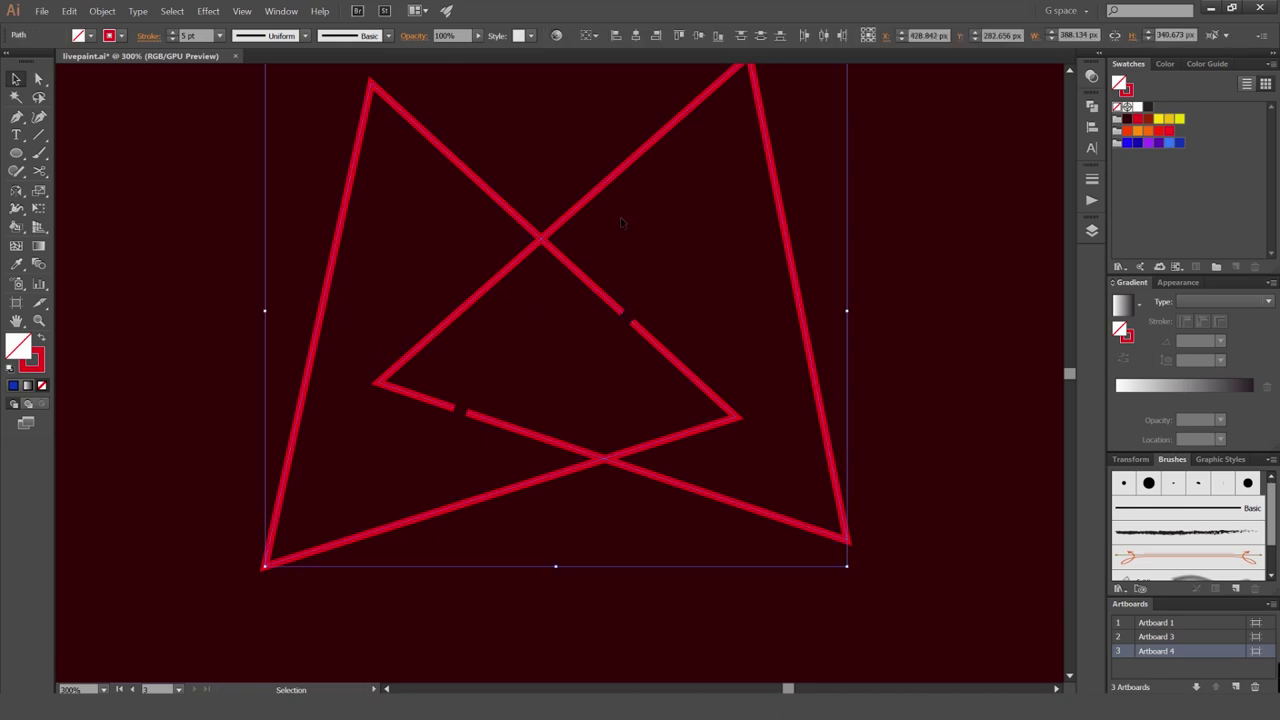
{"action": "left_click_drag", "start_coordinate": [695, 162], "coordinate": [728, 170]}
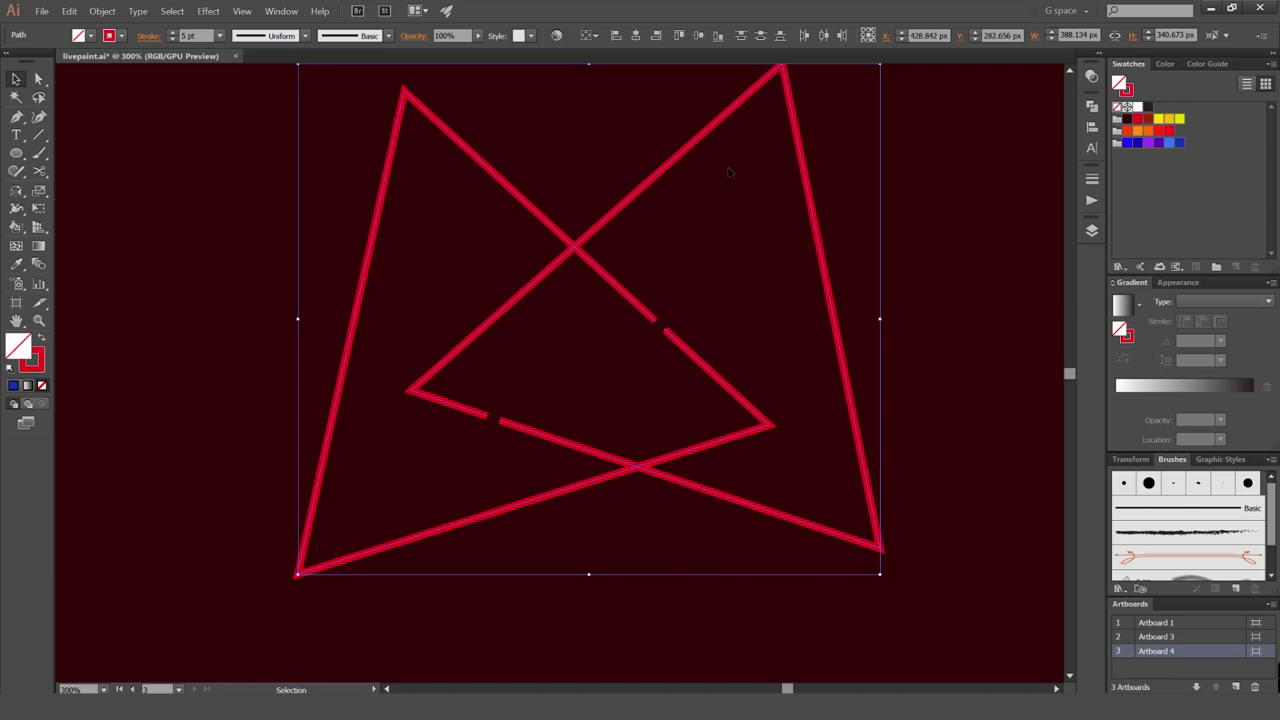
{"action": "left_click", "coordinate": [106, 14]}
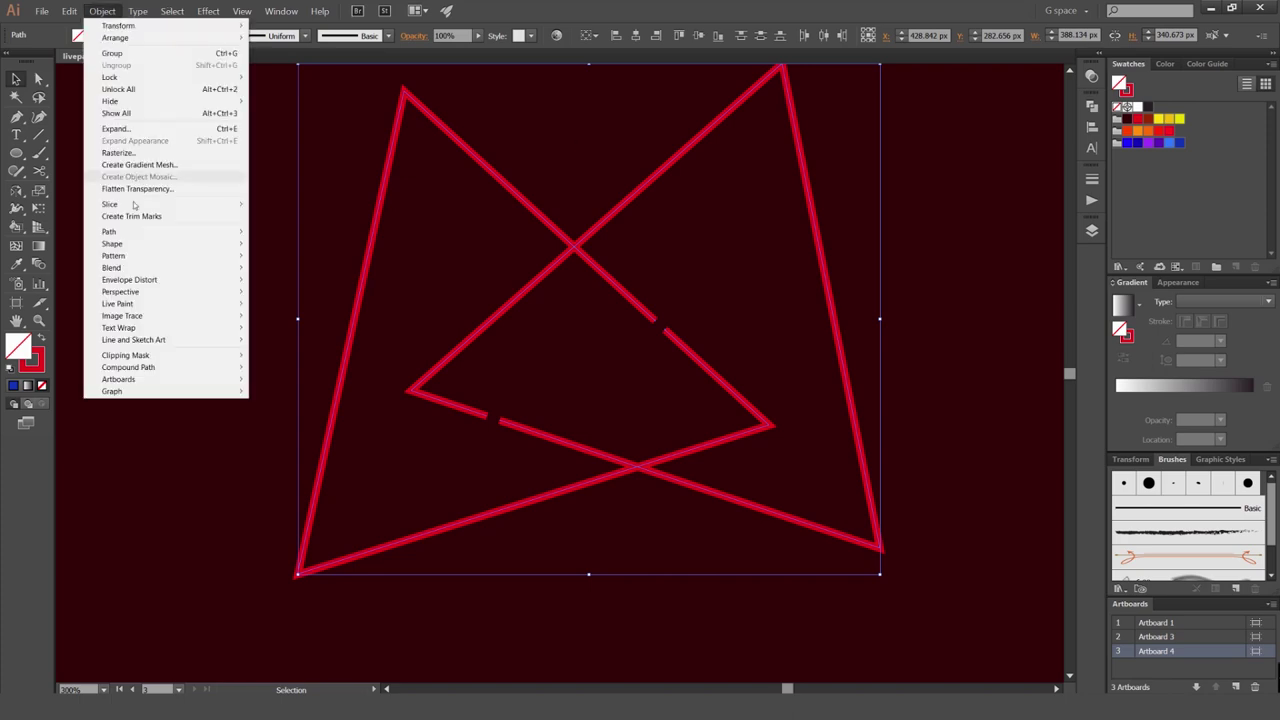
{"action": "mouse_move", "coordinate": [121, 294]}
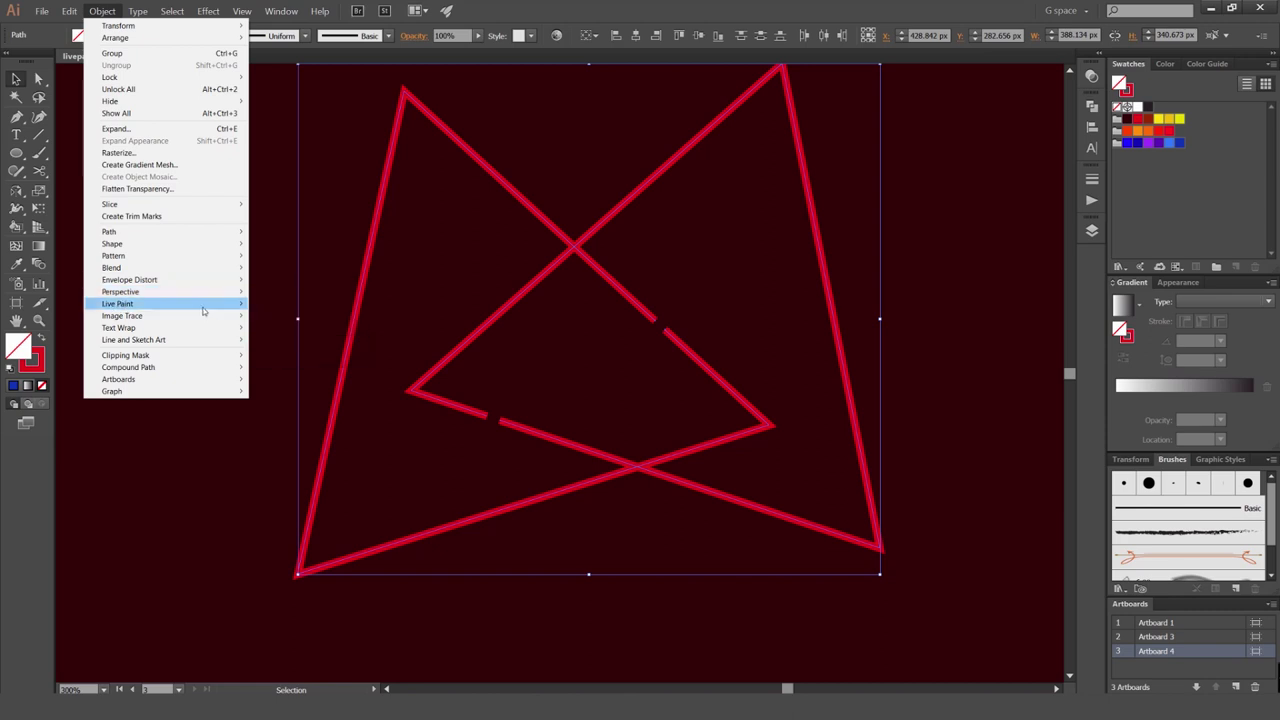
{"action": "left_click", "coordinate": [285, 304]}
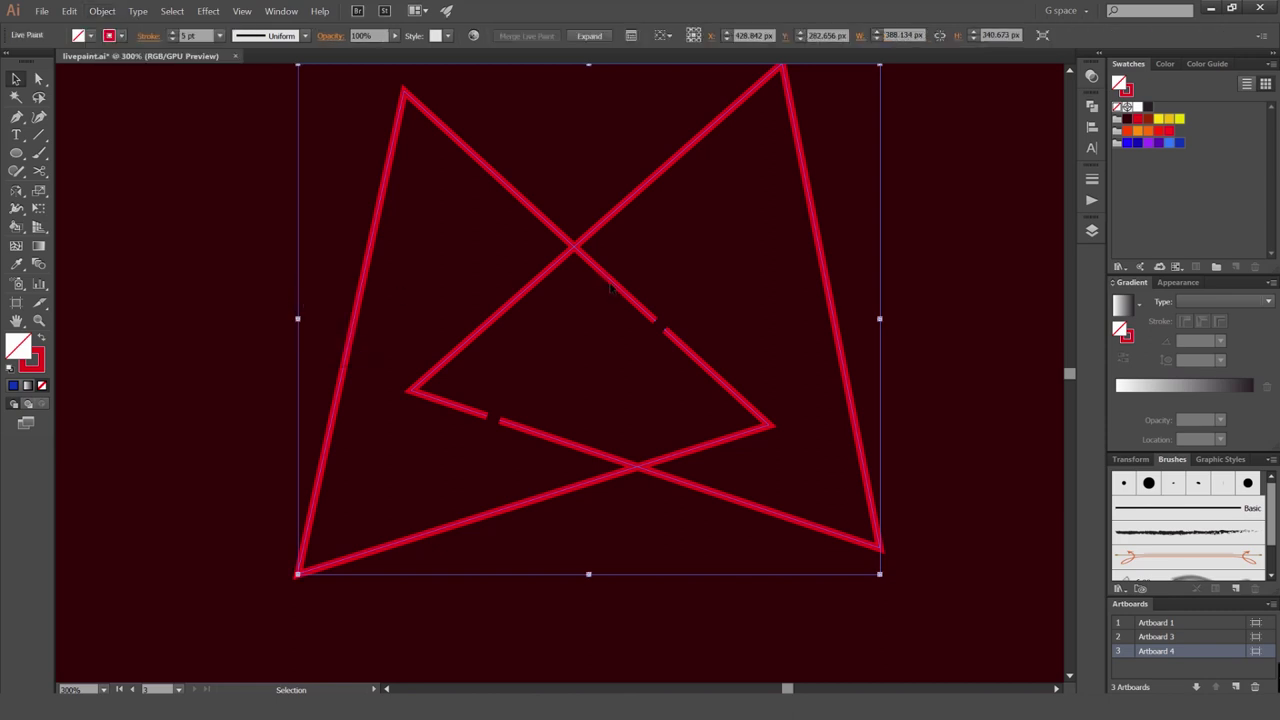
Review the Live Paint Gap Options for the triangles and close them without applying changes
{"action": "left_click", "coordinate": [103, 11]}
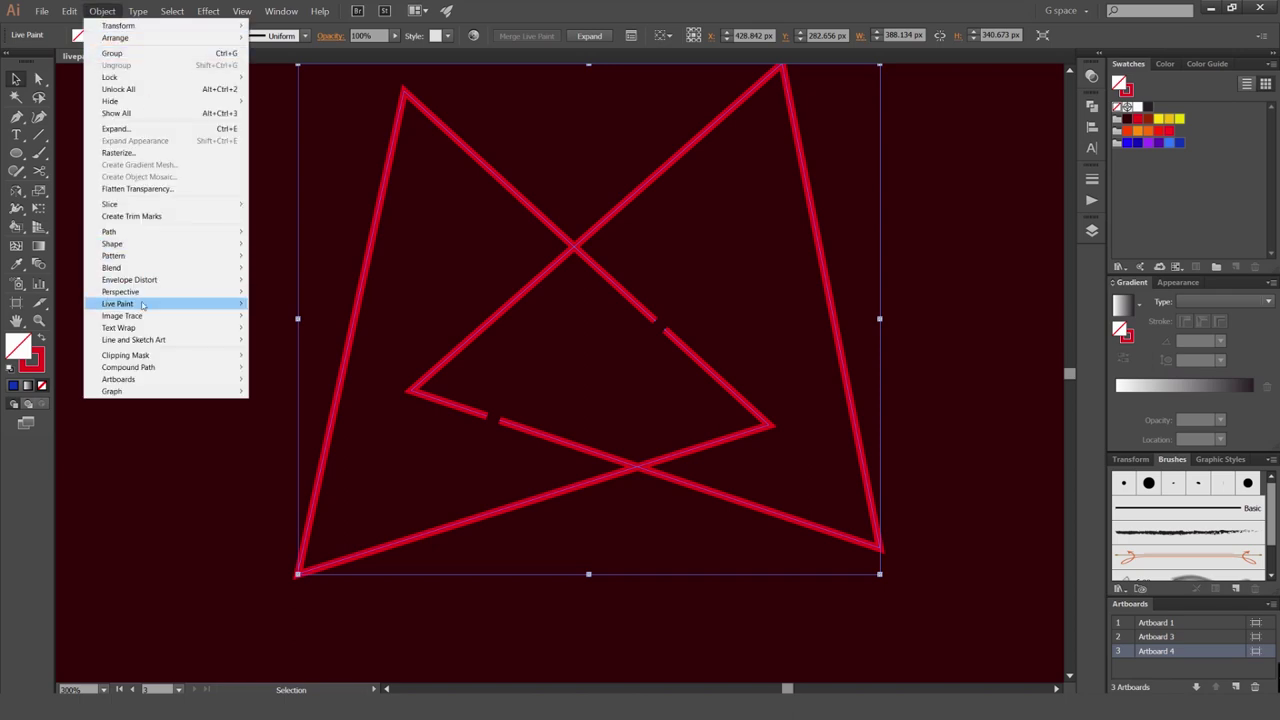
{"action": "mouse_move", "coordinate": [143, 305]}
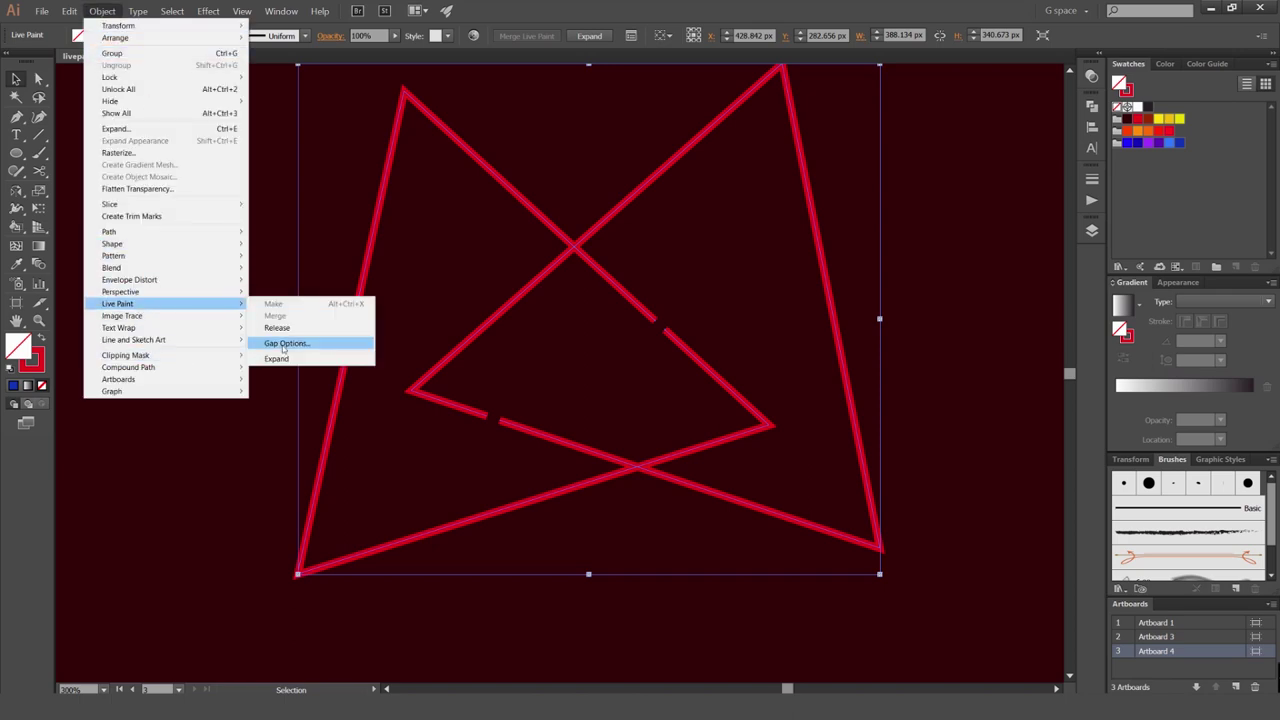
{"action": "left_click", "coordinate": [286, 344]}
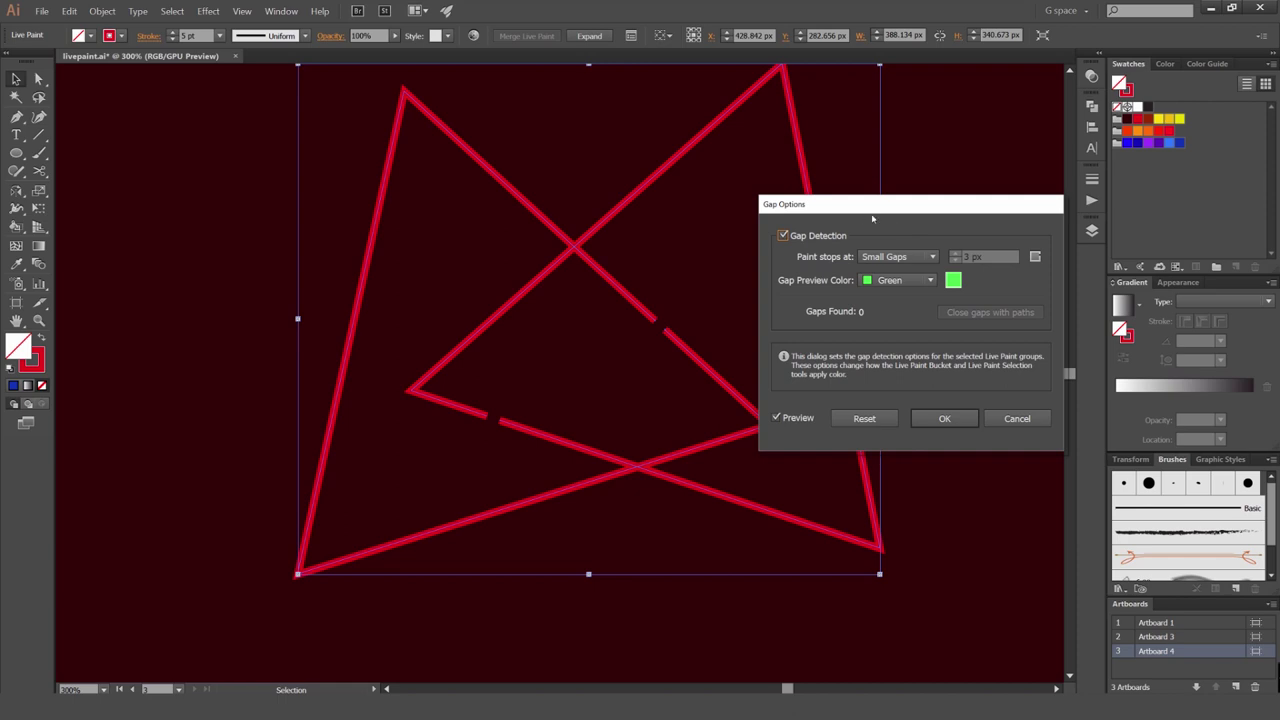
{"action": "left_click_drag", "start_coordinate": [872, 205], "coordinate": [912, 201]}
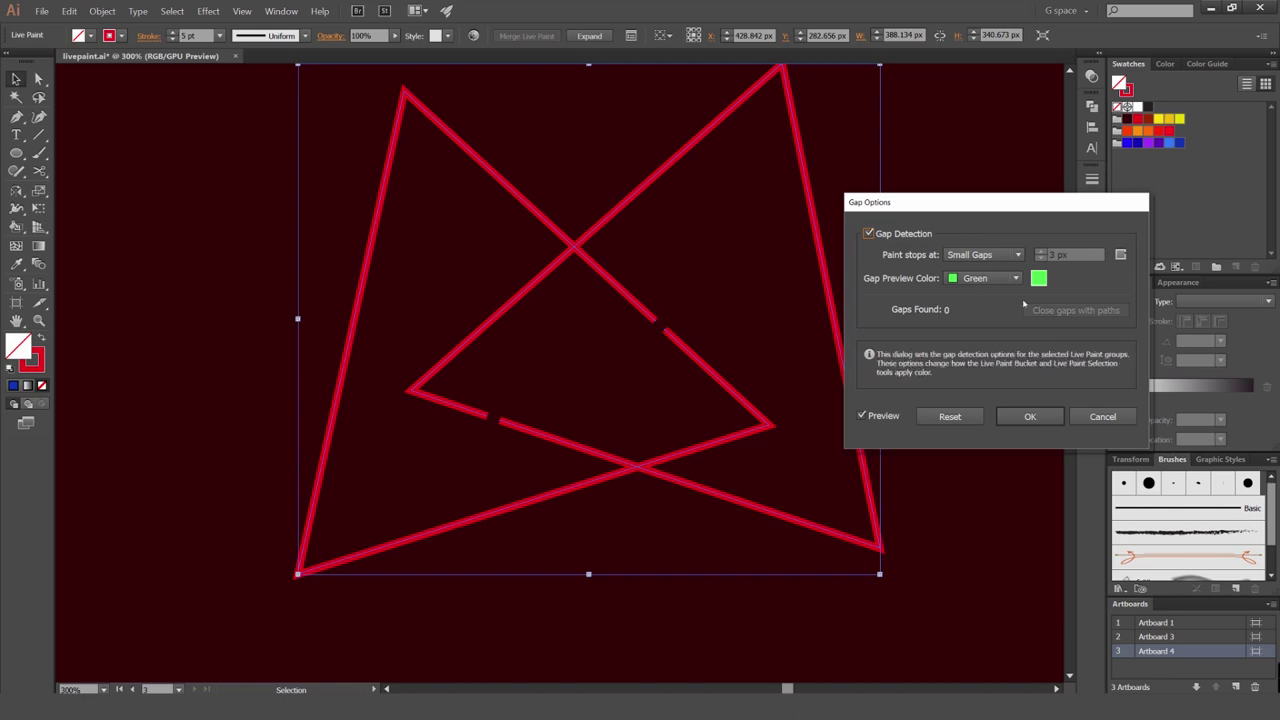
{"action": "left_click", "coordinate": [1102, 416]}
Try filling the gapped triangles with the dark grey swatch using the Live Paint Bucket, and undo the fill
{"action": "scroll", "coordinate": [768, 367], "scroll_direction": "down", "scroll_amount": 1}
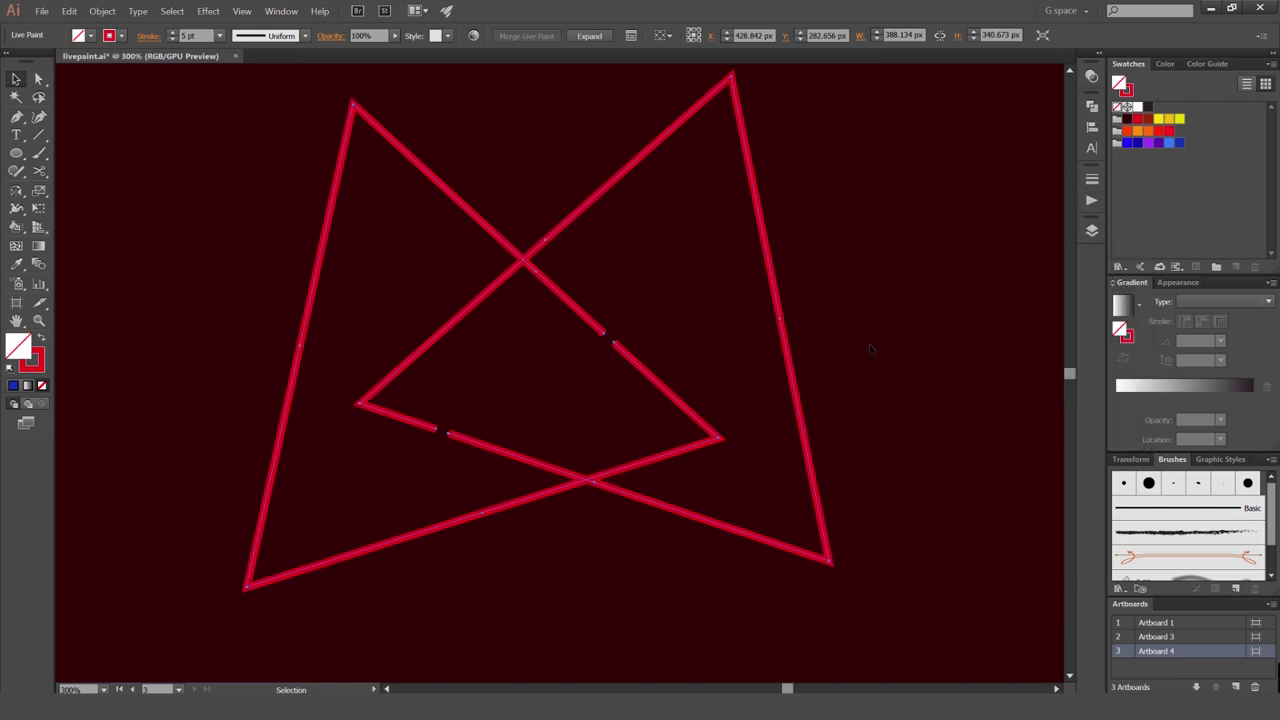
{"action": "key", "text": "k"}
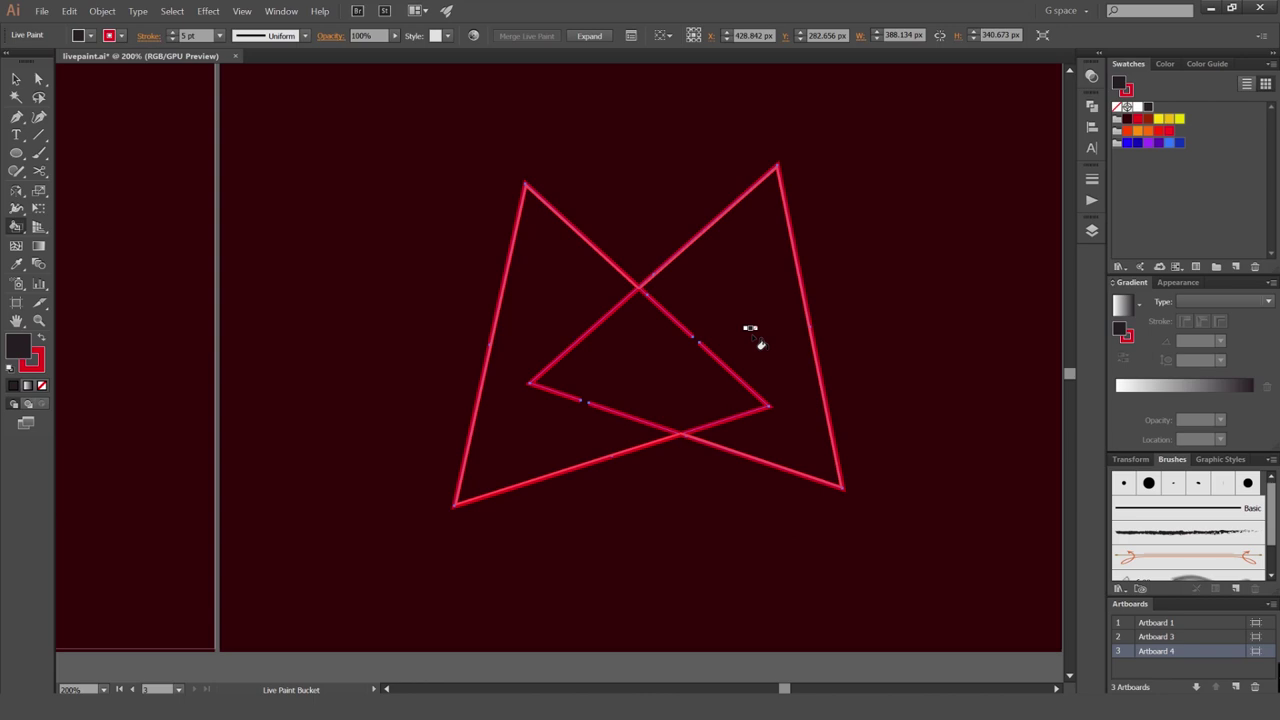
{"action": "left_click", "coordinate": [757, 342]}
{"action": "scroll", "coordinate": [703, 375], "scroll_direction": "up", "scroll_amount": 1}
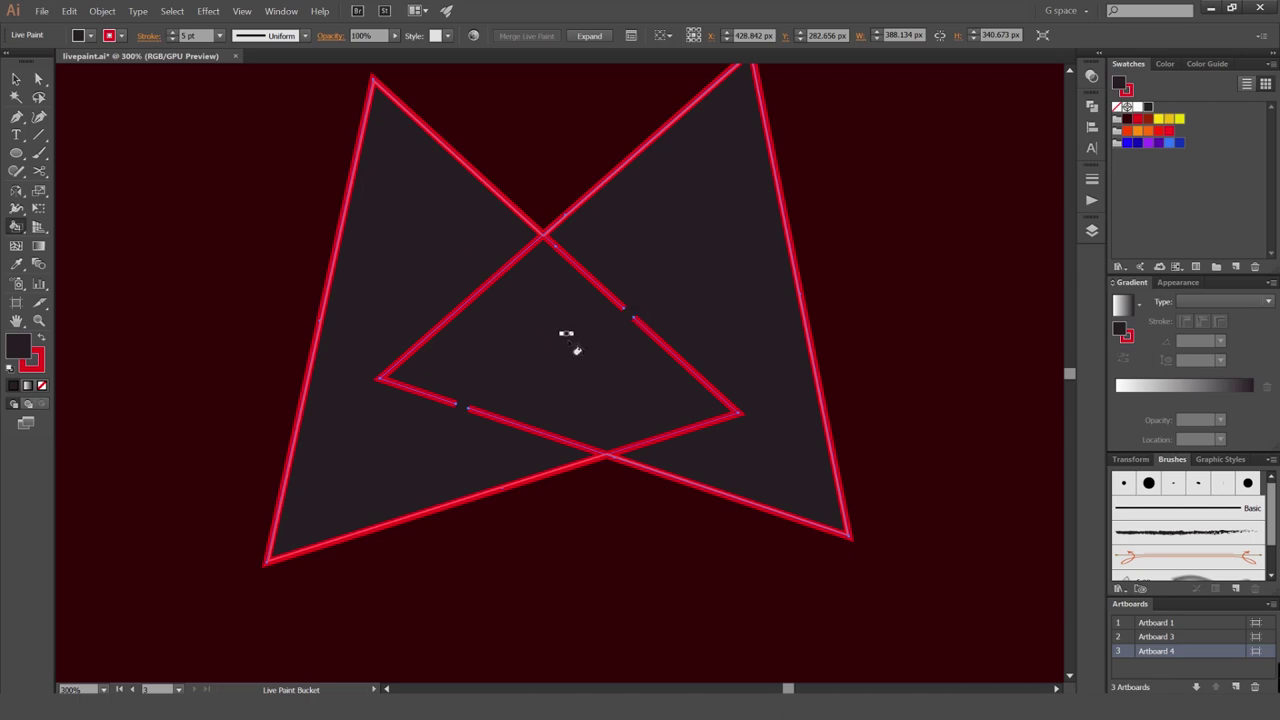
{"action": "key", "text": "ctrl+z"}
Set the triangles' Live Paint gap detection so that paint stops at Large Gaps
{"action": "left_click", "coordinate": [102, 11]}
{"action": "mouse_move", "coordinate": [117, 303]}
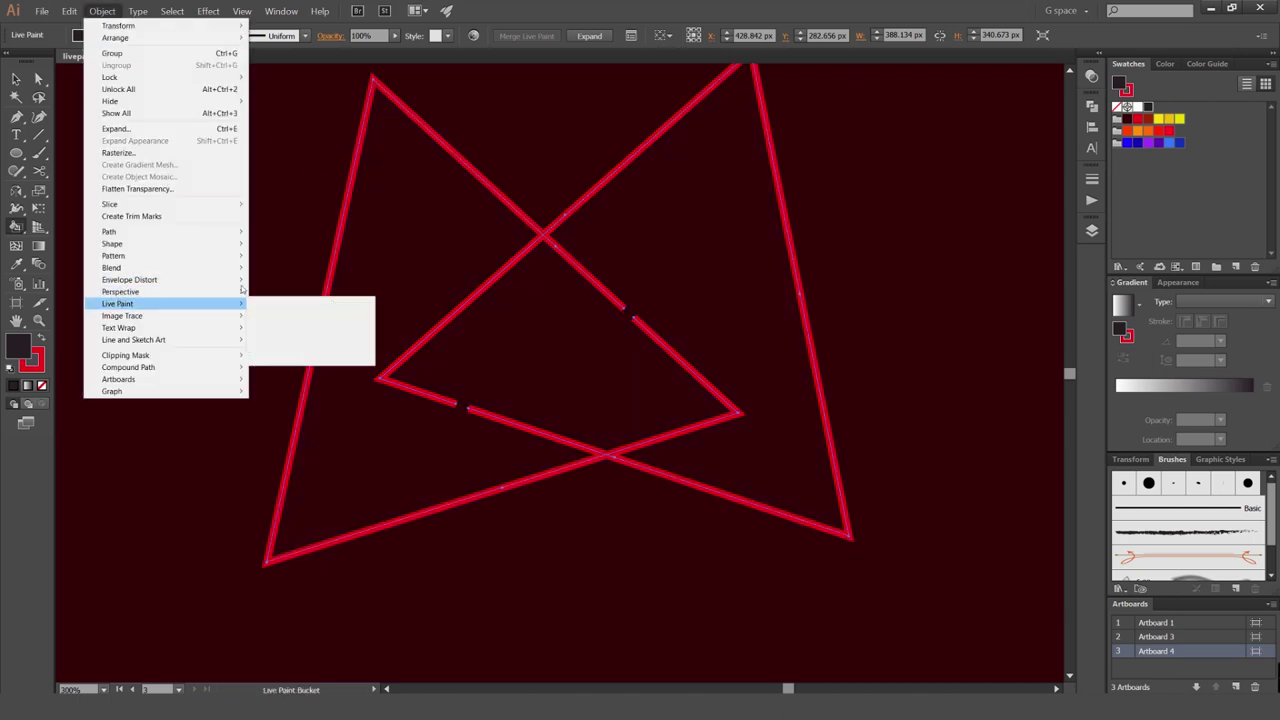
{"action": "left_click", "coordinate": [286, 343]}
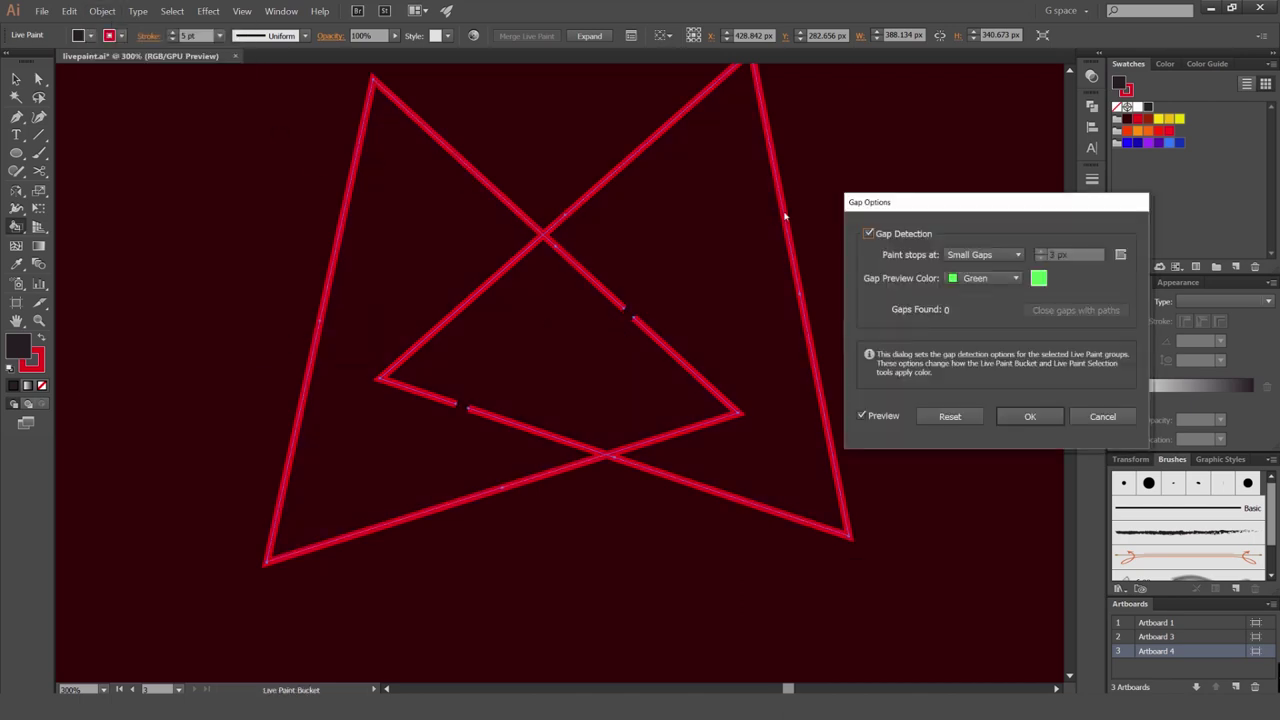
{"action": "left_click", "coordinate": [988, 255]}
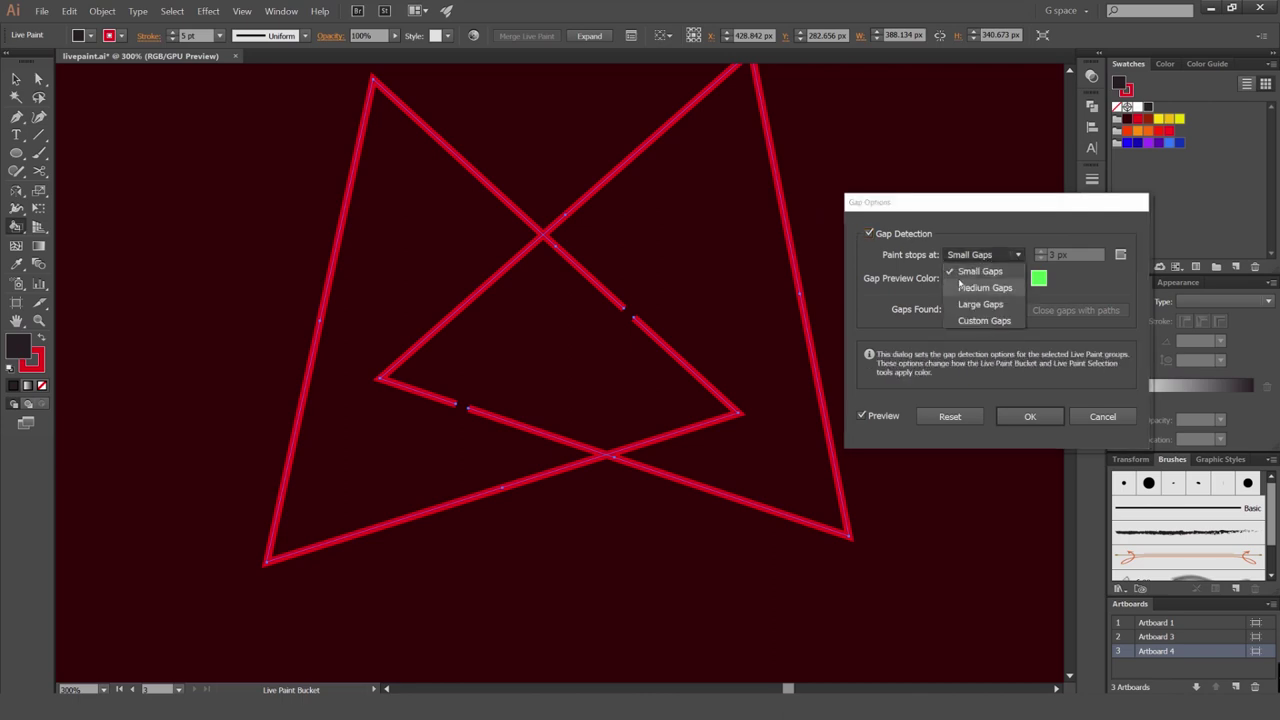
{"action": "left_click", "coordinate": [975, 288]}
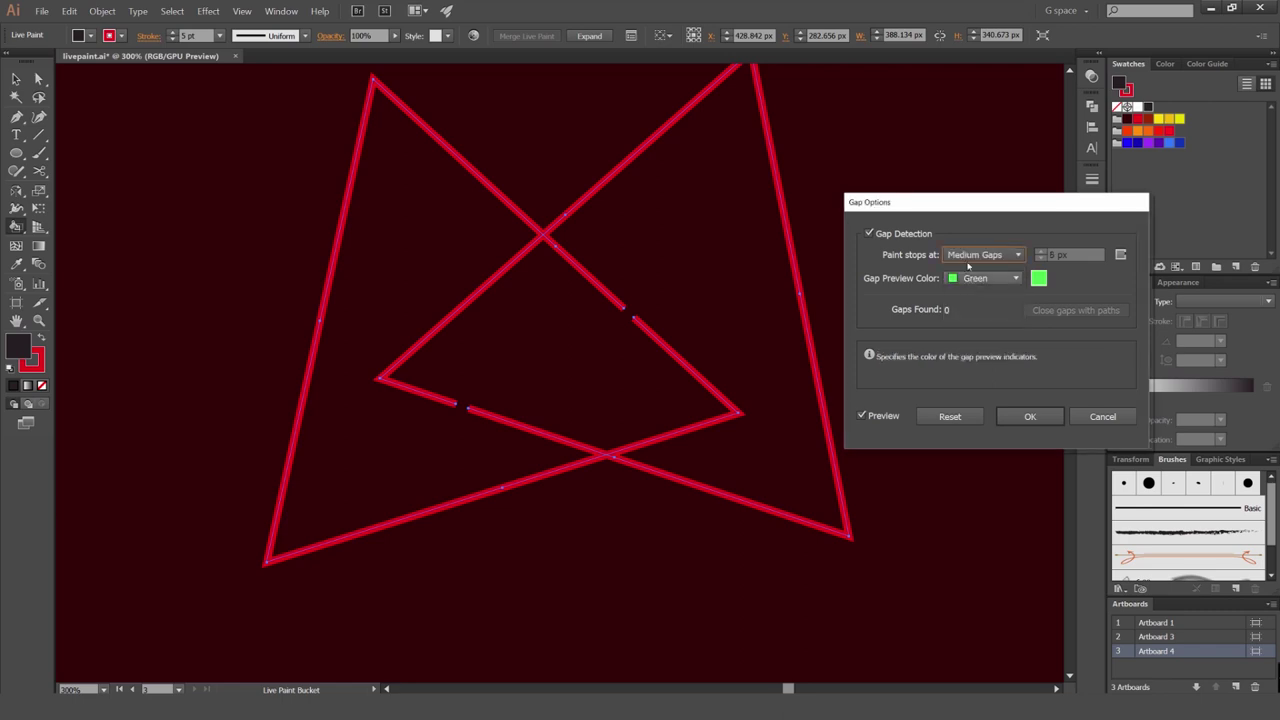
{"action": "key", "text": "Down"}
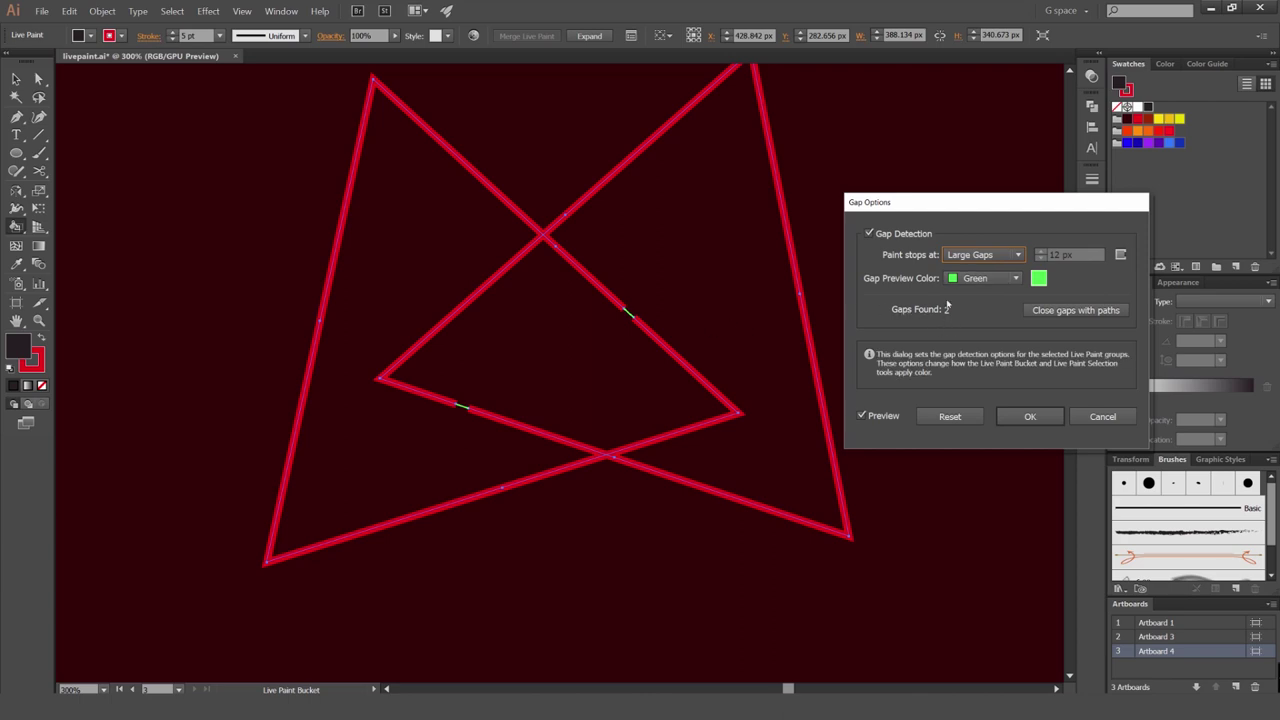
Close the detected gaps in the triangles with paths and accept inserting them into the artwork
{"action": "left_click_drag", "start_coordinate": [878, 207], "coordinate": [646, 223]}
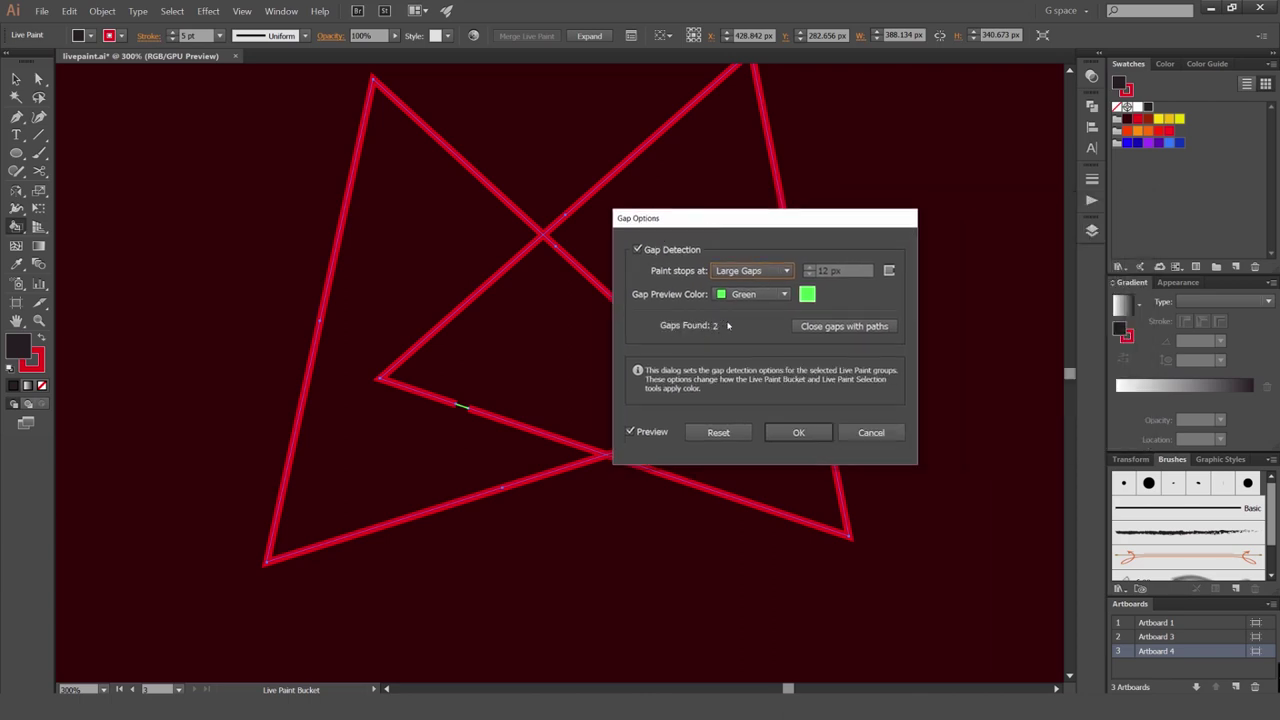
{"action": "left_click_drag", "start_coordinate": [726, 217], "coordinate": [802, 218]}
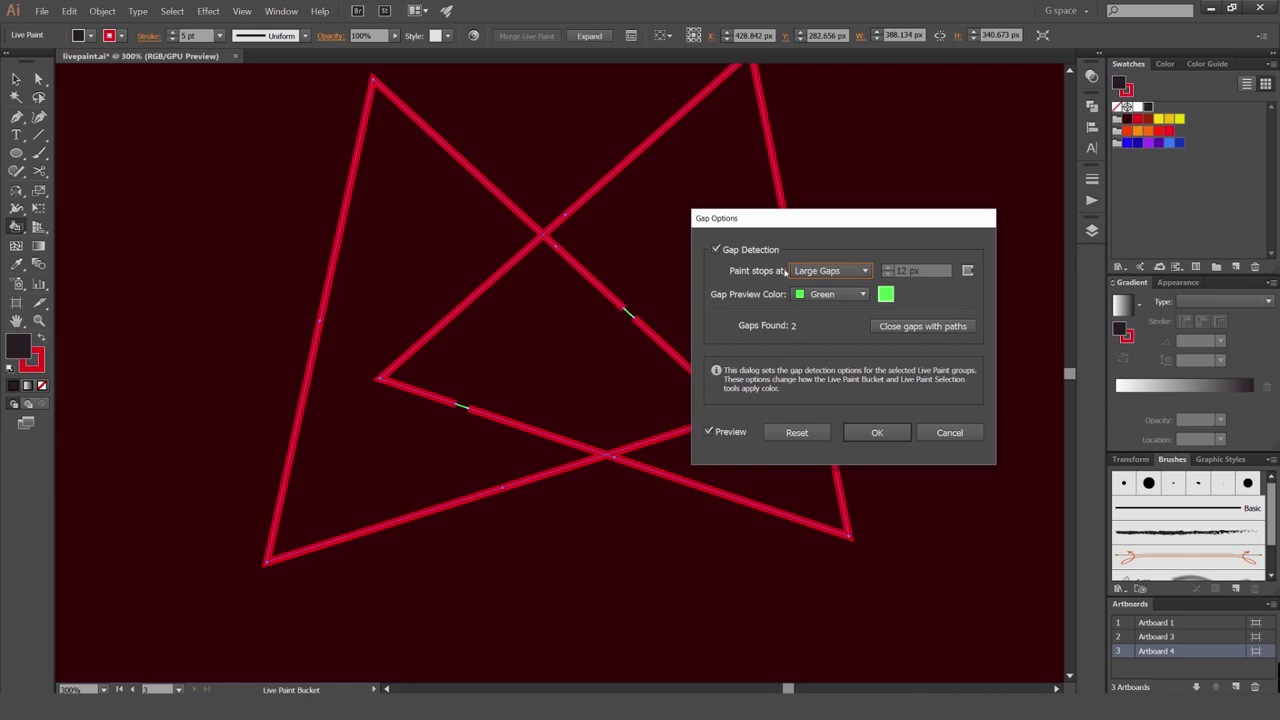
{"action": "left_click", "coordinate": [914, 328]}
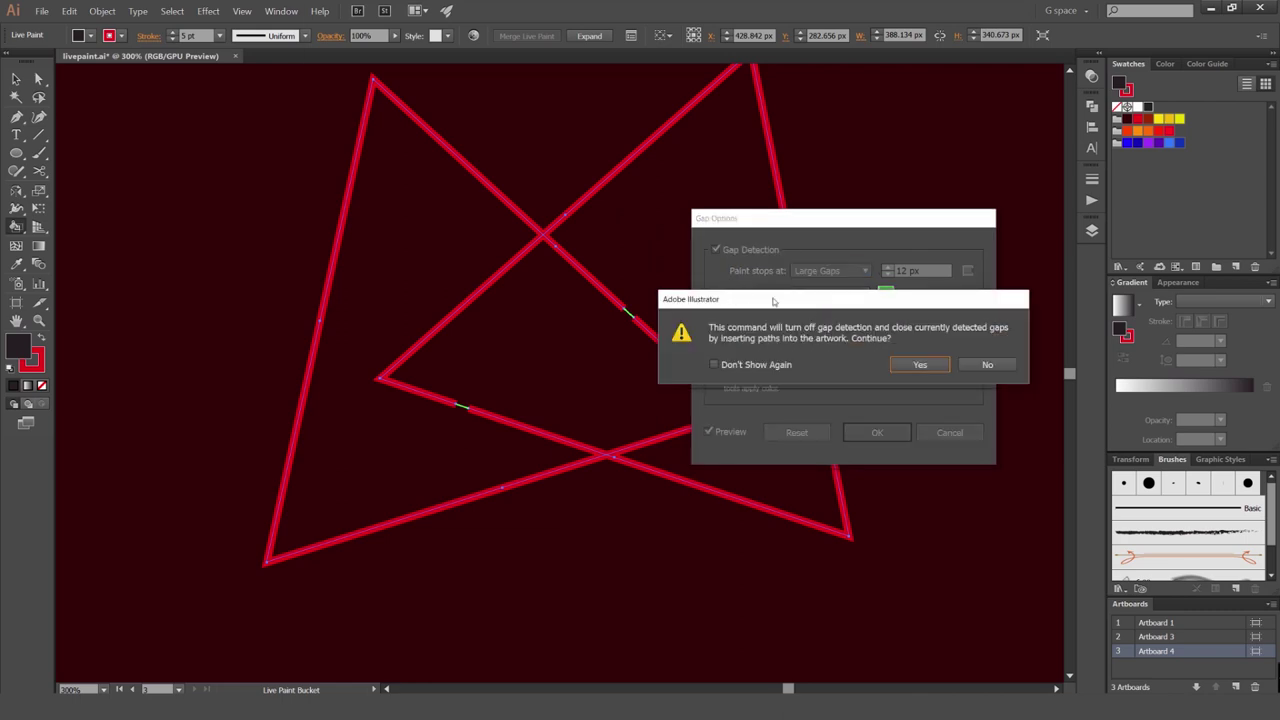
{"action": "left_click", "coordinate": [918, 364]}
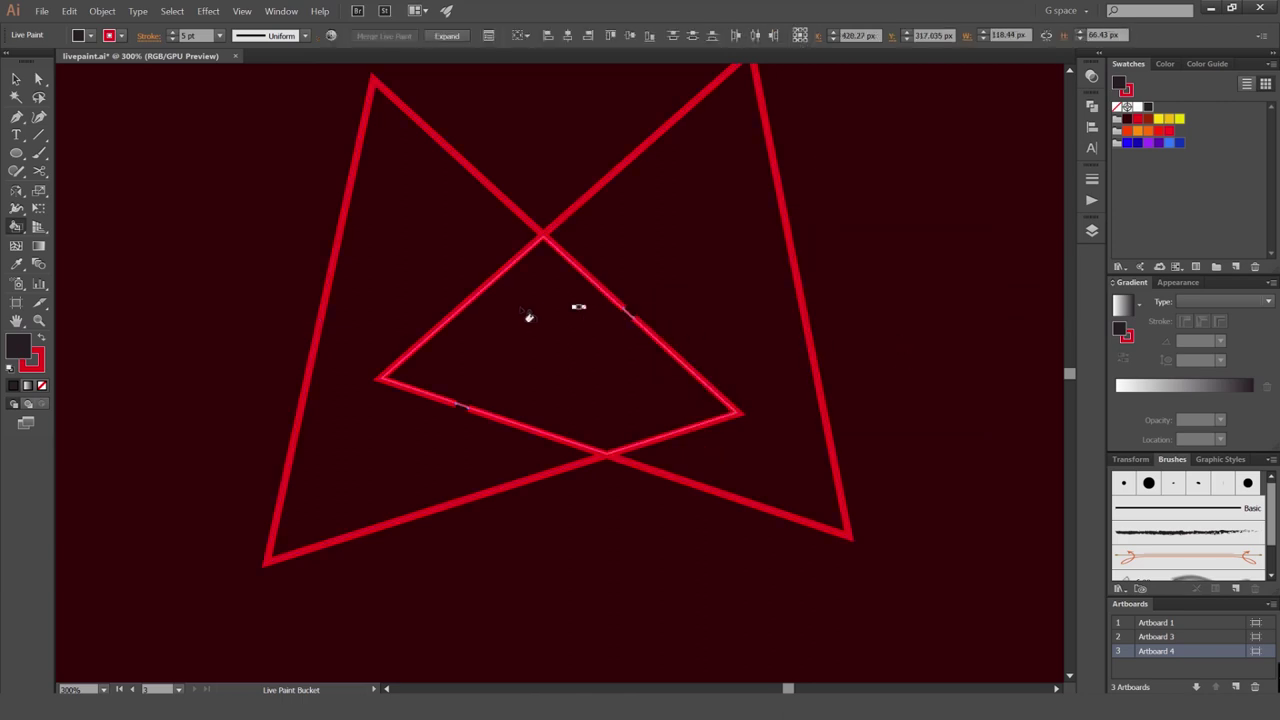
Fill the triangles' overlap with dark orange, the right triangle with light orange and the left triangle with red-orange
{"action": "scroll", "coordinate": [528, 317], "scroll_direction": "up", "scroll_amount": 2}
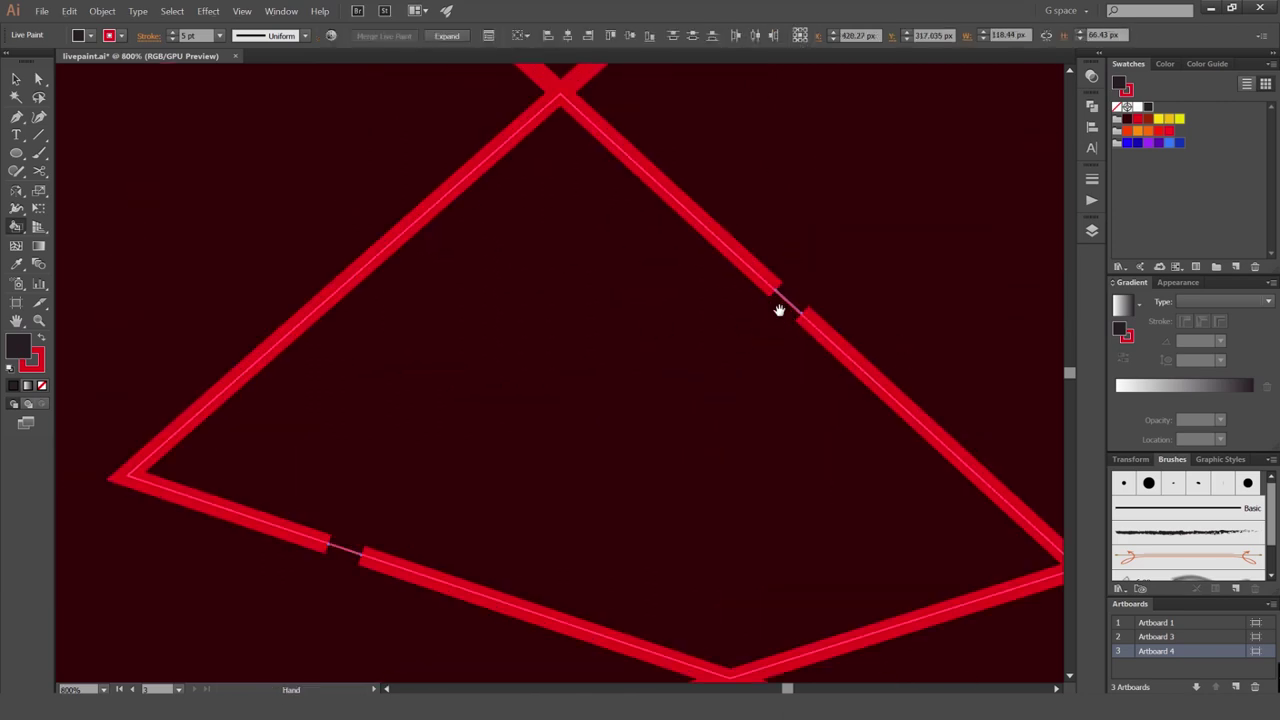
{"action": "left_click_drag", "start_coordinate": [779, 312], "coordinate": [713, 227]}
{"action": "scroll", "coordinate": [331, 437], "scroll_direction": "down", "scroll_amount": 3}
{"action": "key", "text": "Down"}
{"action": "key", "text": "Down"}
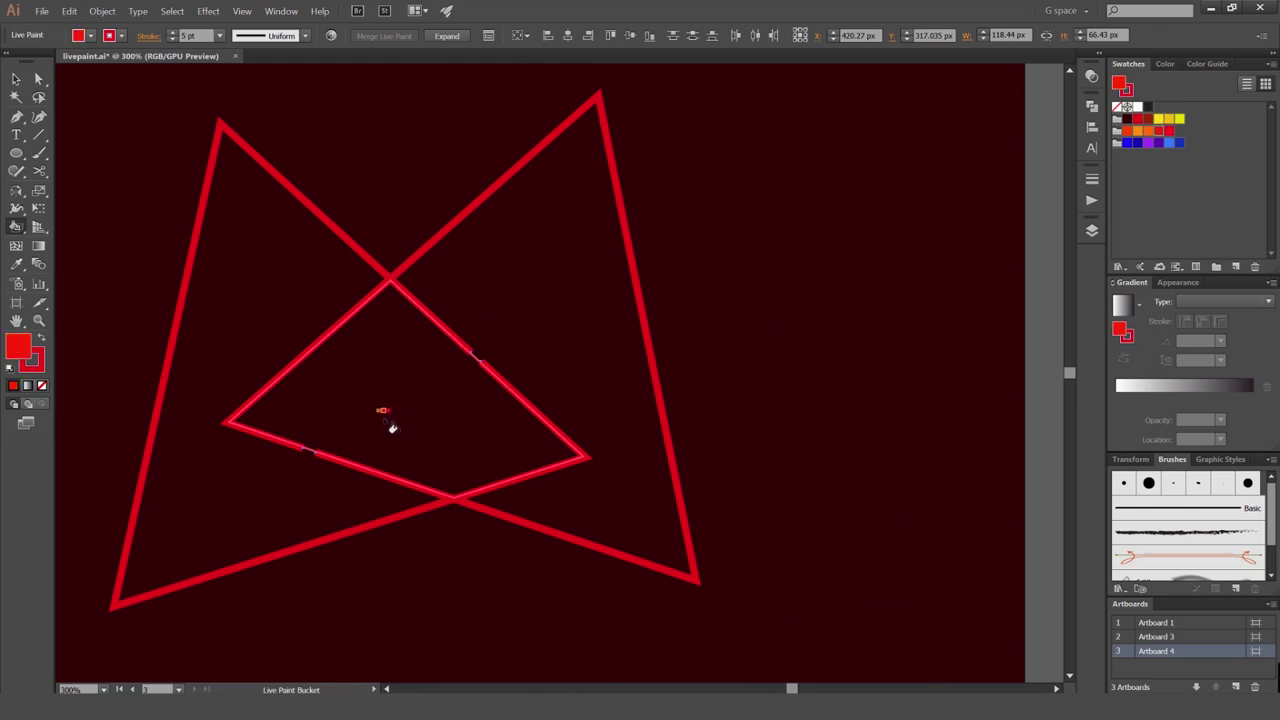
{"action": "key", "text": "Right"}
{"action": "left_click", "coordinate": [405, 420]}
{"action": "key", "text": "Right"}
{"action": "left_click", "coordinate": [551, 306]}
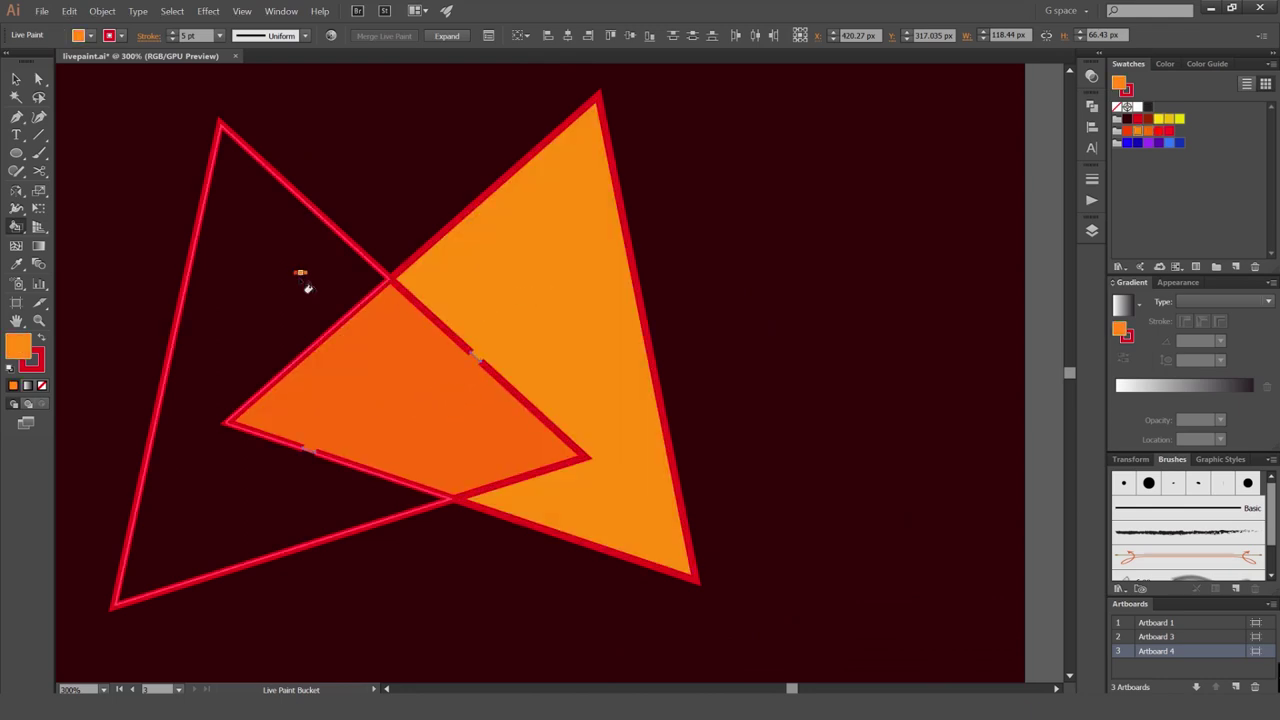
{"action": "key", "text": "Left"}
{"action": "left_click", "coordinate": [303, 287]}
Select the painted triangle group, set its stroke to none and deselect it
{"action": "key", "text": "v"}
{"action": "left_click_drag", "start_coordinate": [798, 267], "coordinate": [837, 261]}
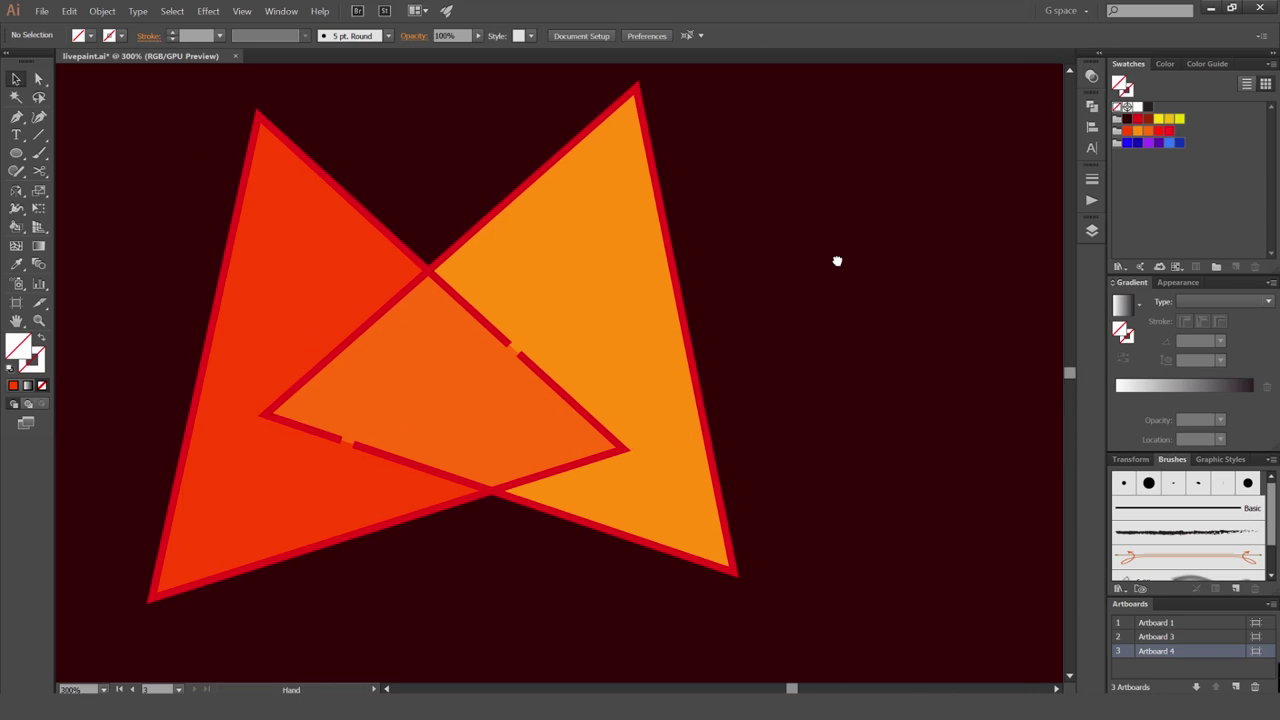
{"action": "key", "text": "ctrl+plus"}
{"action": "key", "text": "ctrl+minus"}
{"action": "key", "text": "ctrl+minus"}
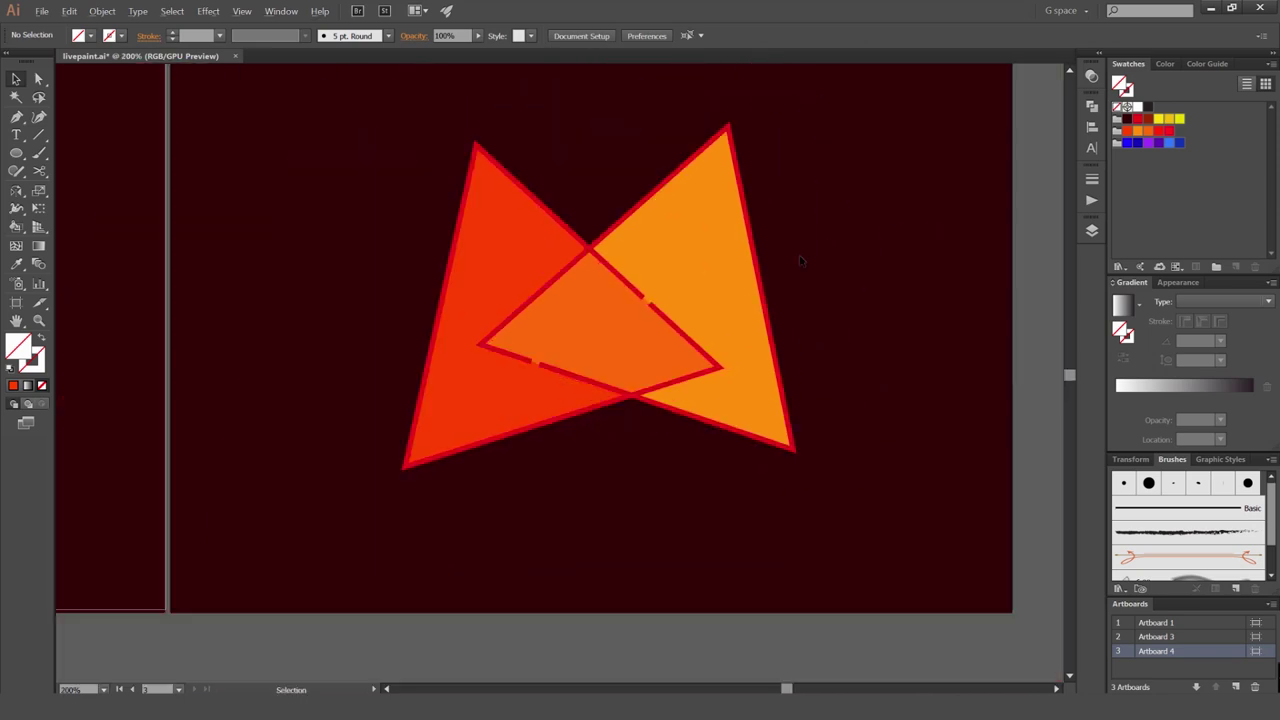
{"action": "left_click", "coordinate": [461, 346]}
{"action": "key", "text": "x"}
{"action": "key", "text": "slash"}
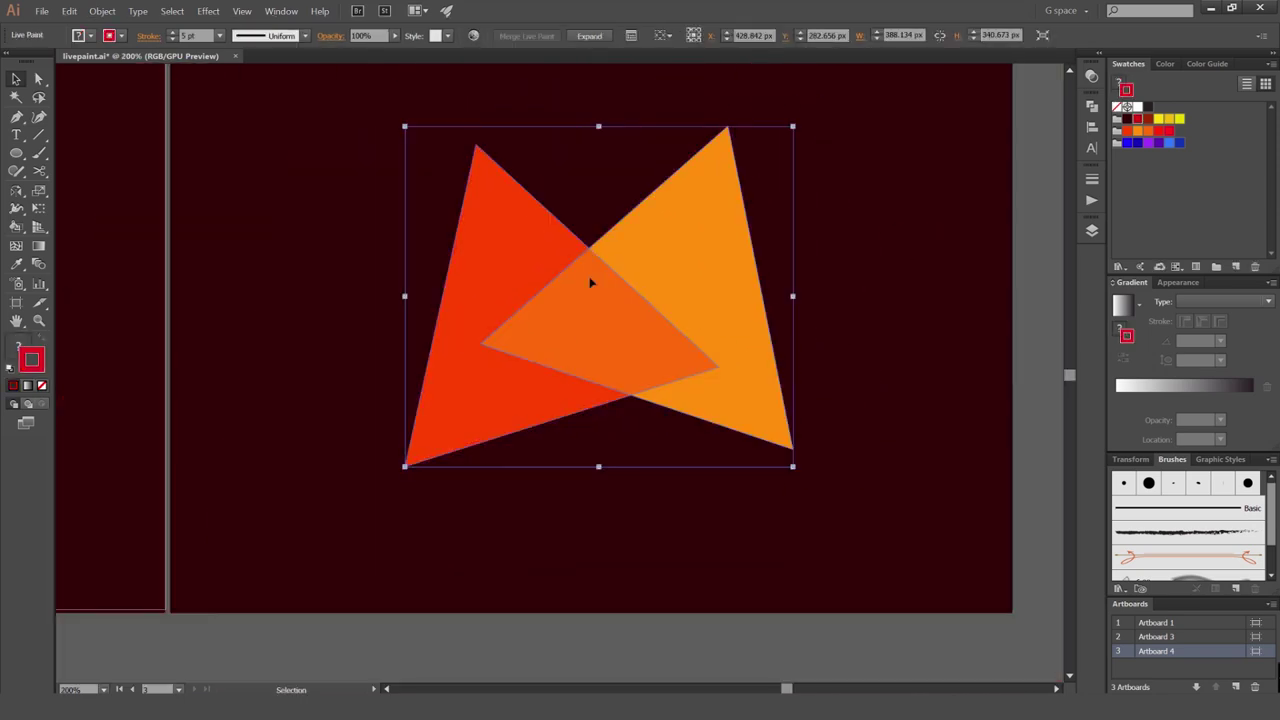
{"action": "key", "text": "ctrl+shift+a"}
Examine the strokeless painted triangles up close and alongside the neighbouring artboards
{"action": "key", "text": "ctrl+plus"}
{"action": "key", "text": "ctrl+plus"}
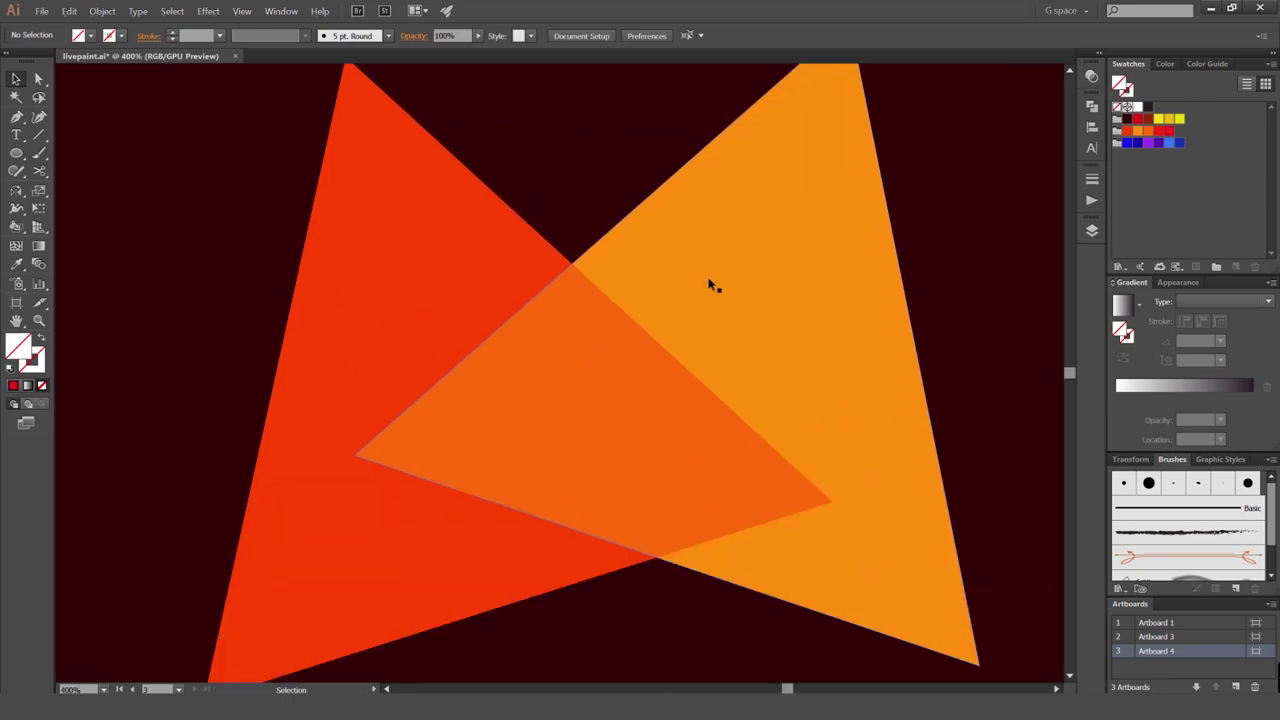
{"action": "key", "text": "ctrl+minus"}
{"action": "key", "text": "ctrl+minus"}
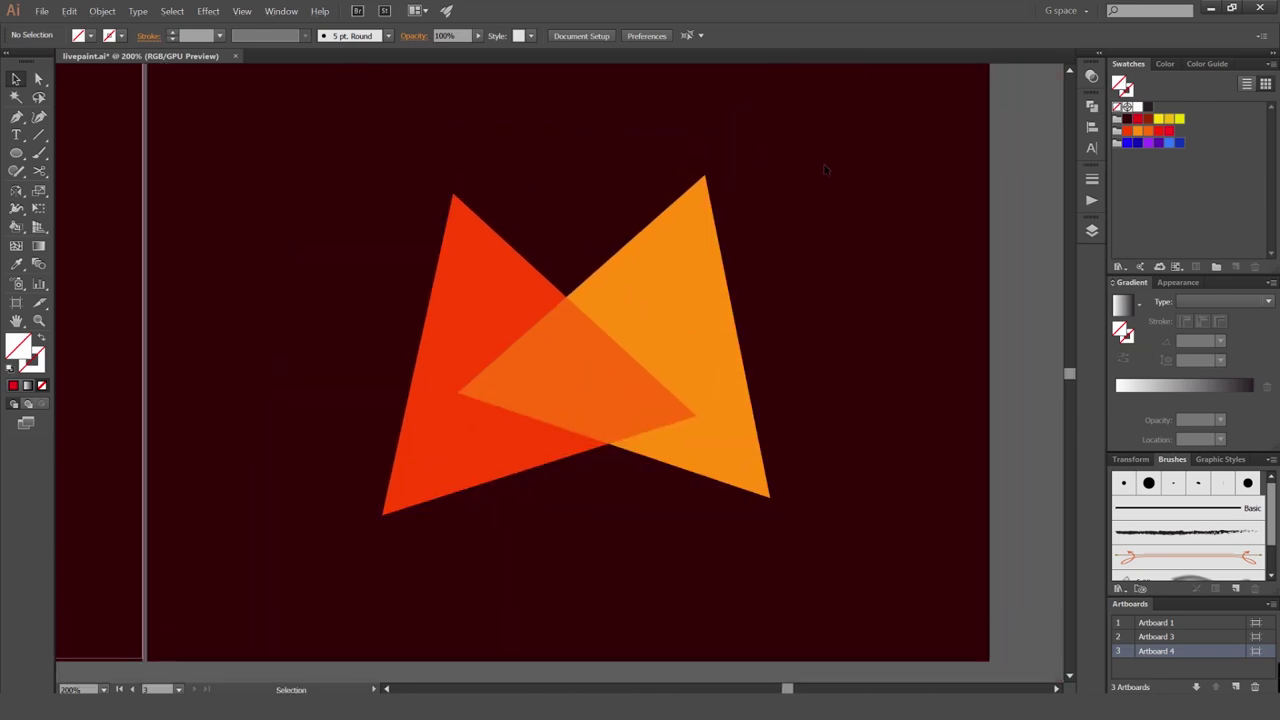
{"action": "left_click", "coordinate": [700, 391]}
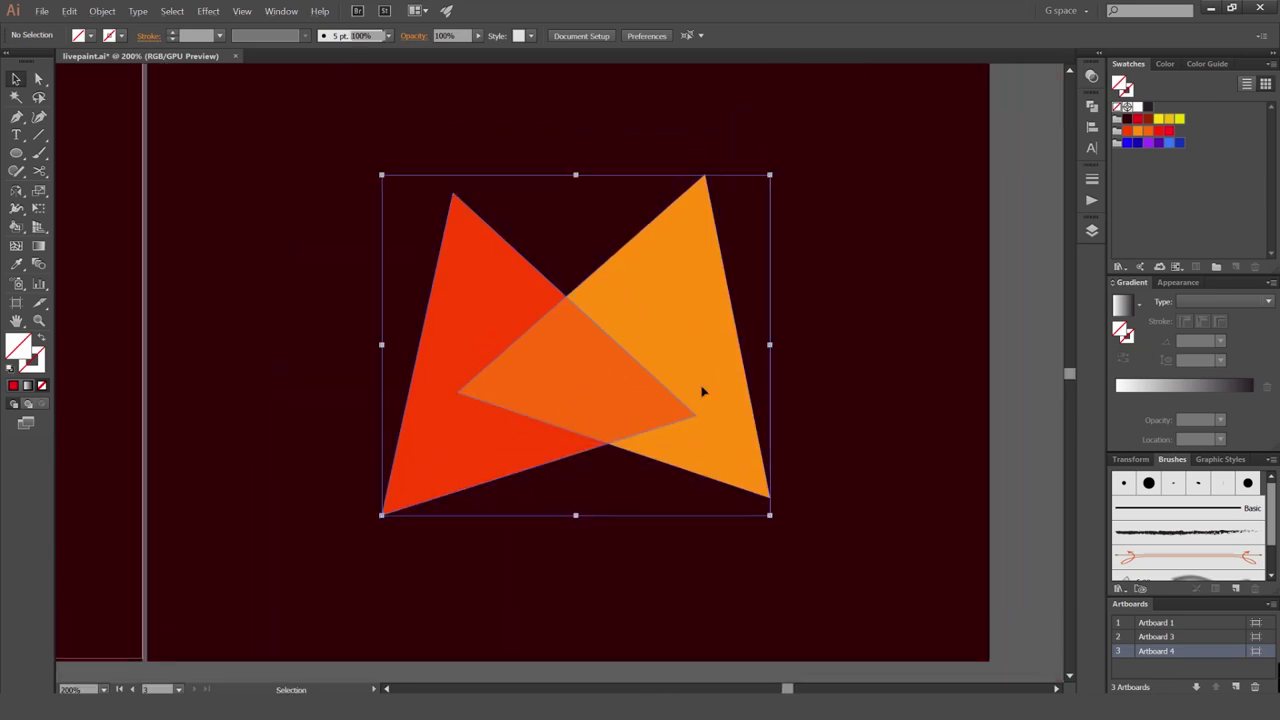
{"action": "left_click", "coordinate": [829, 266]}
{"action": "key", "text": "ctrl+minus"}
{"action": "key", "text": "ctrl+minus"}
{"action": "key", "text": "ctrl+minus"}
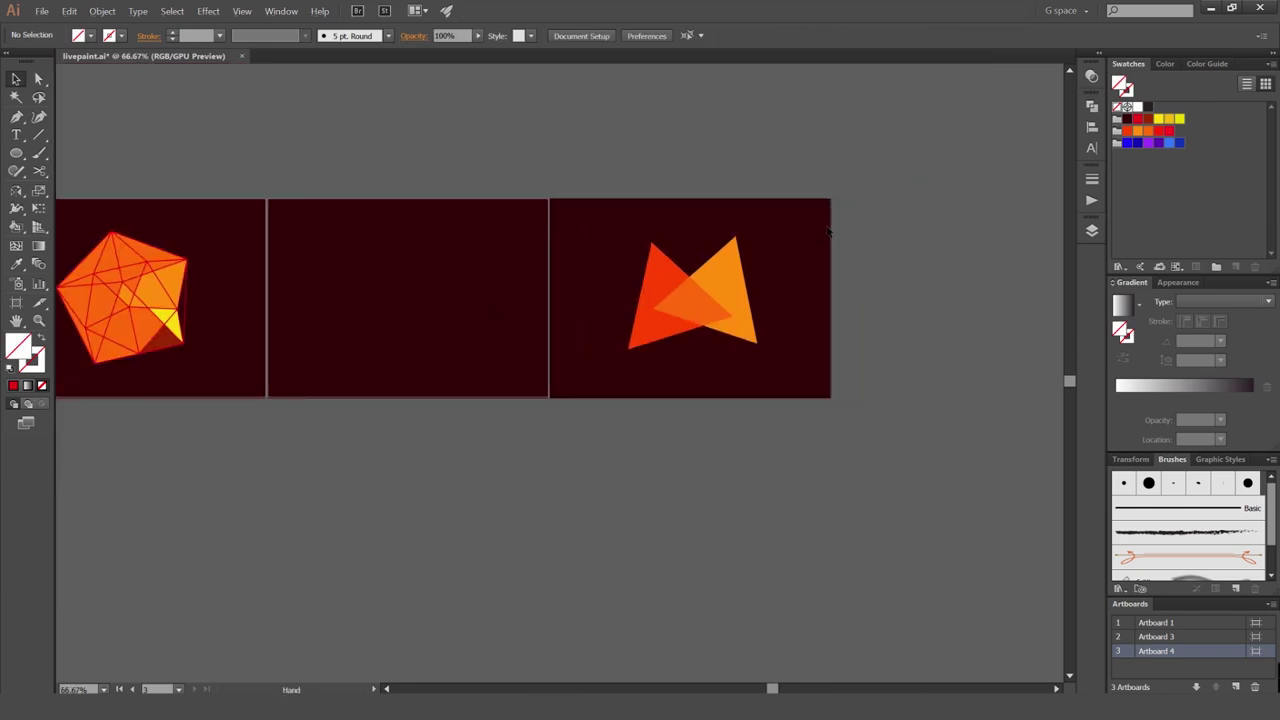
{"action": "left_click_drag", "start_coordinate": [831, 214], "coordinate": [640, 229]}
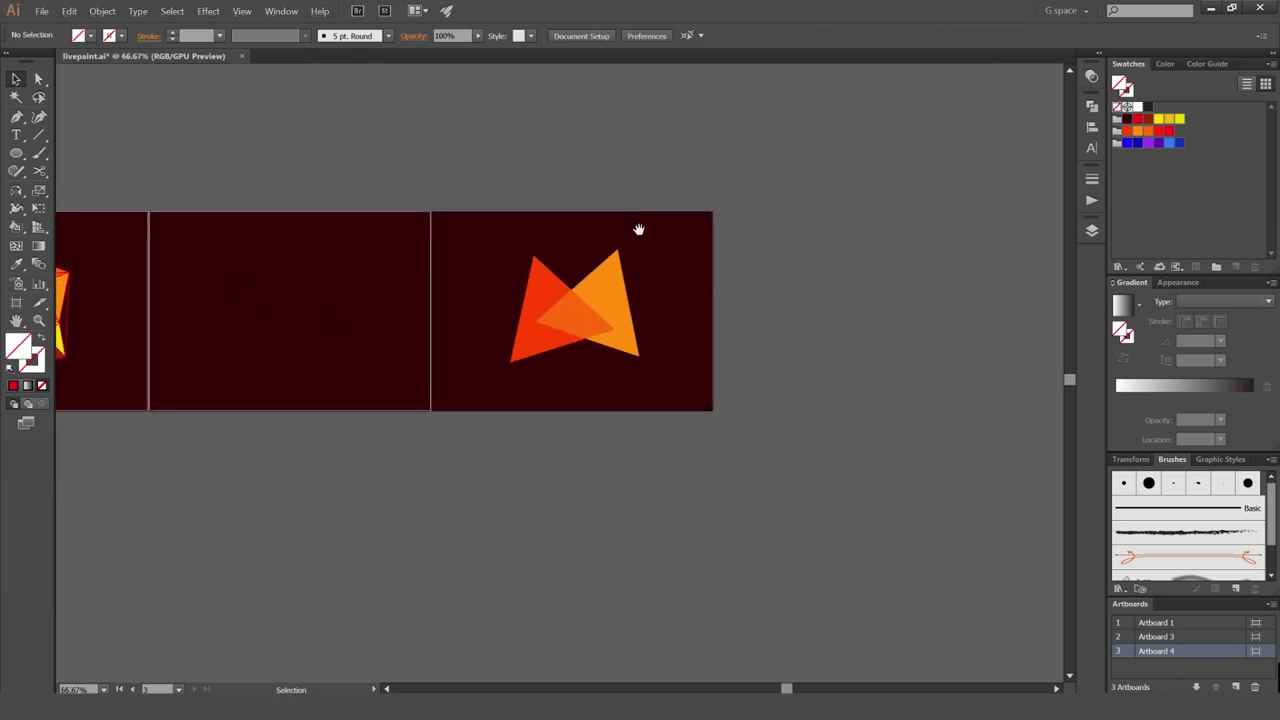